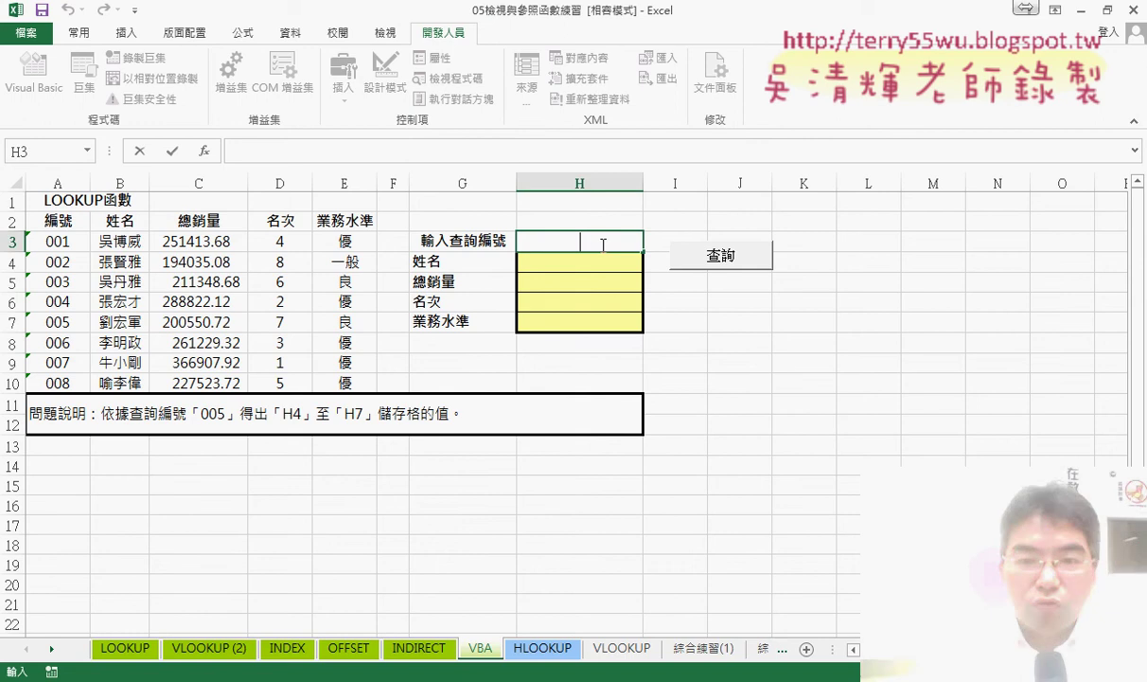
# Enter 001 in H3 to run the lookup, then clear H3 and select the H4:H7 results
pyautogui.write('001')
pyautogui.press('Return')
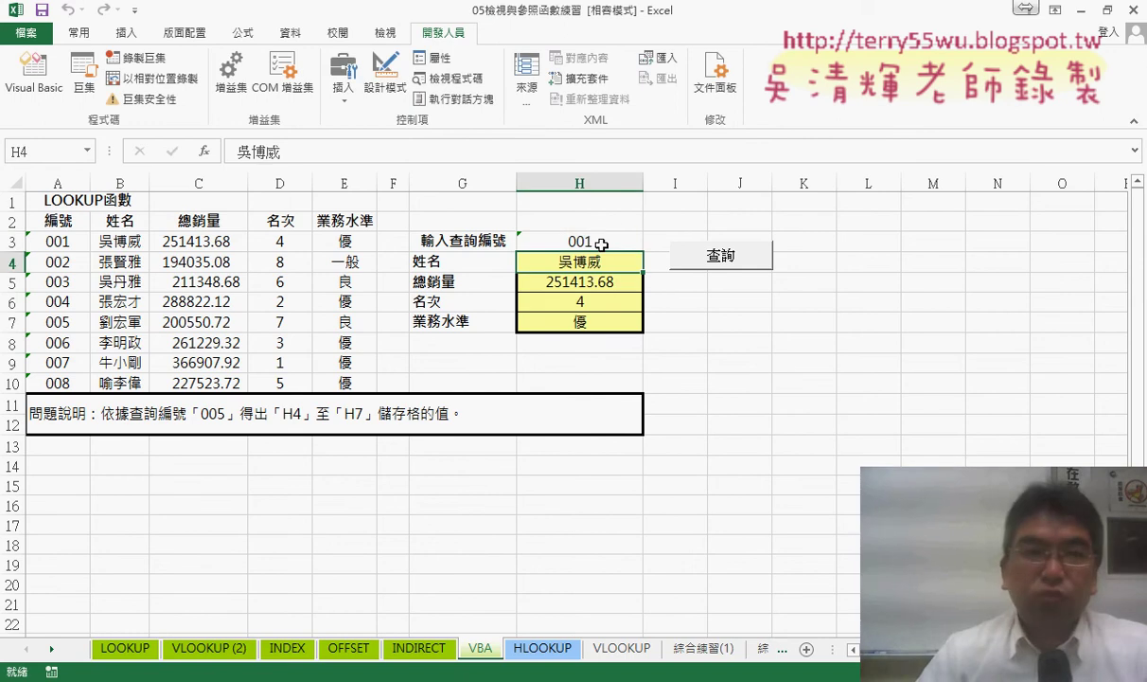
pyautogui.click(601, 244)
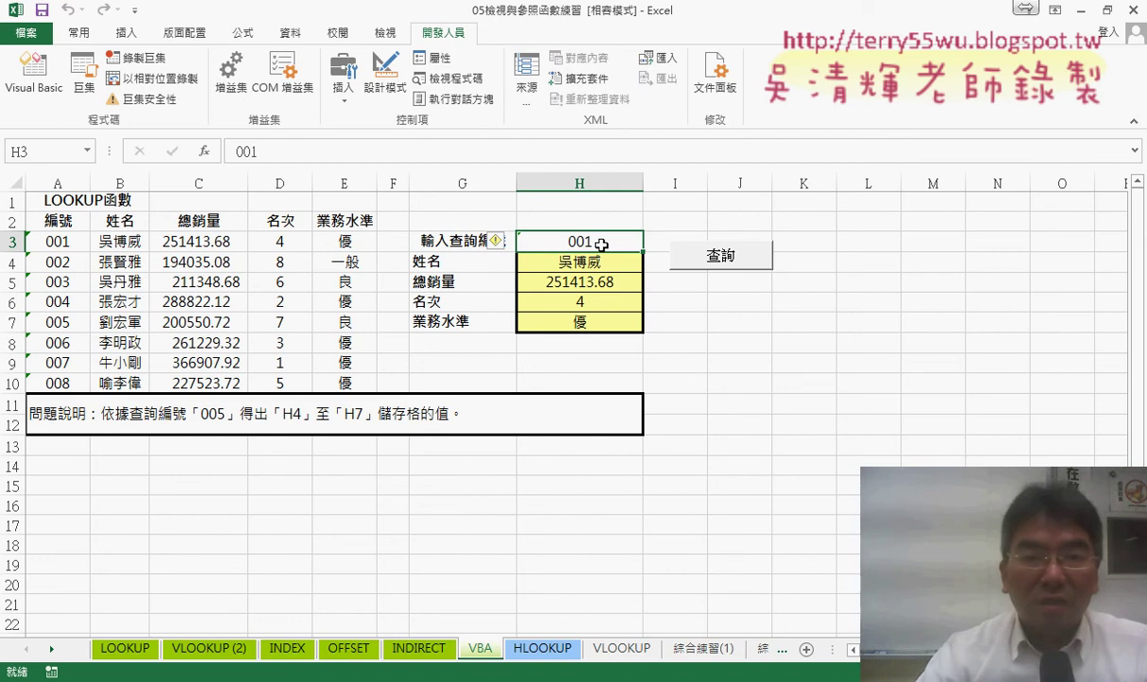
pyautogui.press('Delete')
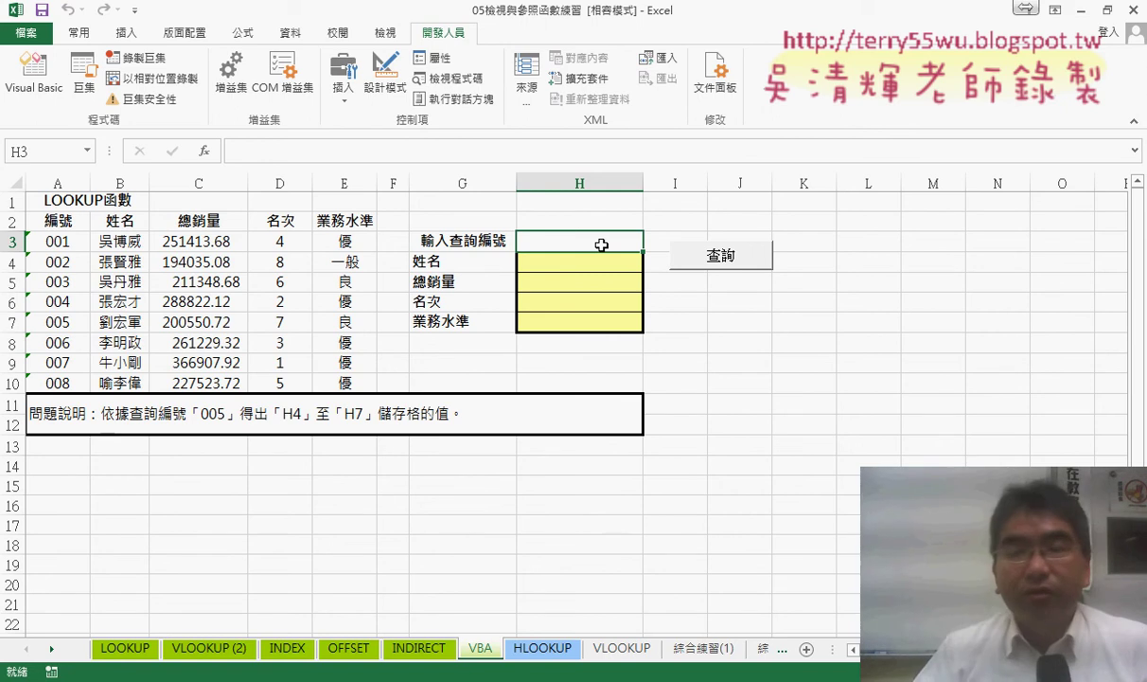
pyautogui.moveTo(602, 262); pyautogui.dragTo(600, 326)
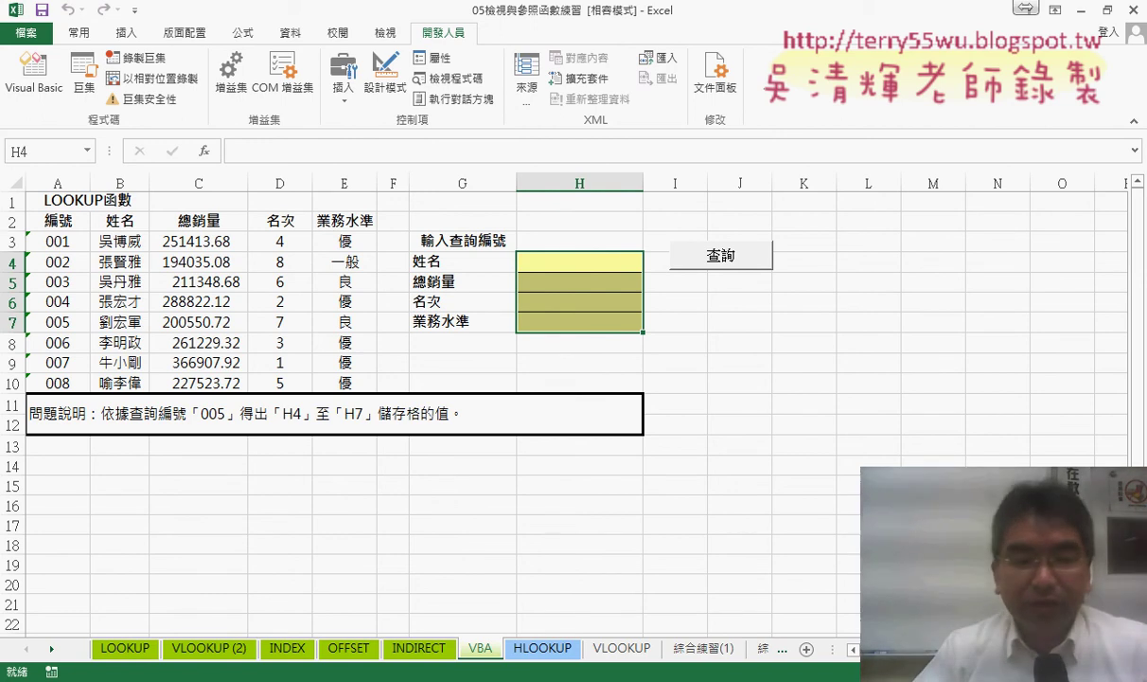
# In the VBA editor, delete the IsEmpty branch, Else and inner End If, leaving an indented blank line
pyautogui.click(367, 626)
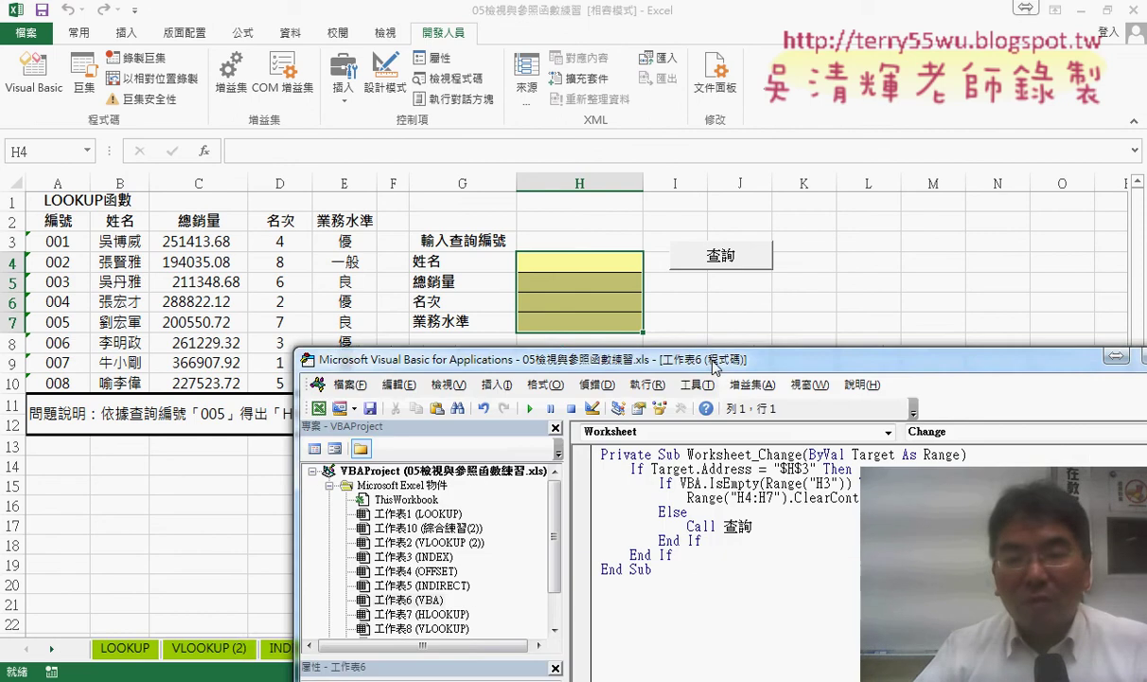
pyautogui.moveTo(713, 367); pyautogui.dragTo(519, 335)
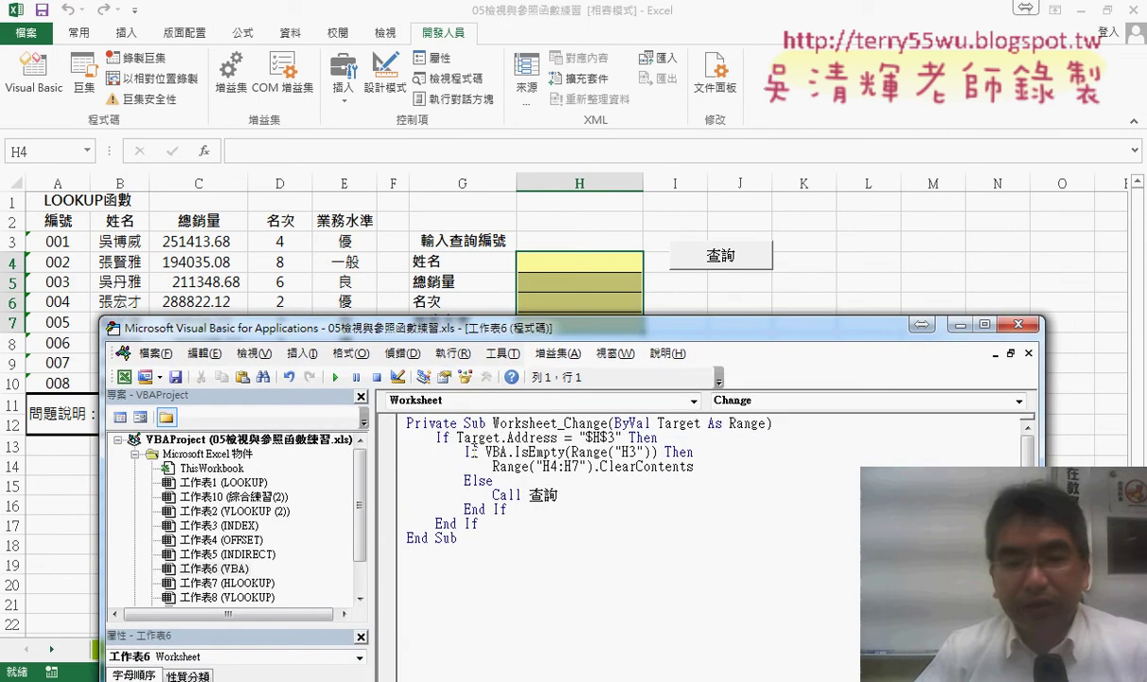
pyautogui.moveTo(508, 508); pyautogui.dragTo(402, 508)
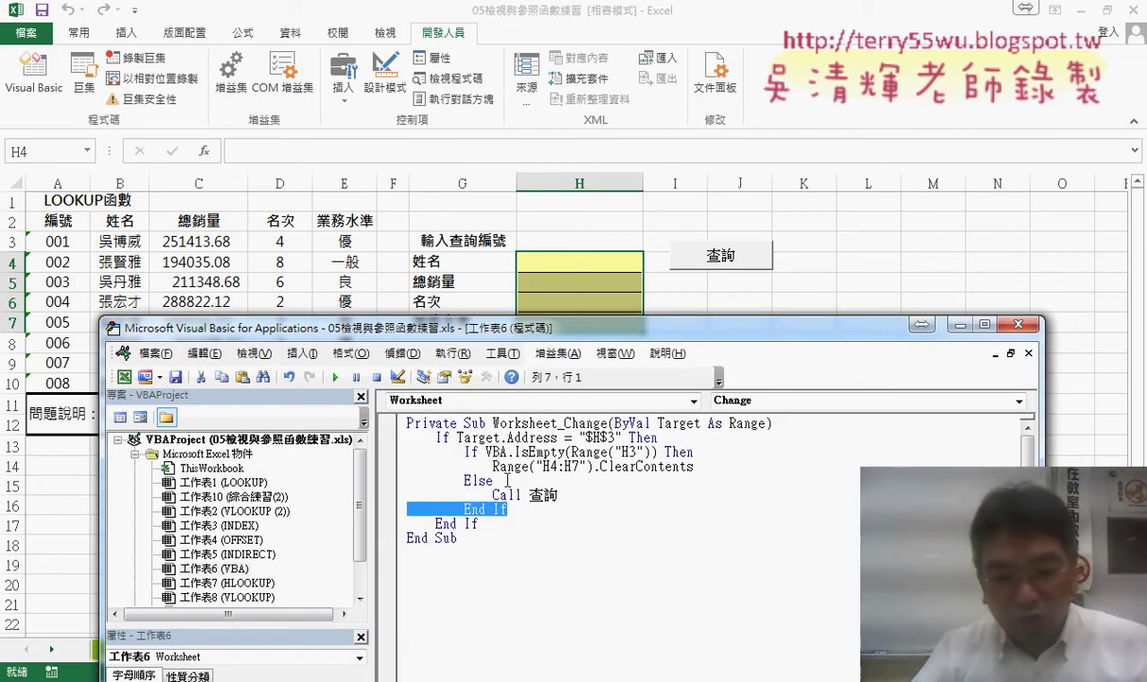
pyautogui.moveTo(507, 480); pyautogui.dragTo(392, 455)
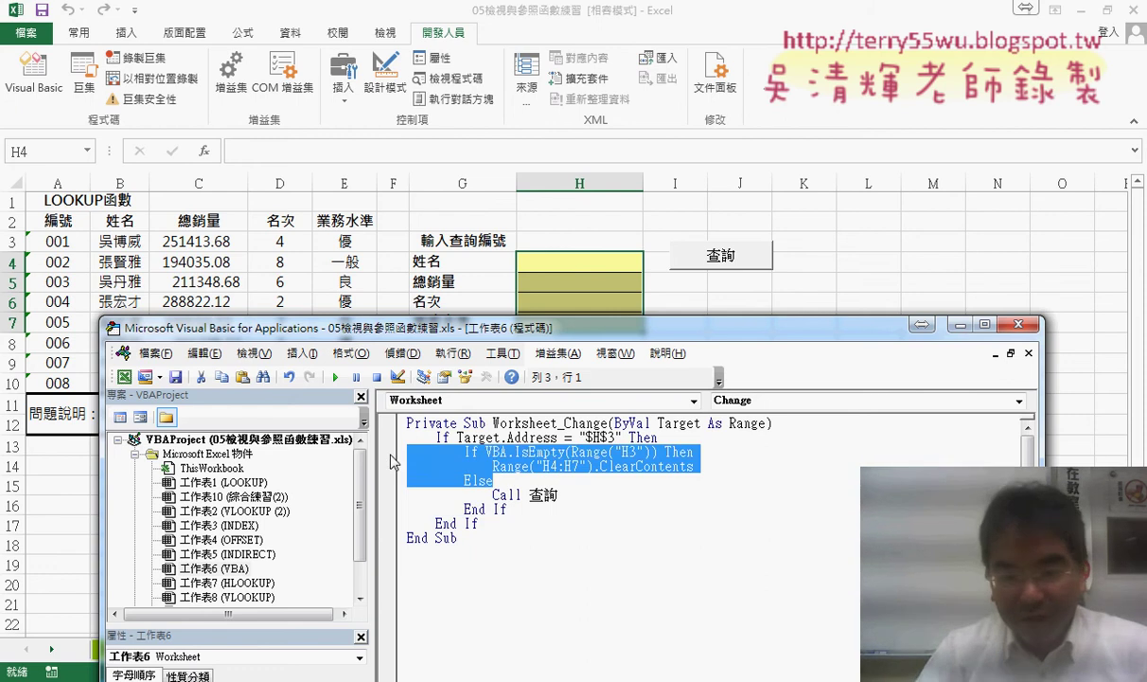
pyautogui.press('Delete')
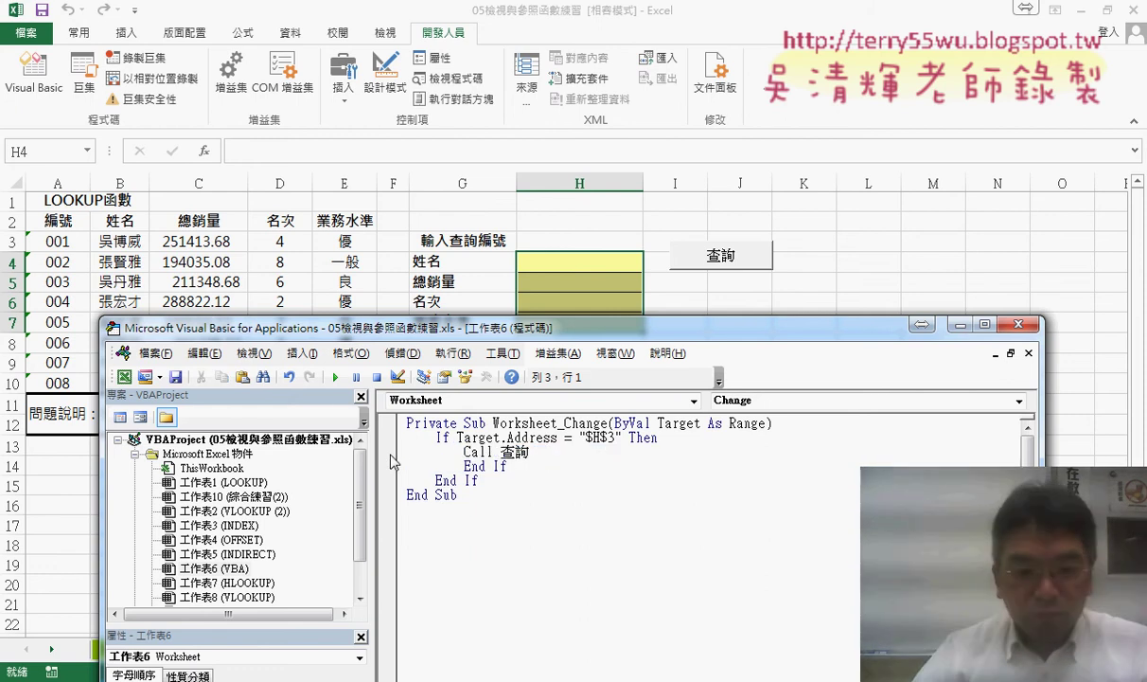
pyautogui.moveTo(508, 466); pyautogui.dragTo(372, 462)
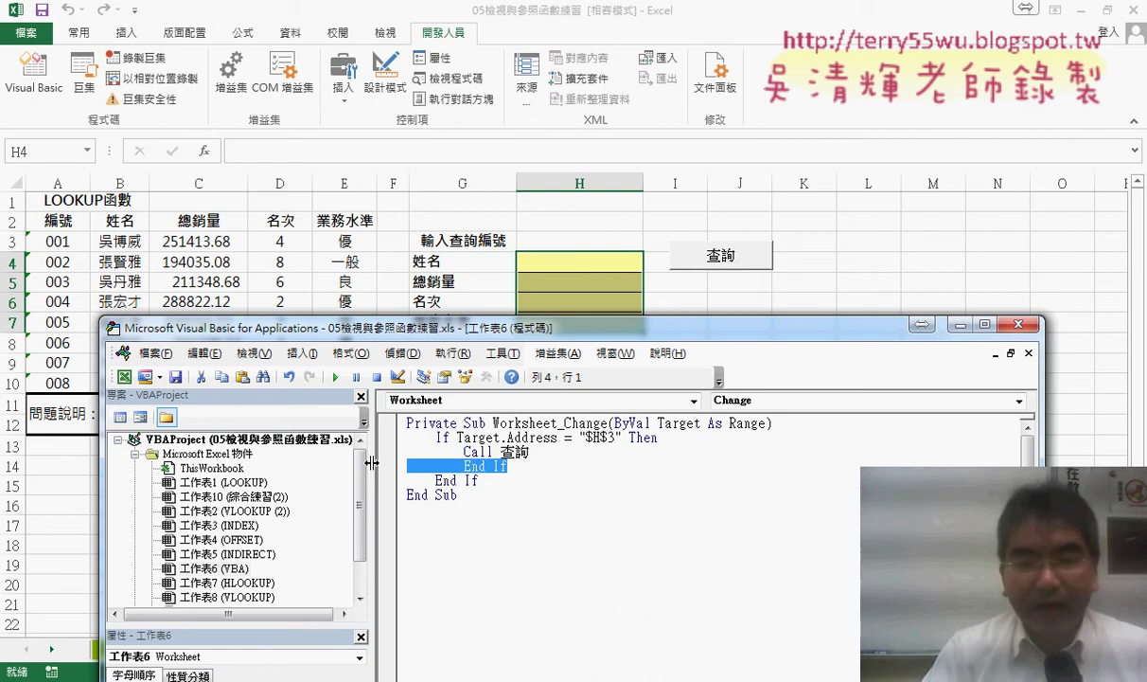
pyautogui.press('Delete')
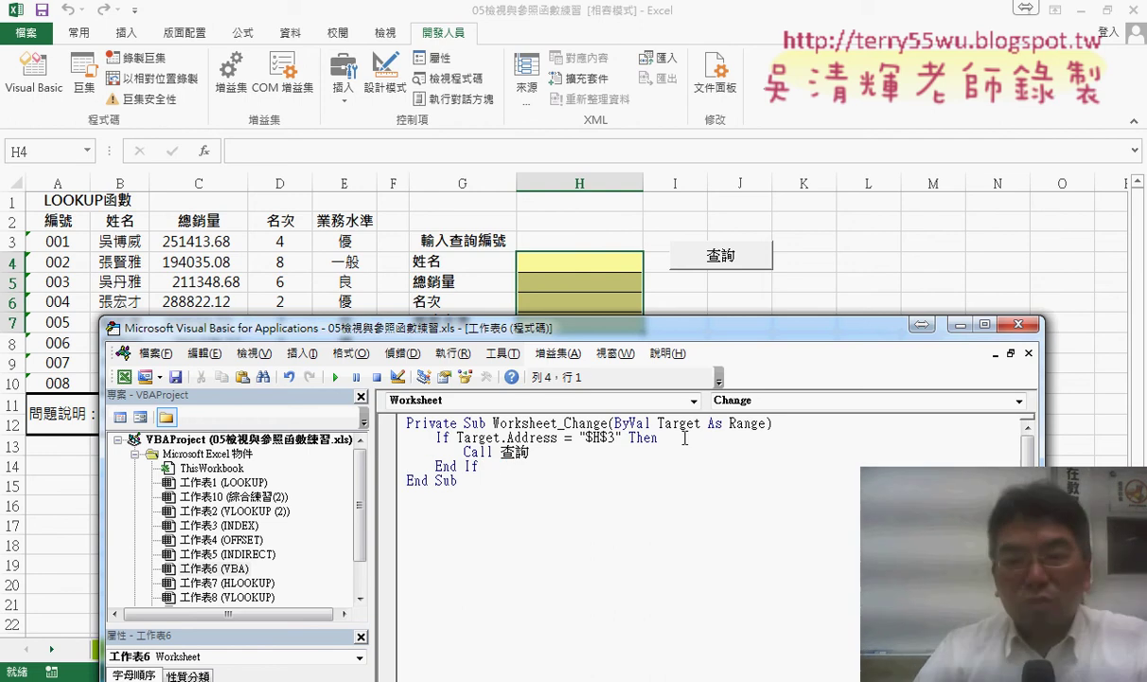
pyautogui.click(684, 438)
pyautogui.press('Return')
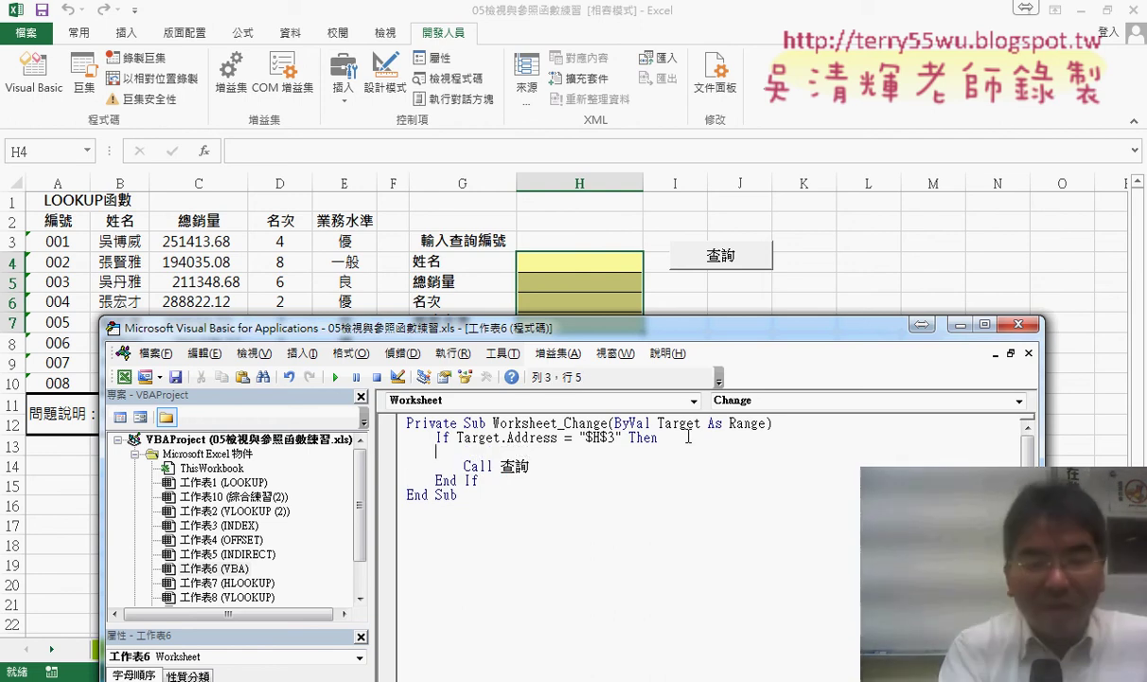
pyautogui.press('Tab')
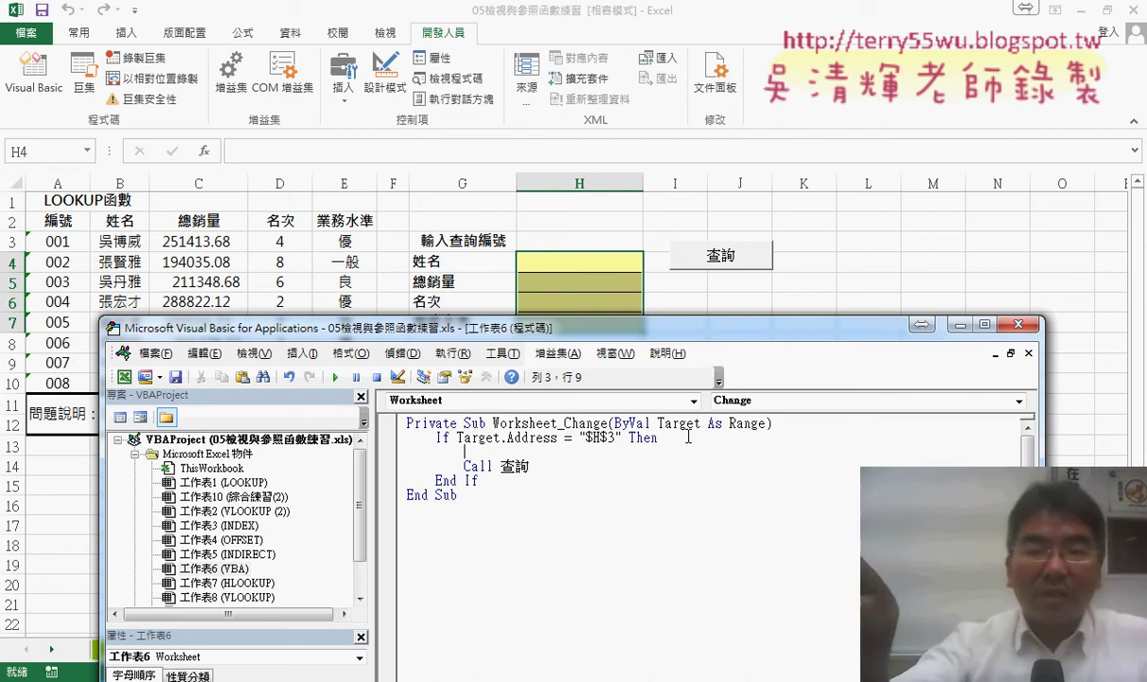
# Add the line If VBA.IsEmpty(Range("H3")) Then inside the $H$3 check
pyautogui.write('if')
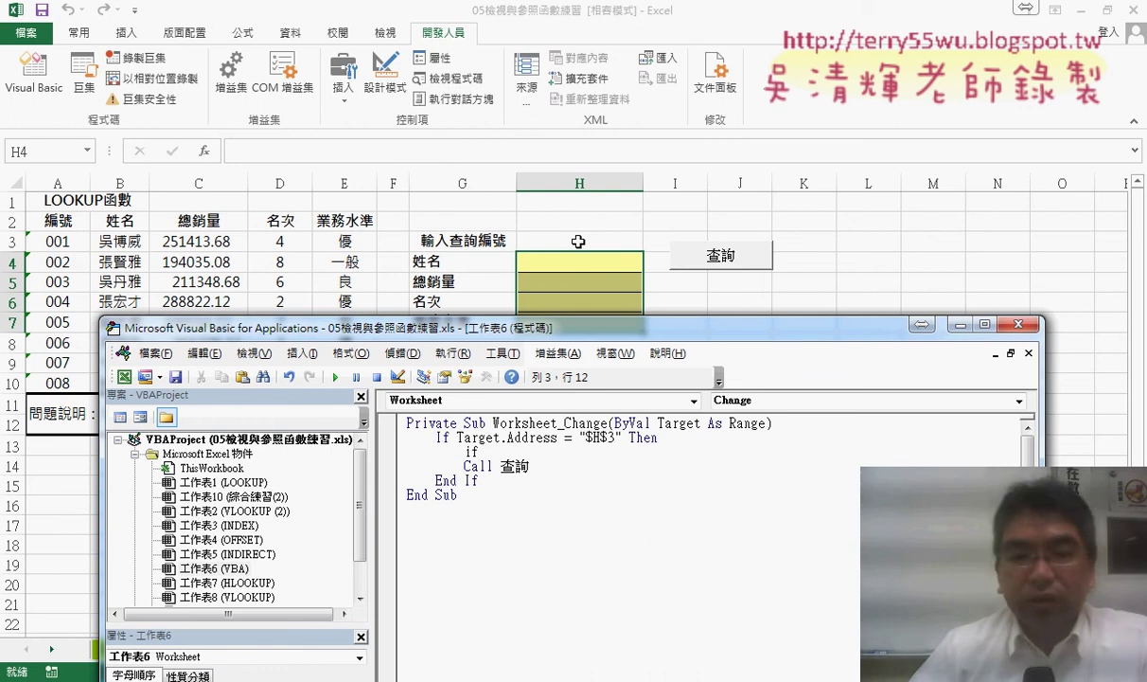
pyautogui.write('vb')
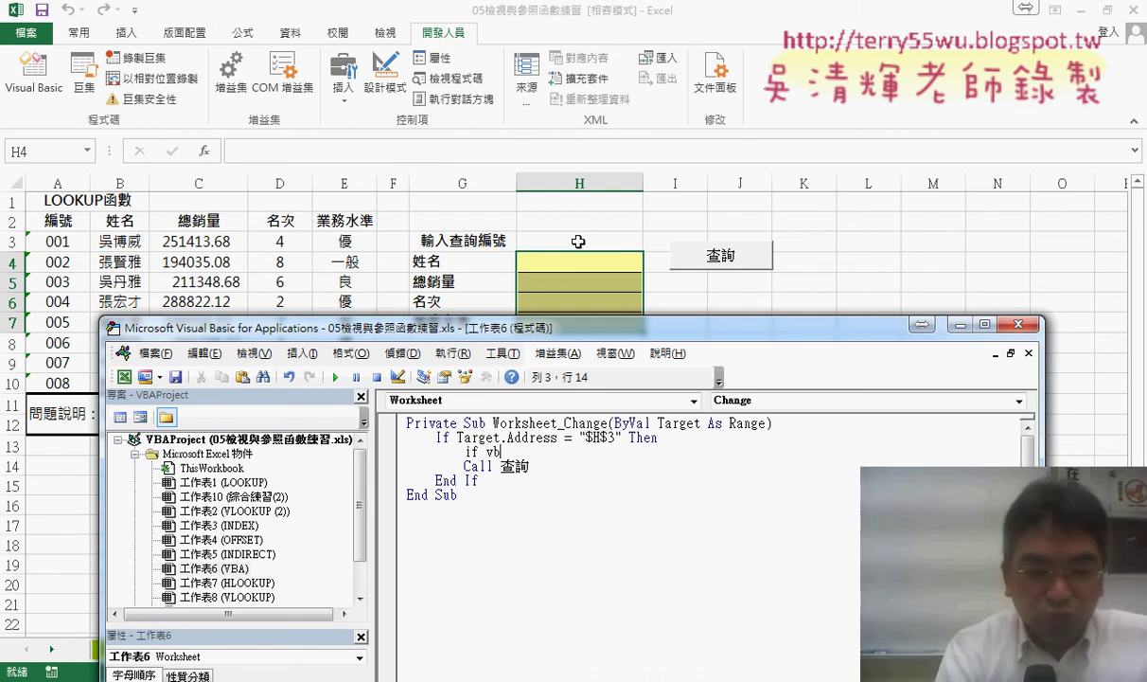
pyautogui.write('a.i')
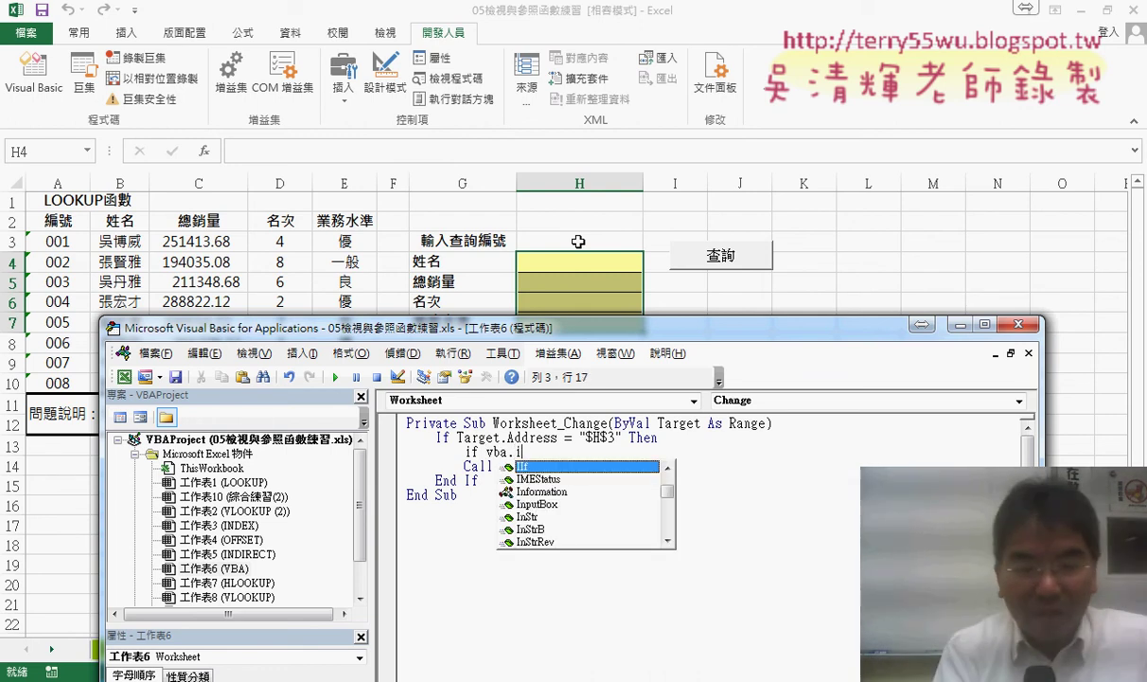
pyautogui.write('s')
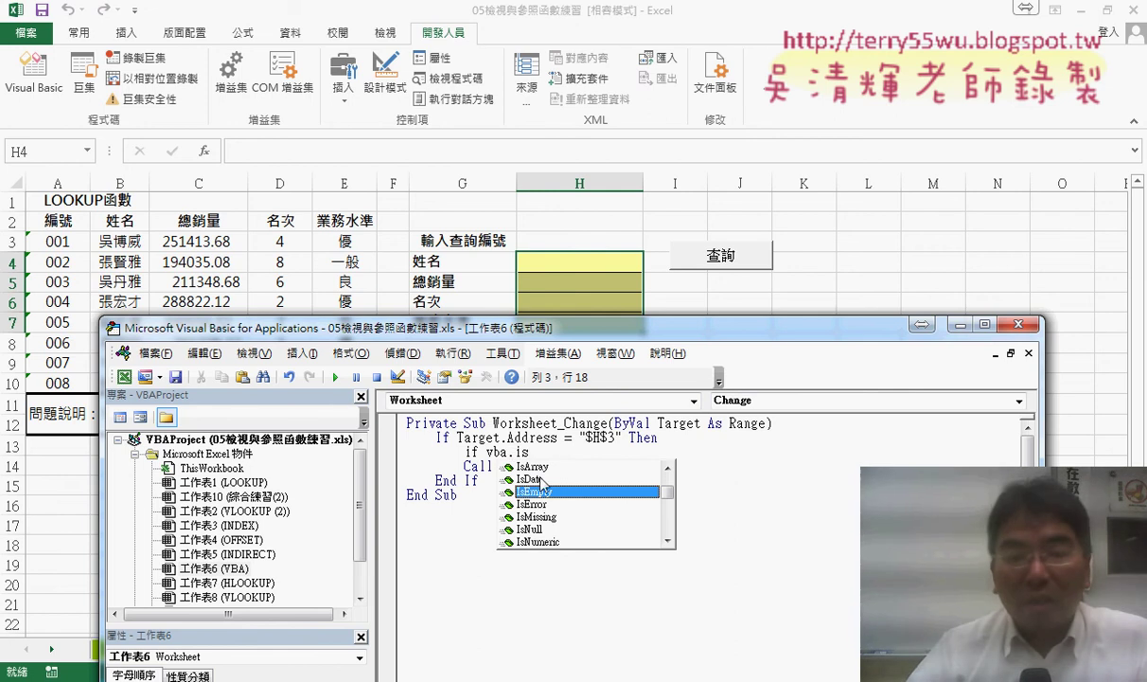
pyautogui.doubleClick(529, 491)
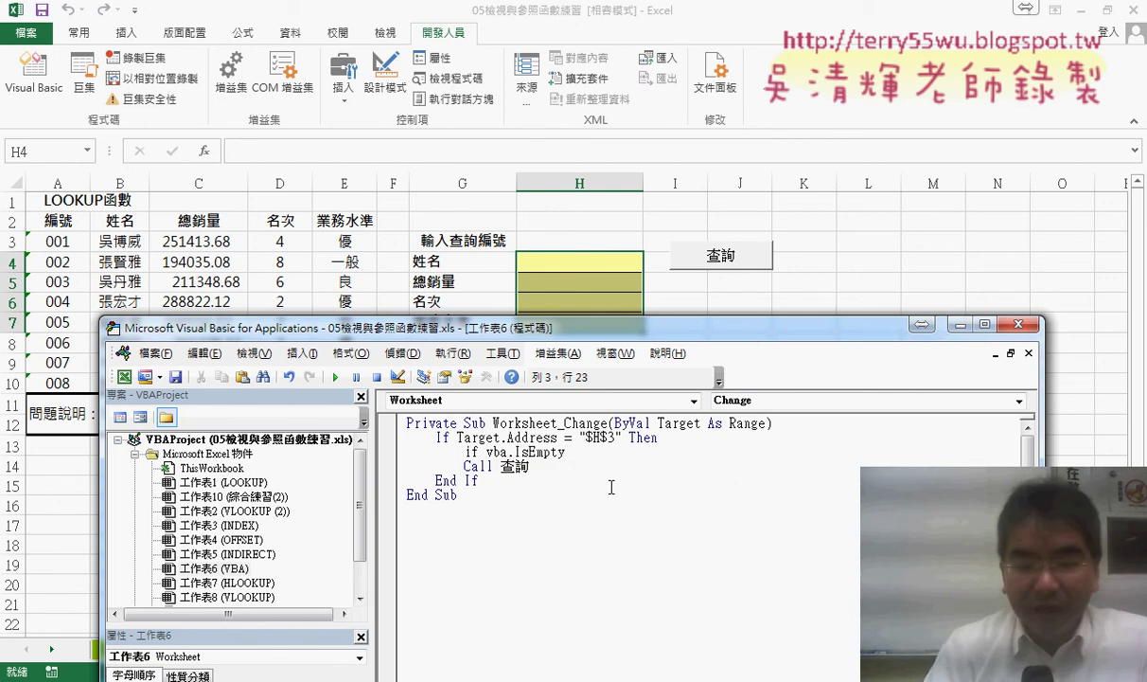
pyautogui.write('(')
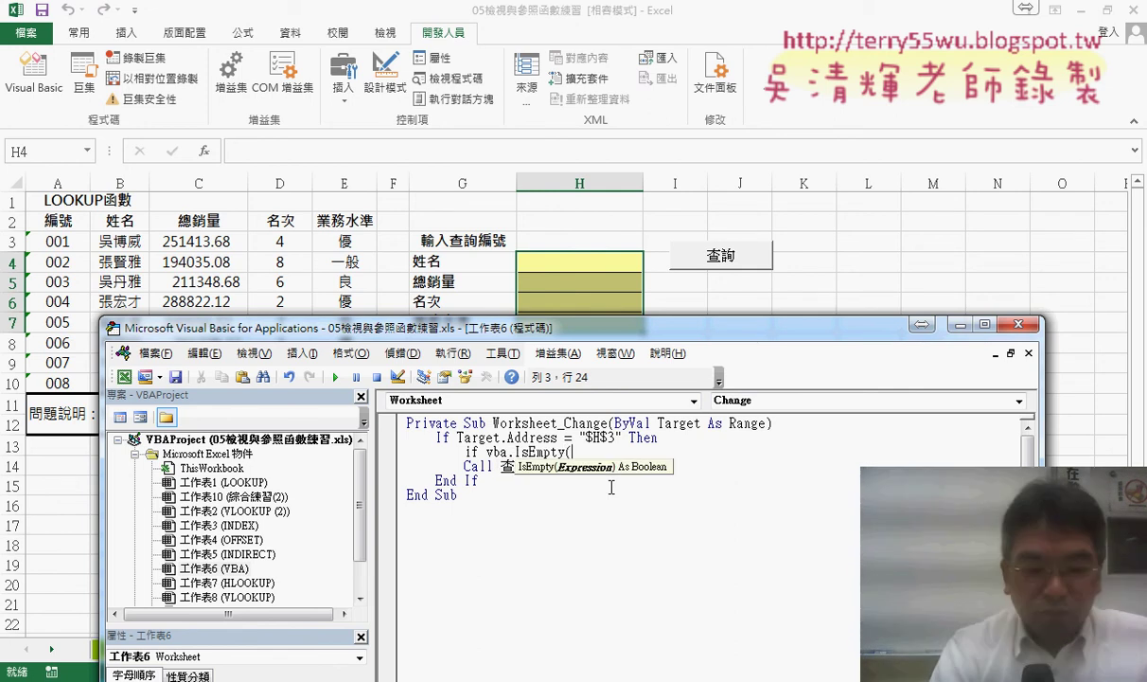
pyautogui.write('rag')
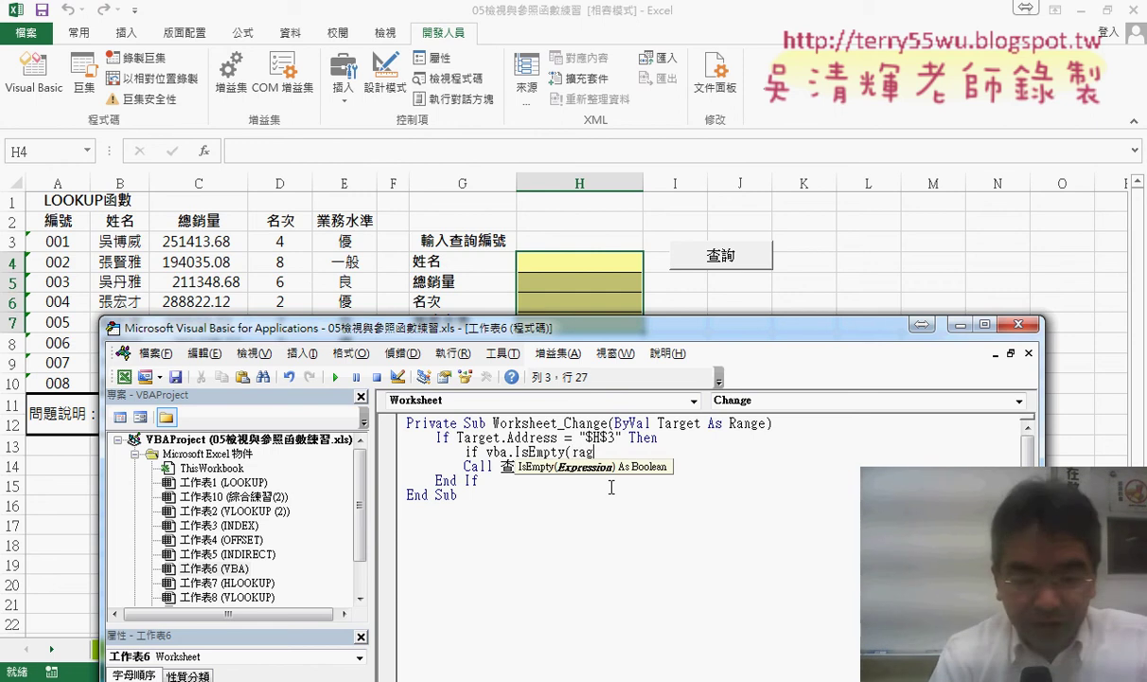
pyautogui.press('BackSpace')
pyautogui.write('n')
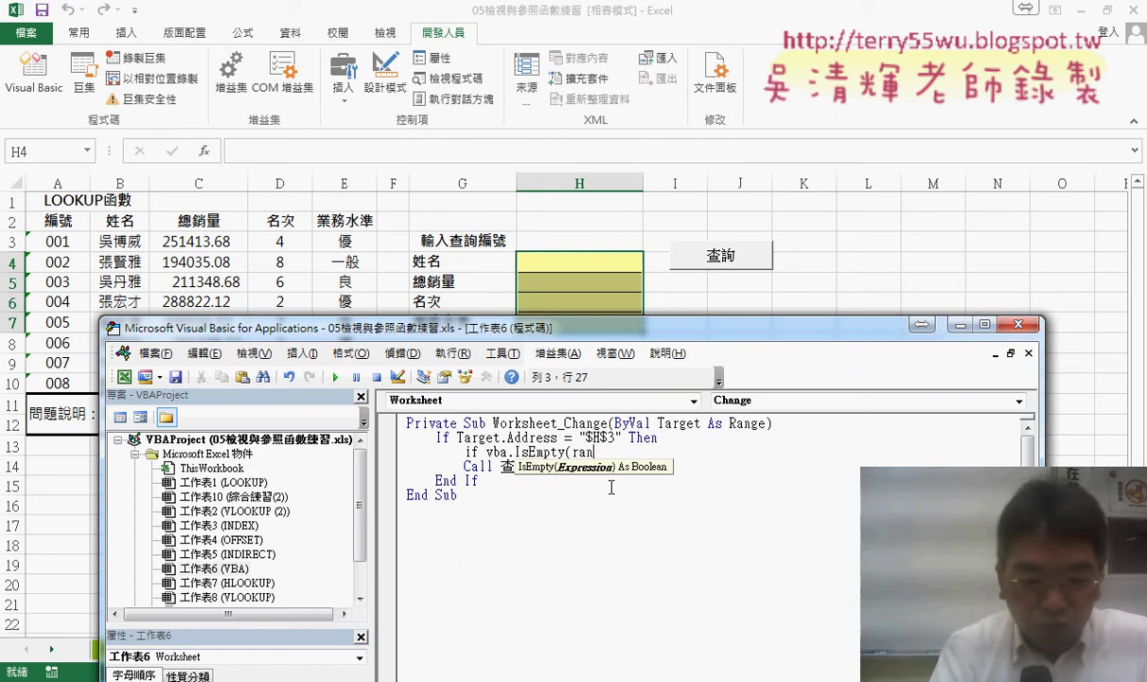
pyautogui.write('ge("')
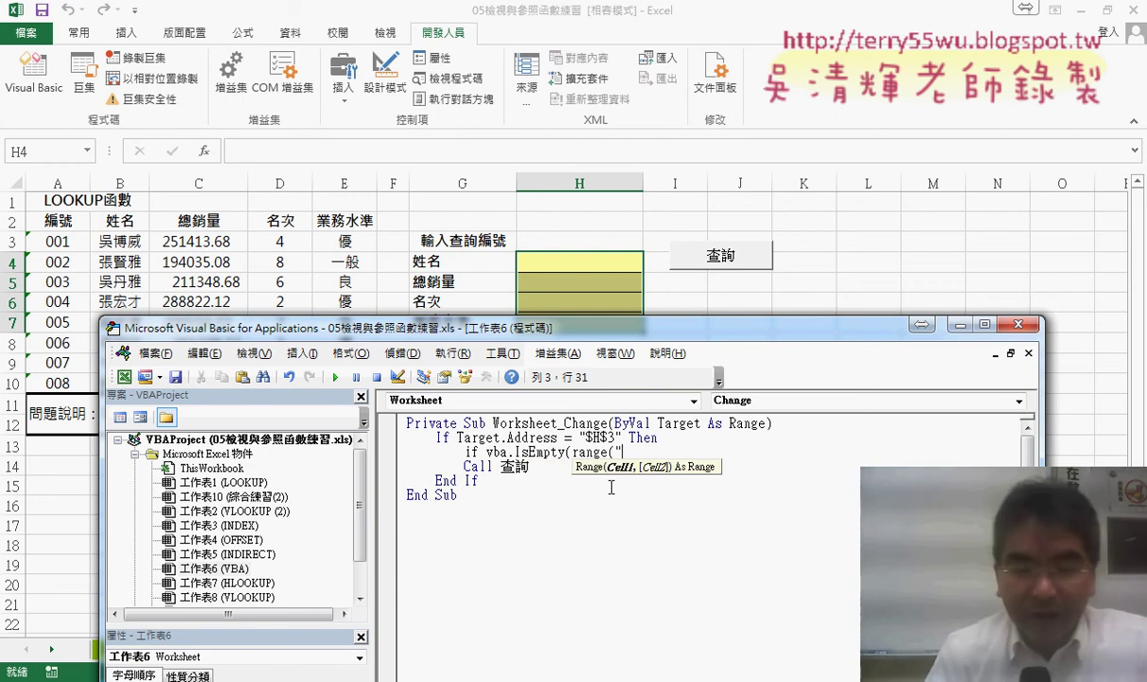
pyautogui.write('H')
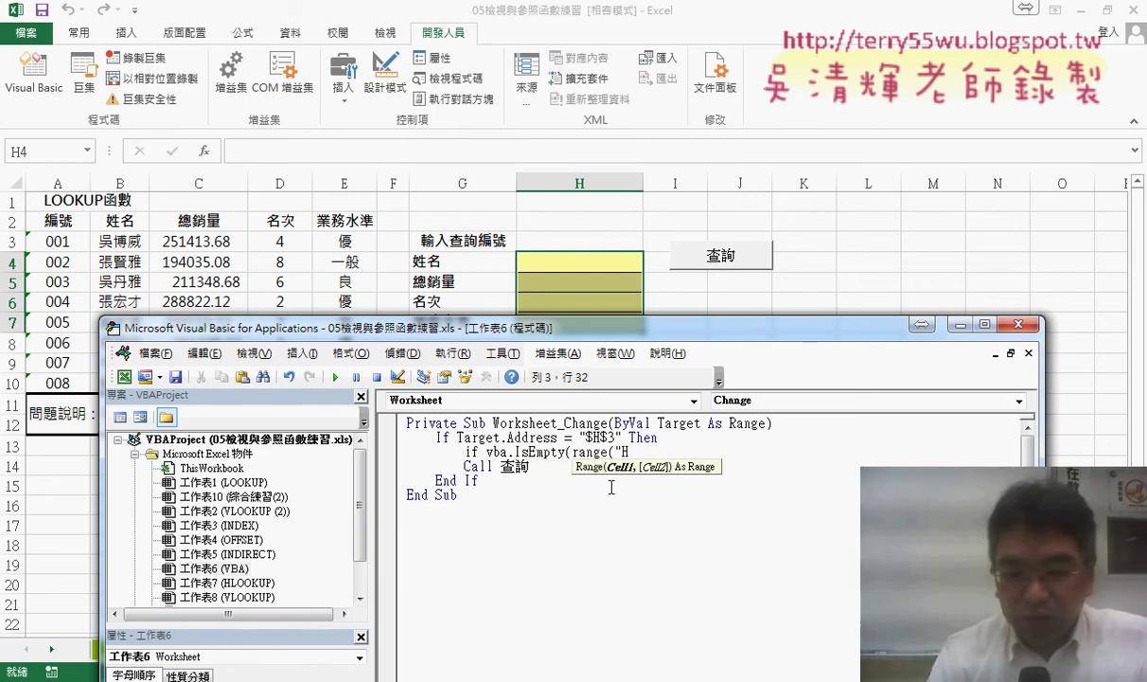
pyautogui.write('3")')
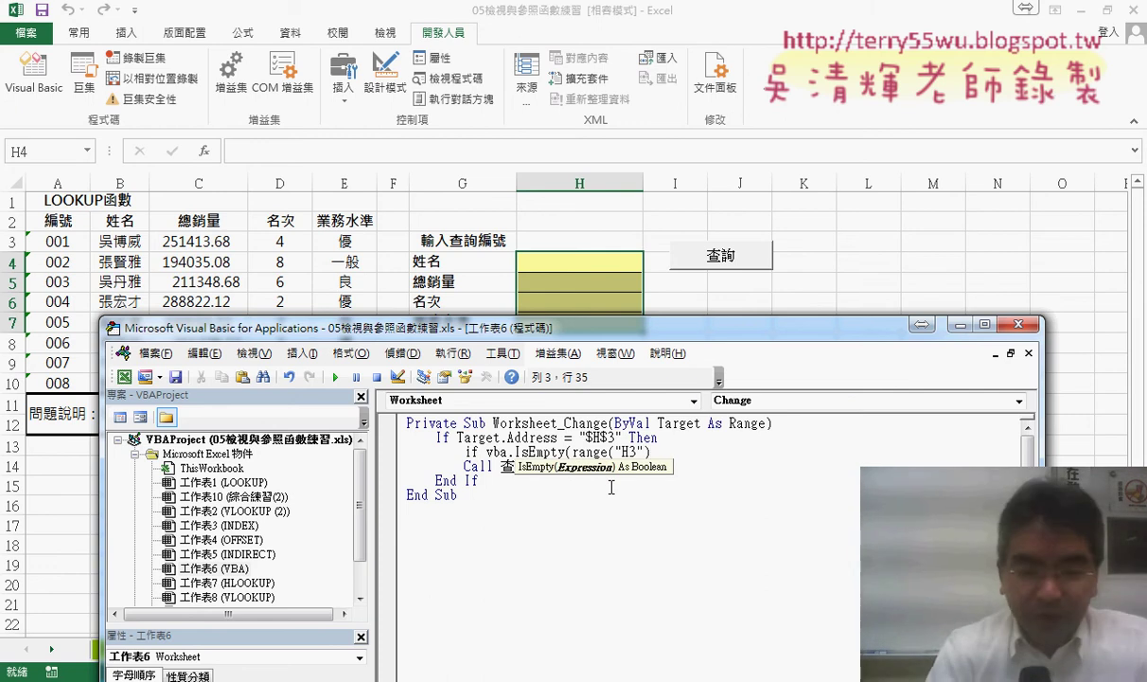
pyautogui.write(')')
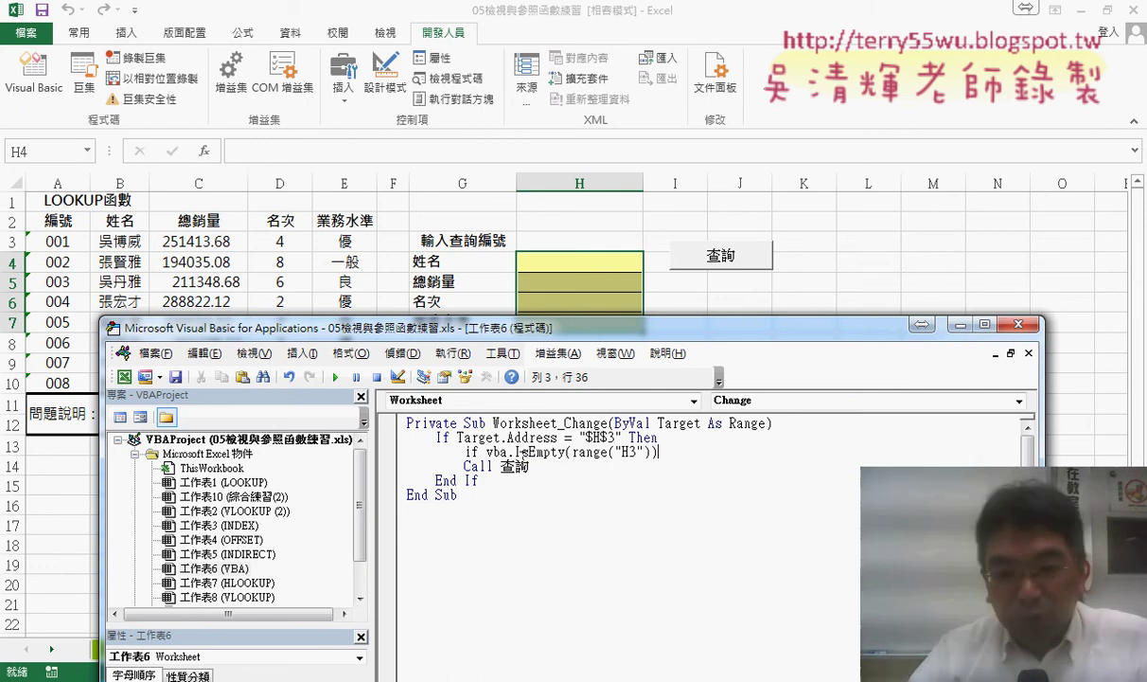
pyautogui.moveTo(572, 453); pyautogui.dragTo(618, 454)
pyautogui.hotkey('shift', 'Right')
pyautogui.hotkey('shift', 'Right')
pyautogui.hotkey('shift', 'Right')
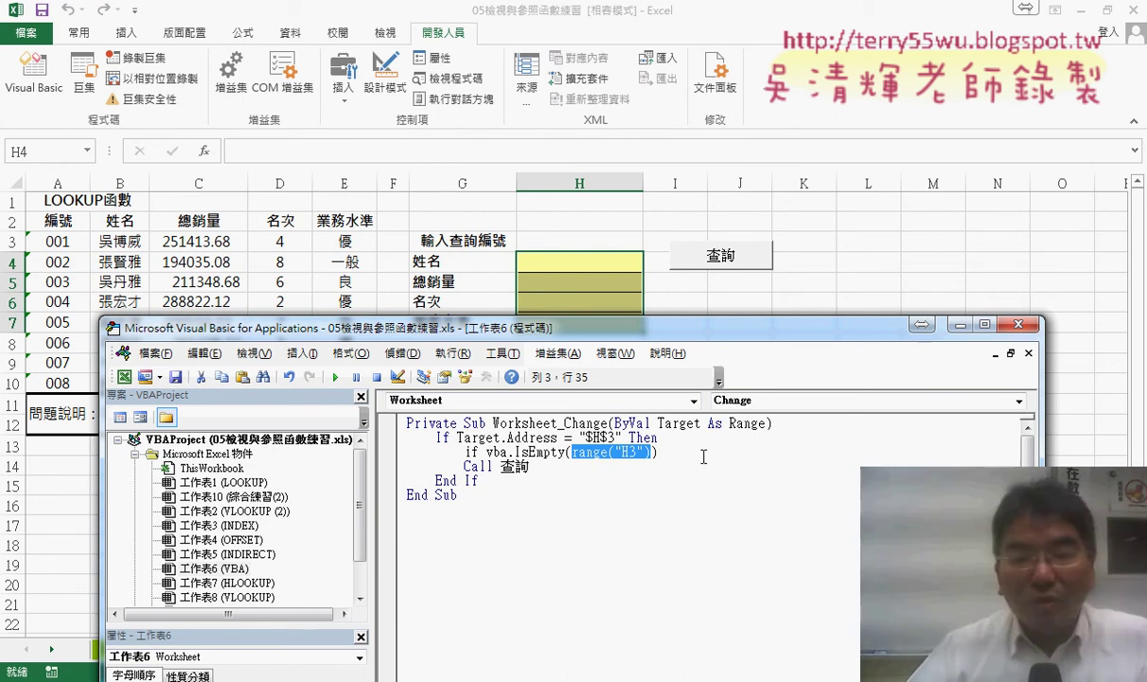
pyautogui.click(703, 454)
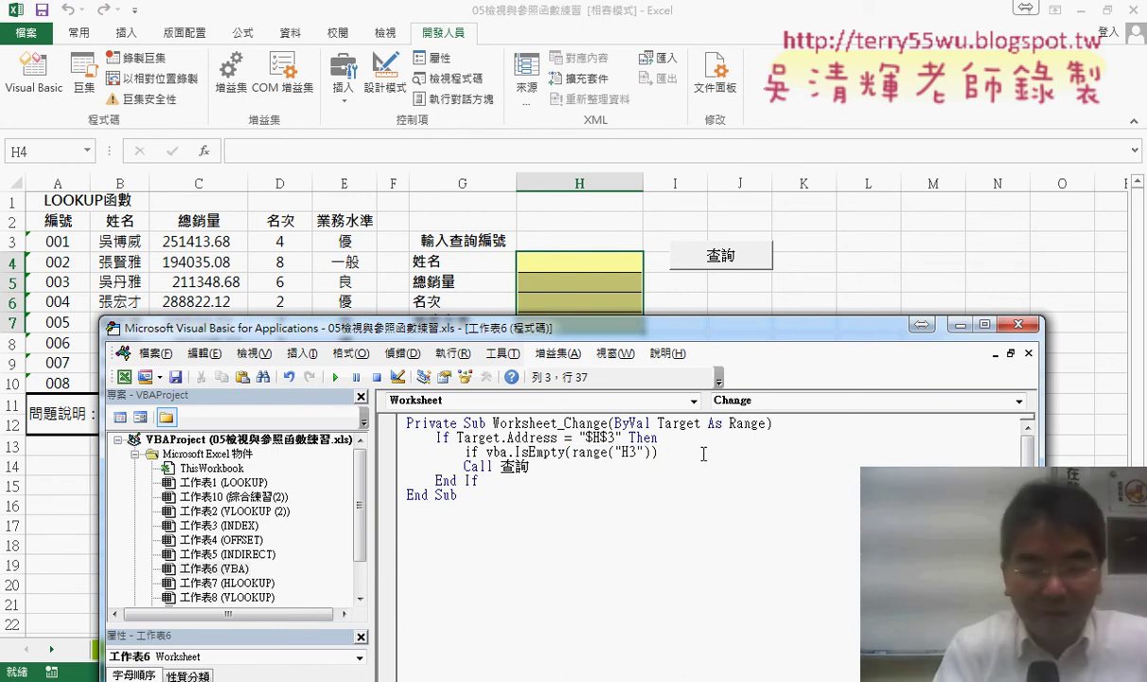
pyautogui.write('then')
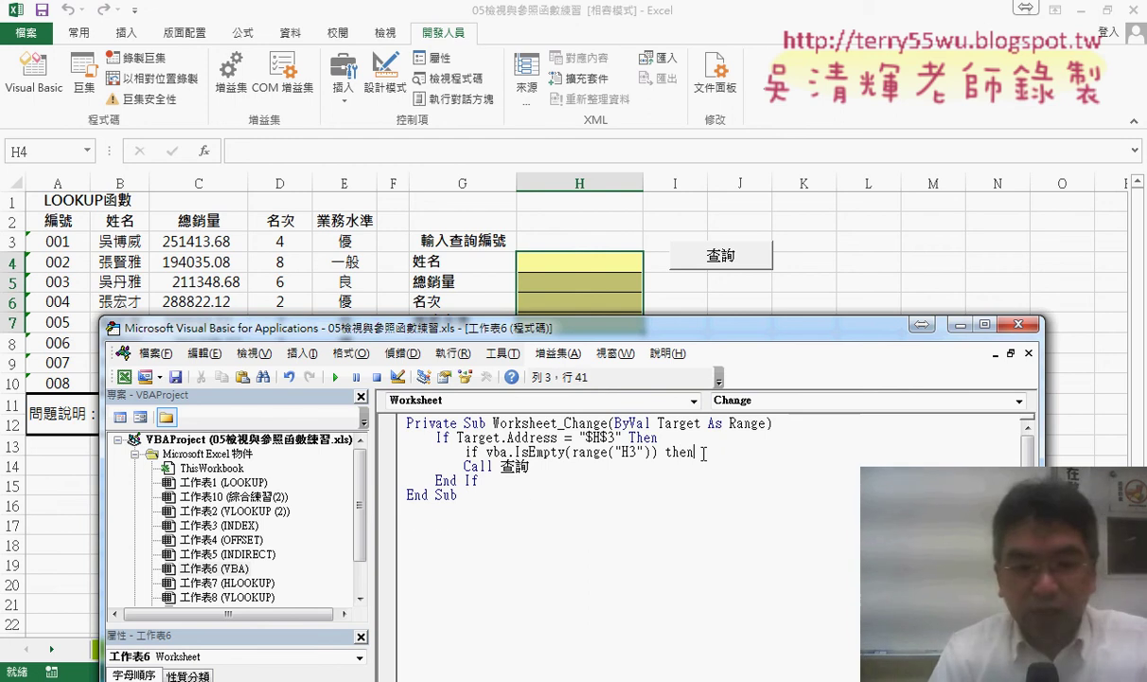
pyautogui.press('Return')
# Put Else above an indented Call 查詢 and close the inner check with End If
pyautogui.write('els')
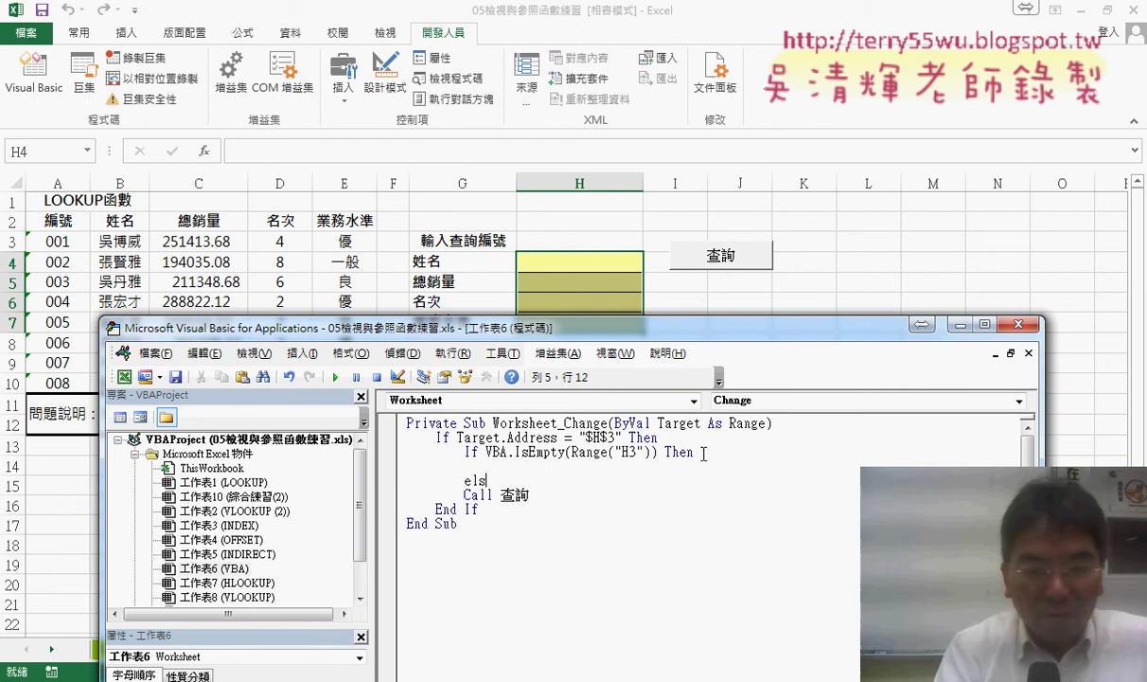
pyautogui.write('e')
pyautogui.press('Left')
pyautogui.press('Left')
pyautogui.press('Left')
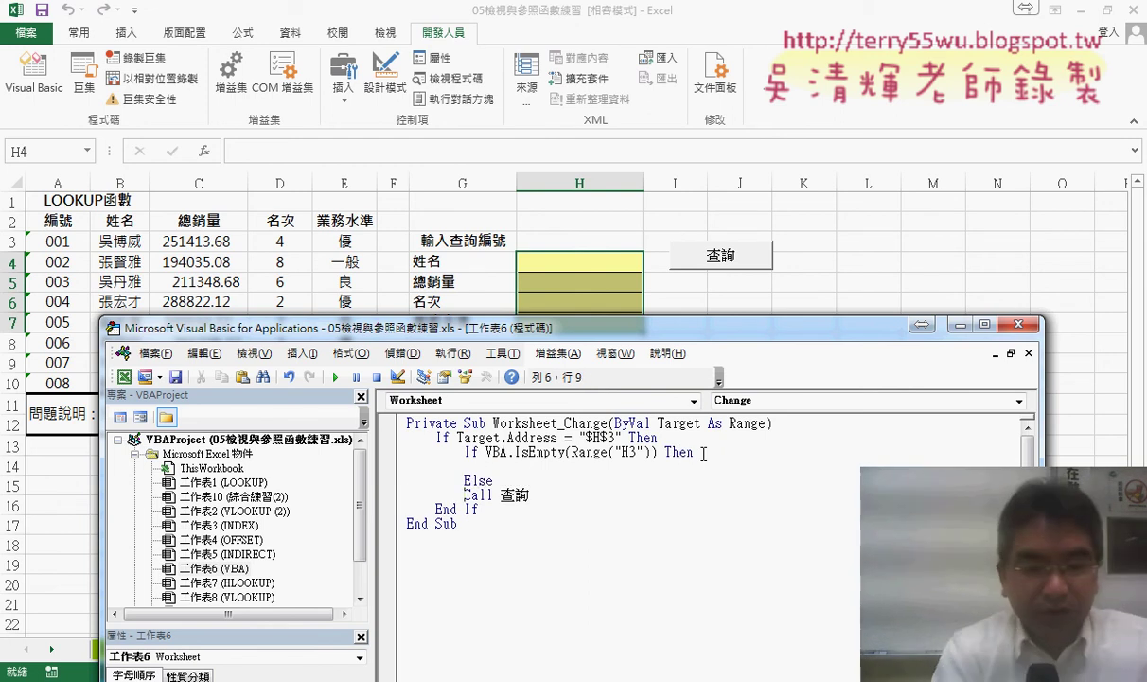
pyautogui.press('Tab')
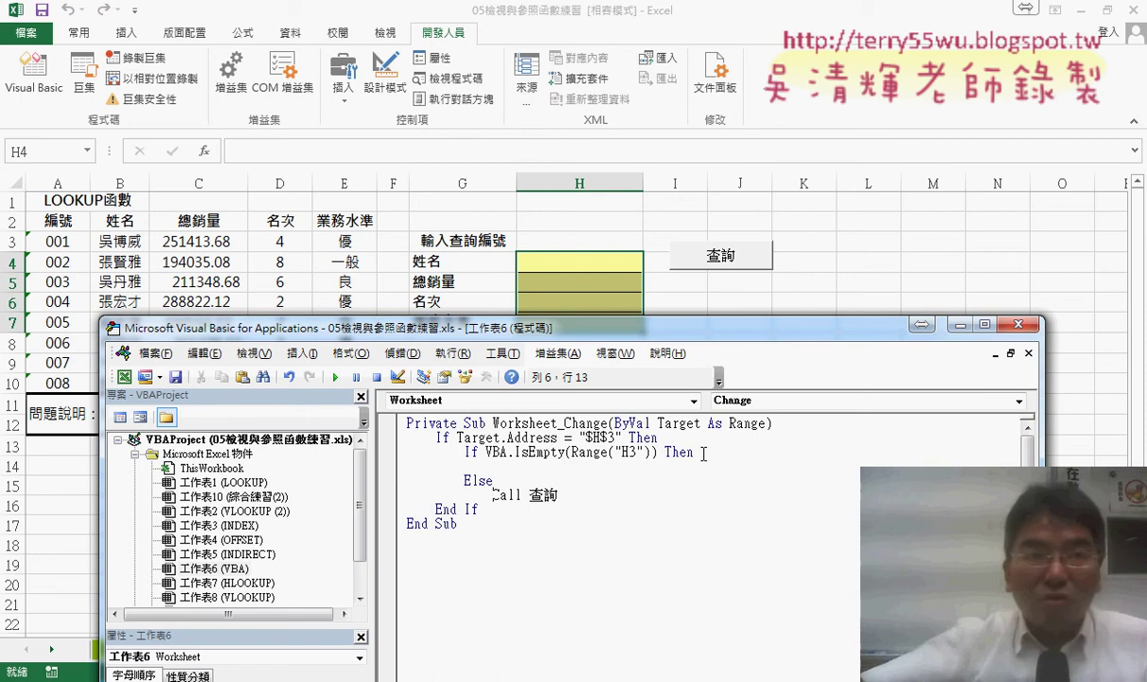
pyautogui.click(598, 494)
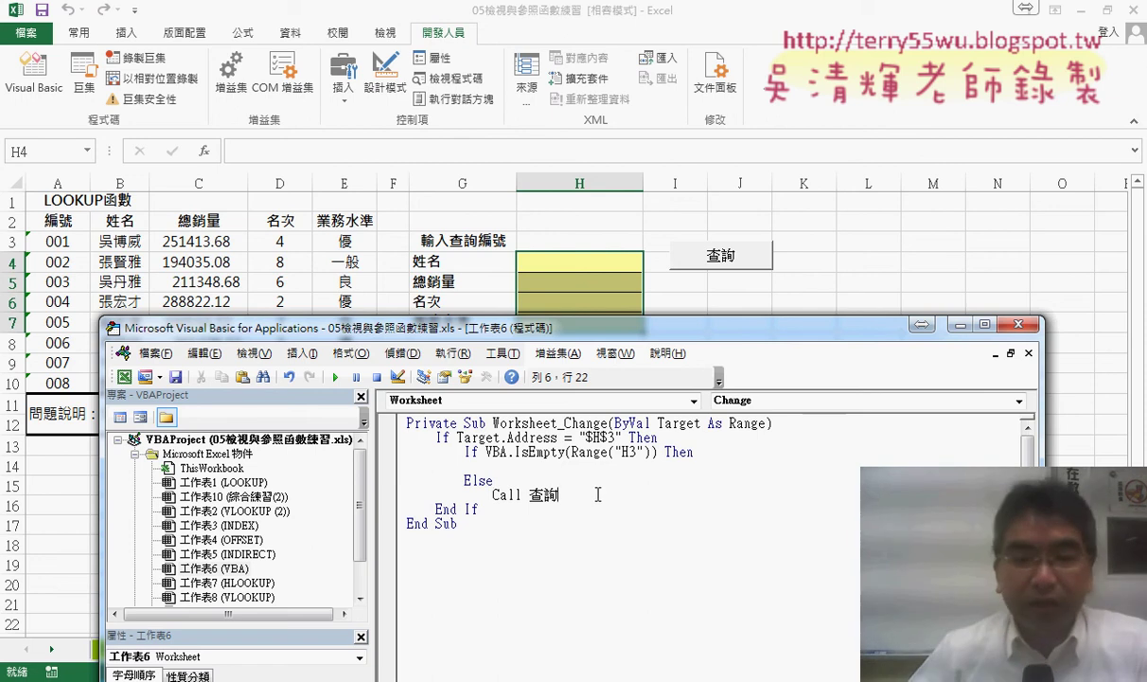
pyautogui.press('Return')
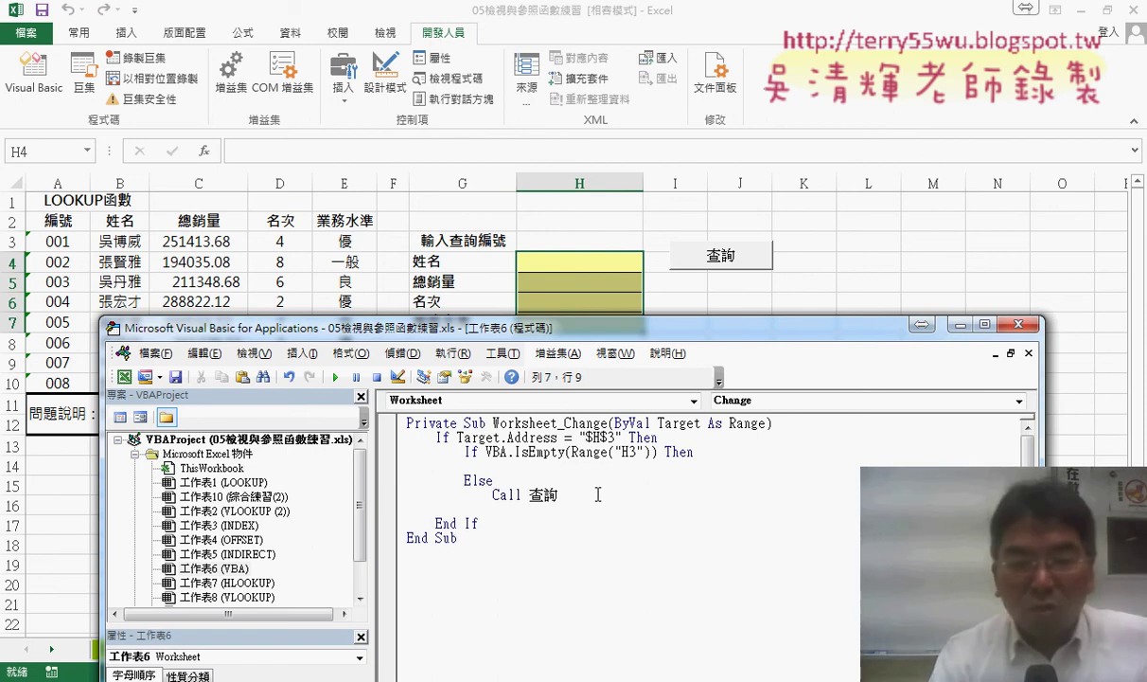
pyautogui.write('e')
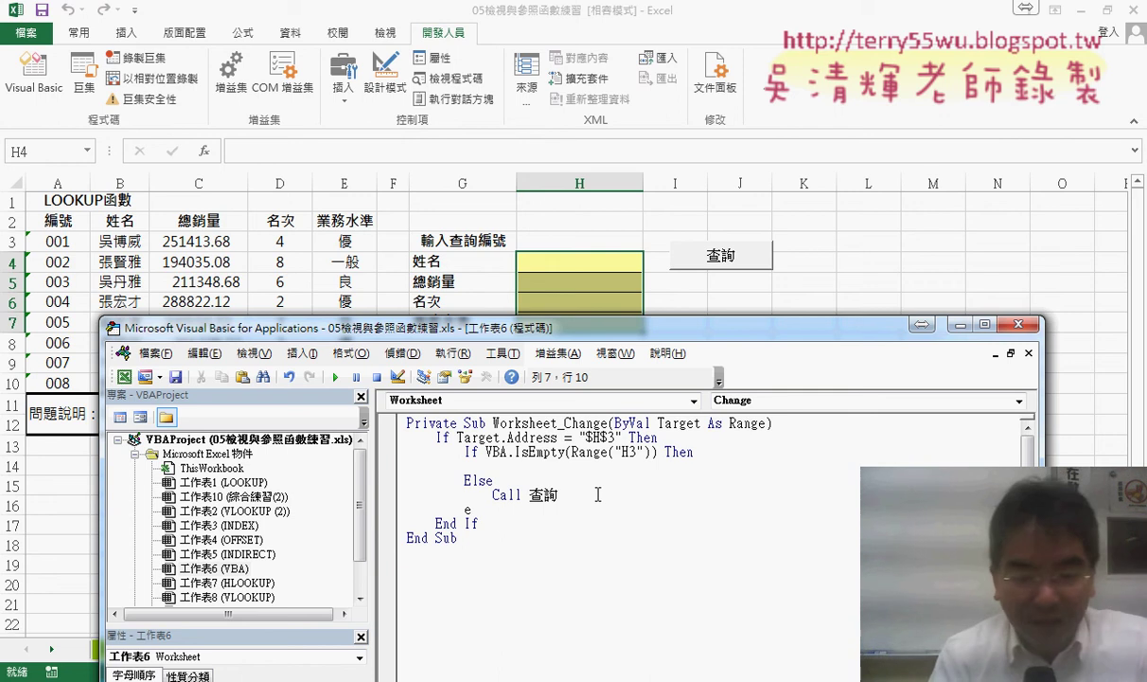
pyautogui.write('nd ')
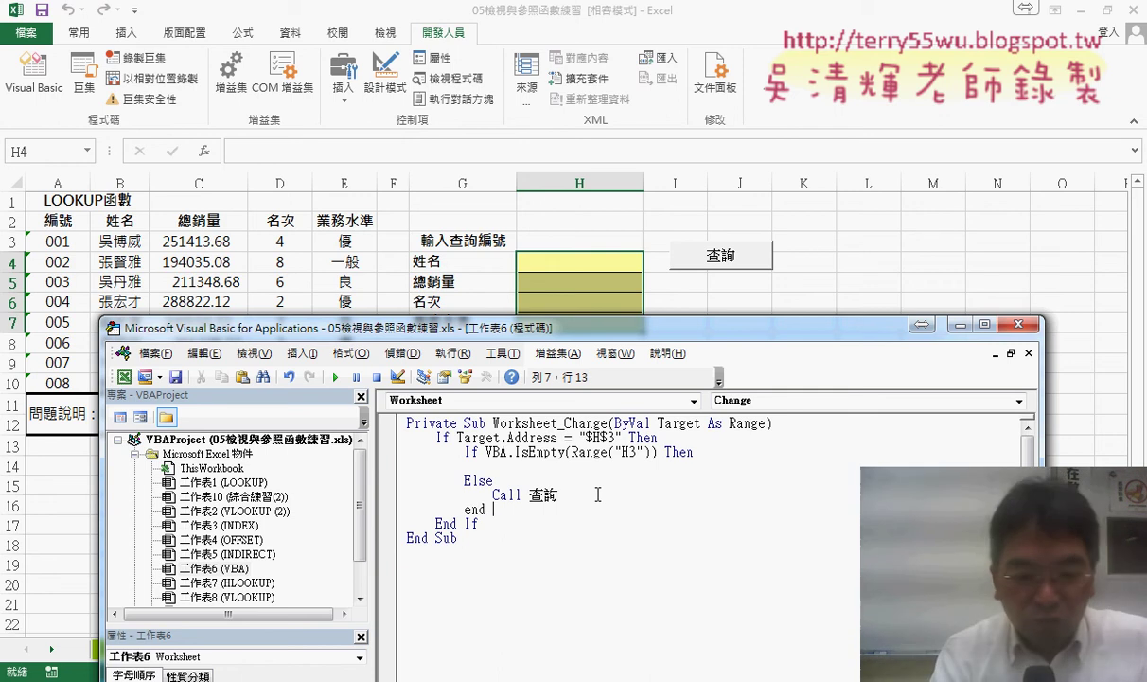
pyautogui.write('if')
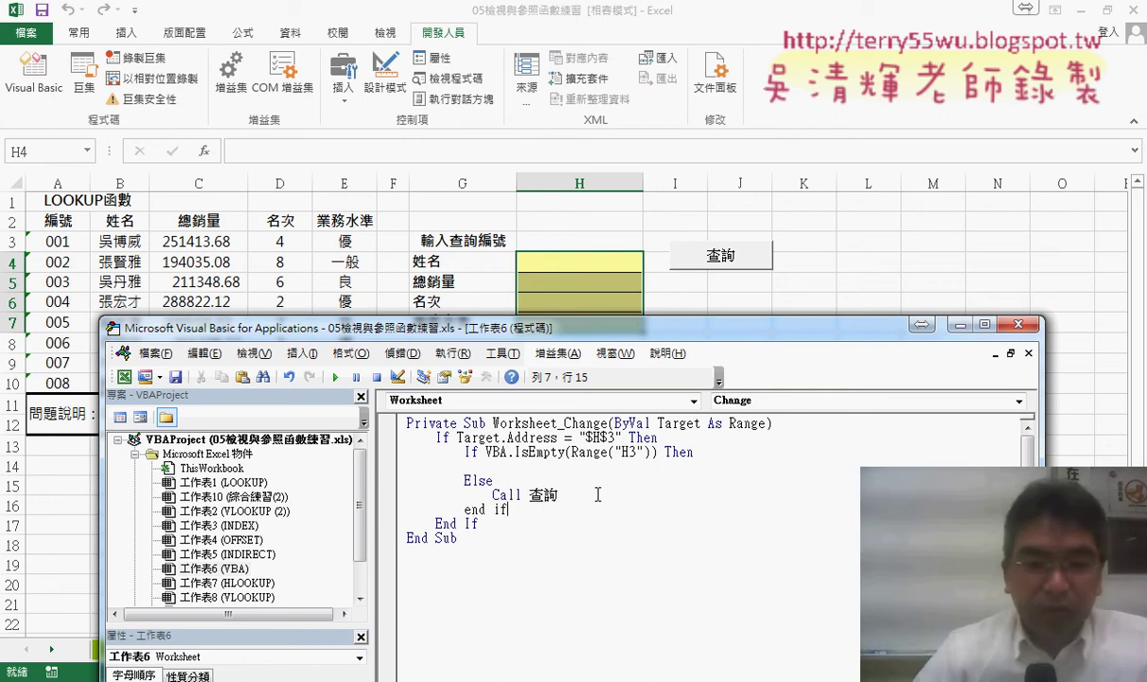
pyautogui.click(584, 530)
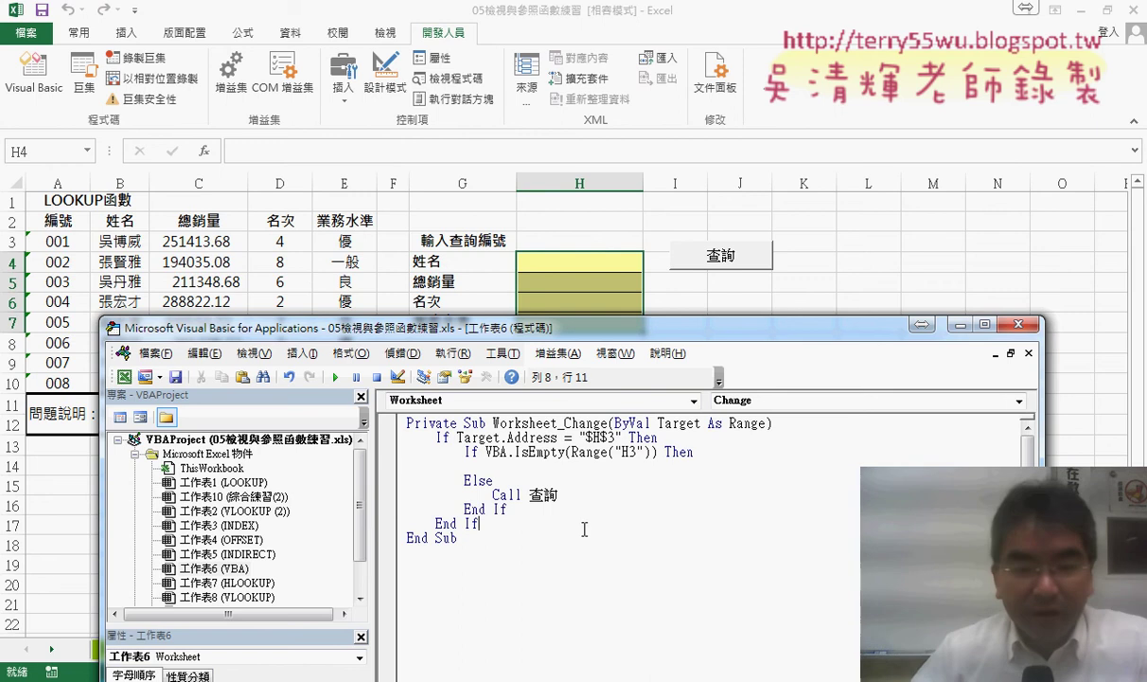
pyautogui.click(451, 520)
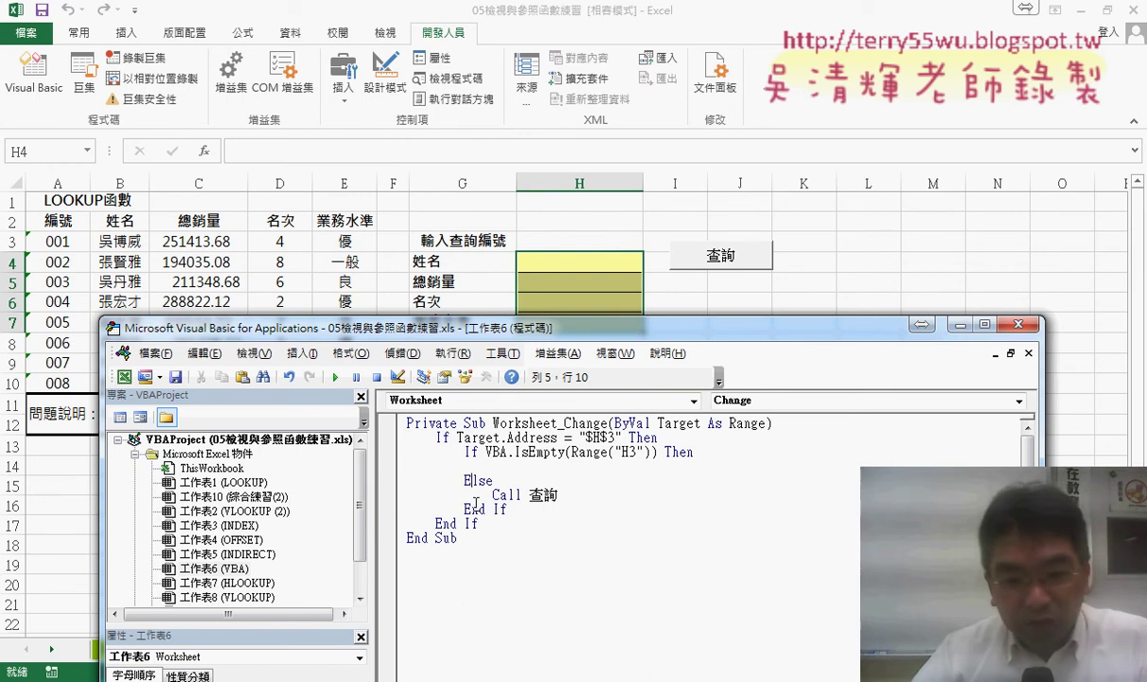
pyautogui.click(481, 509)
pyautogui.press('Down')
pyautogui.press('Down')
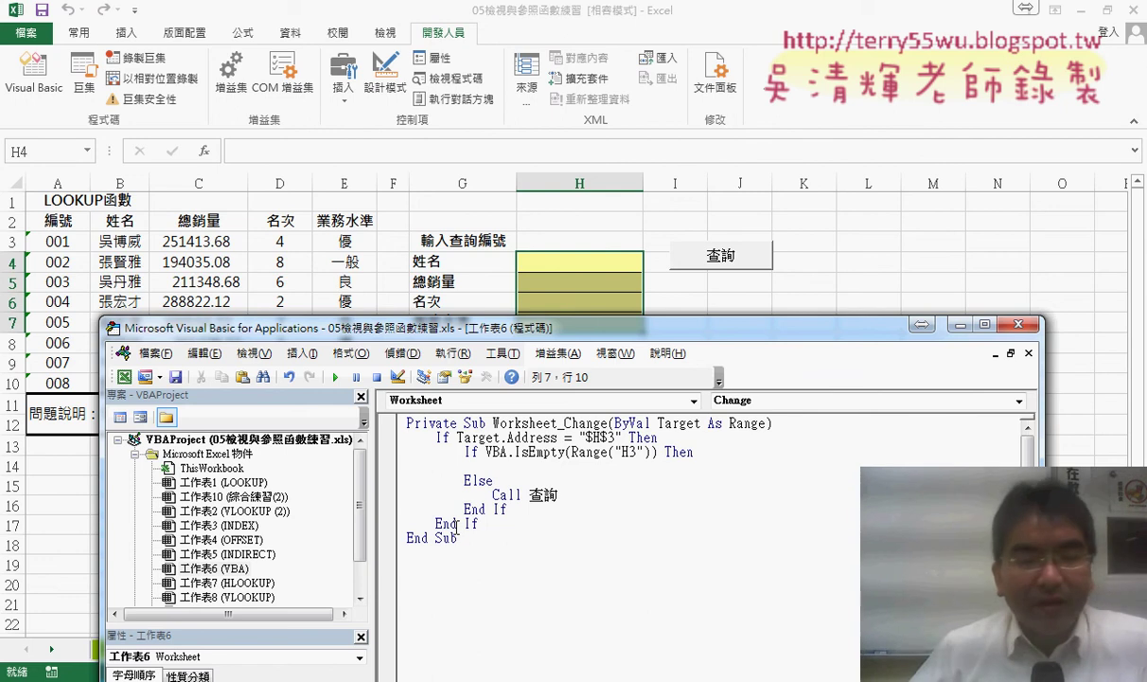
# Indent the blank Then line and circle the H4:H7 result cells on the sheet
pyautogui.moveTo(520, 511); pyautogui.dragTo(464, 509)
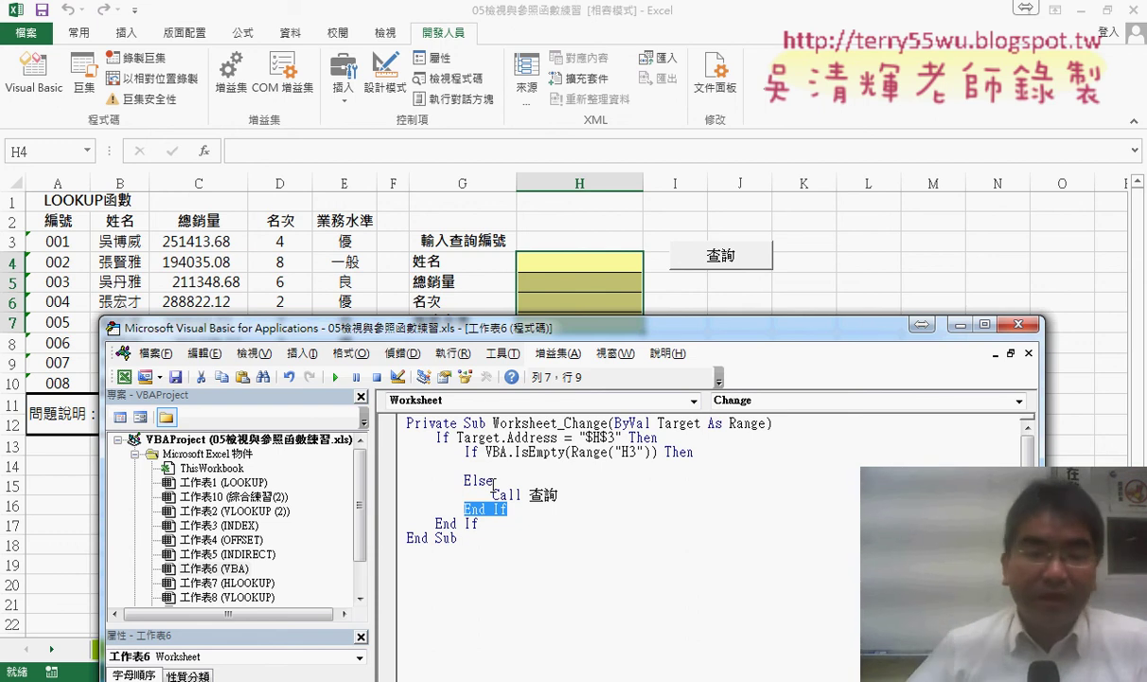
pyautogui.click(511, 467)
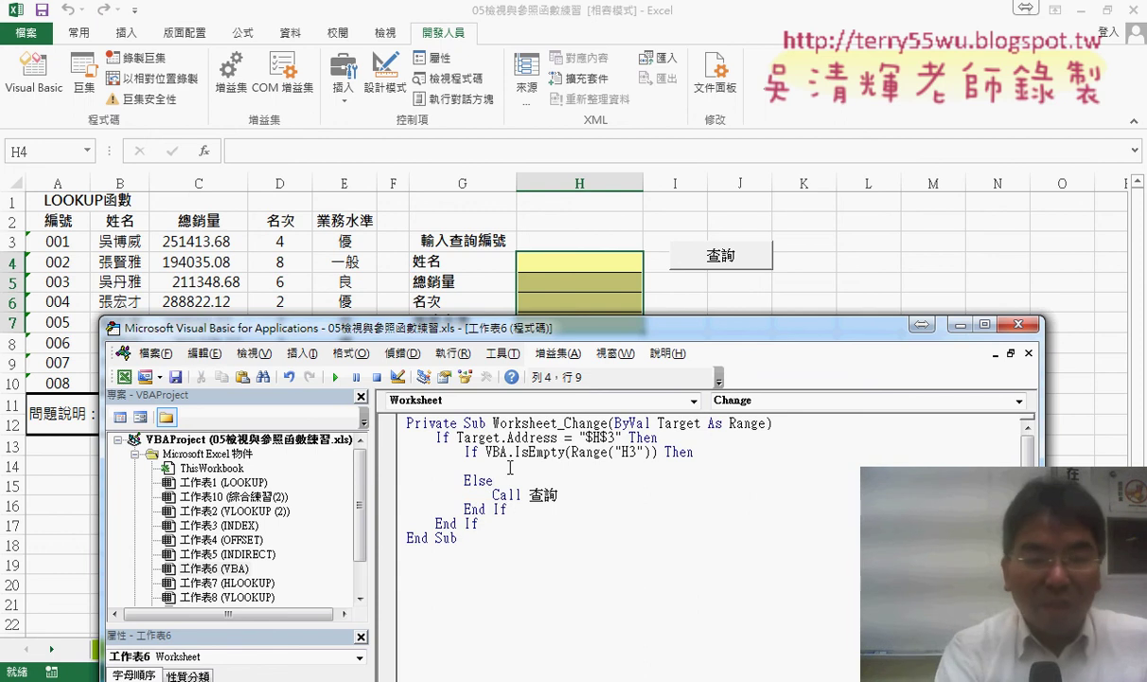
pyautogui.press('Tab')
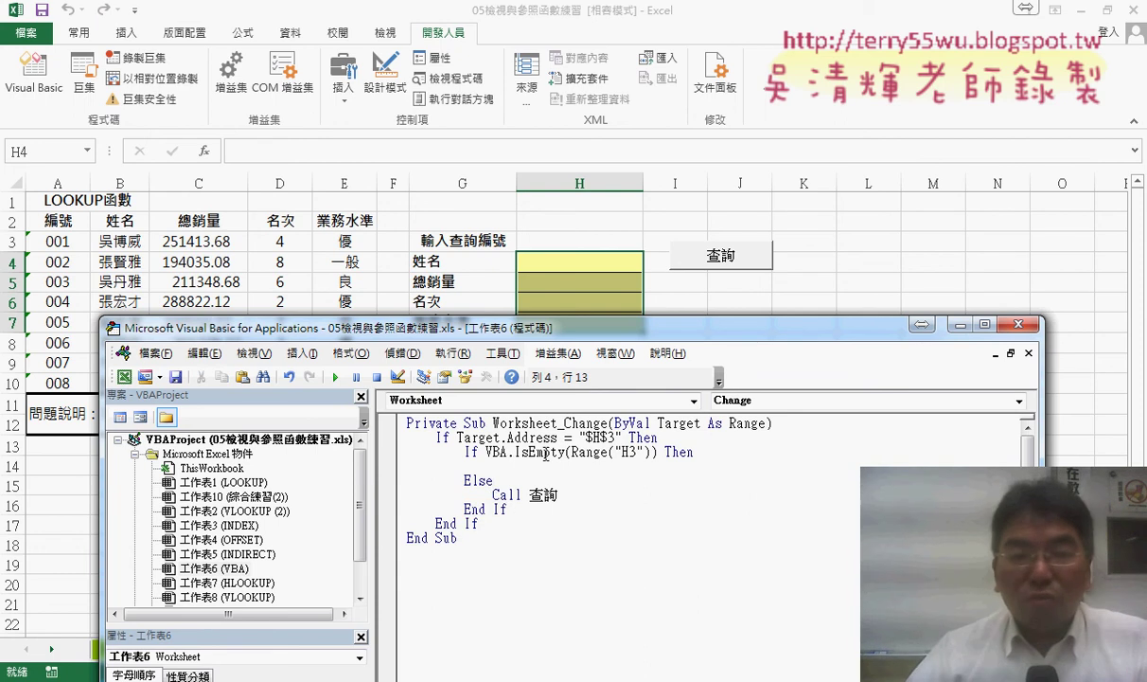
pyautogui.moveTo(552, 322); pyautogui.dragTo(589, 360)
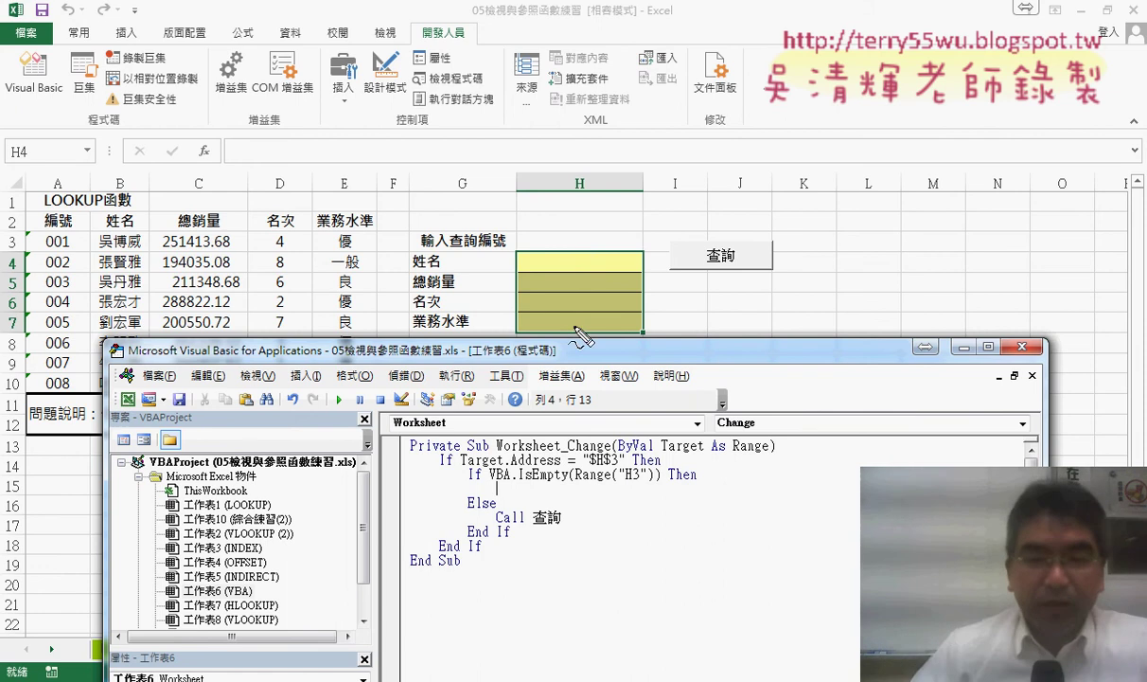
pyautogui.moveTo(511, 253); pyautogui.dragTo(513, 325)
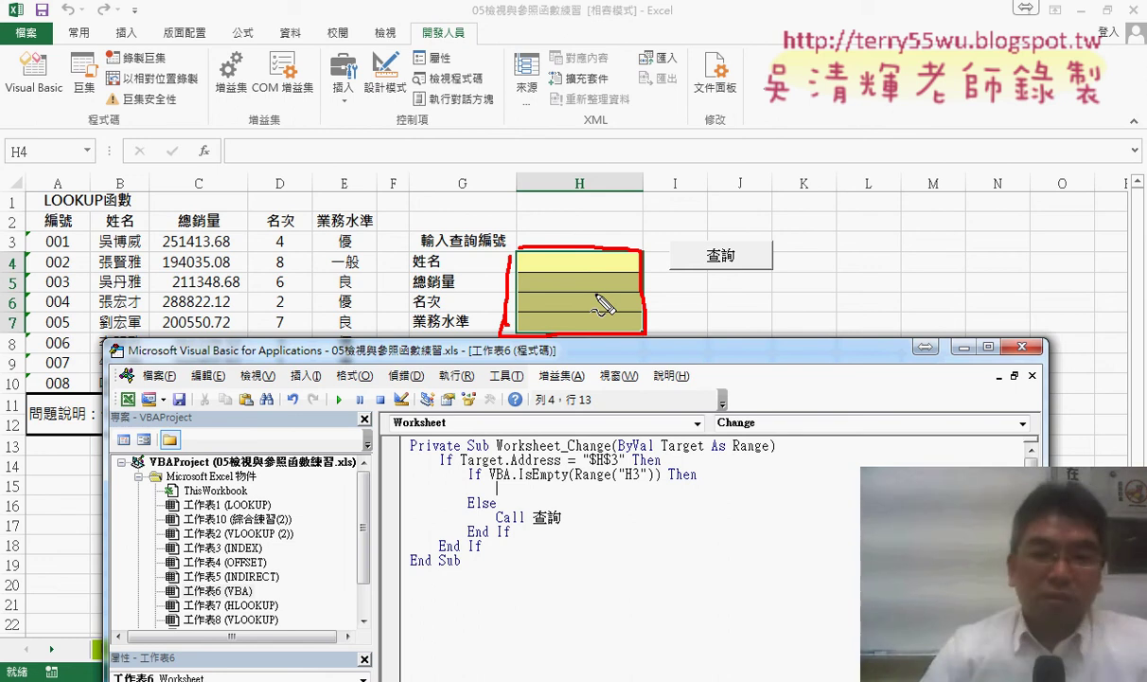
pyautogui.press('Escape')
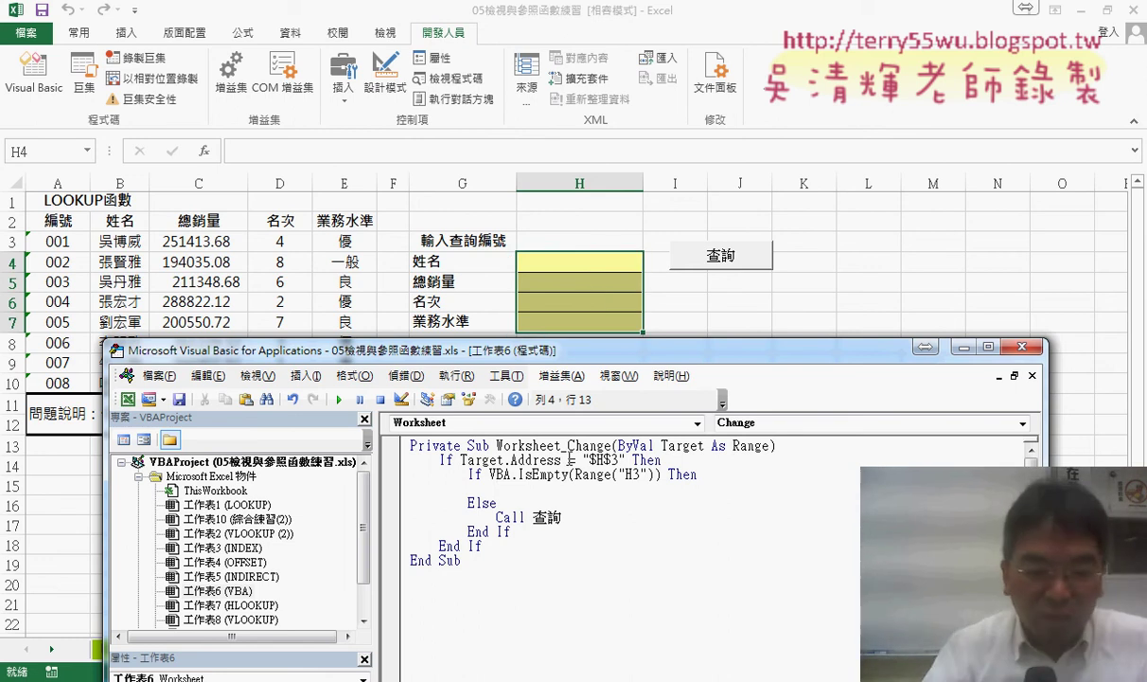
# Write Range("H4:H7").ClearContents as the Then branch of the empty-H3 check
pyautogui.write('ran')
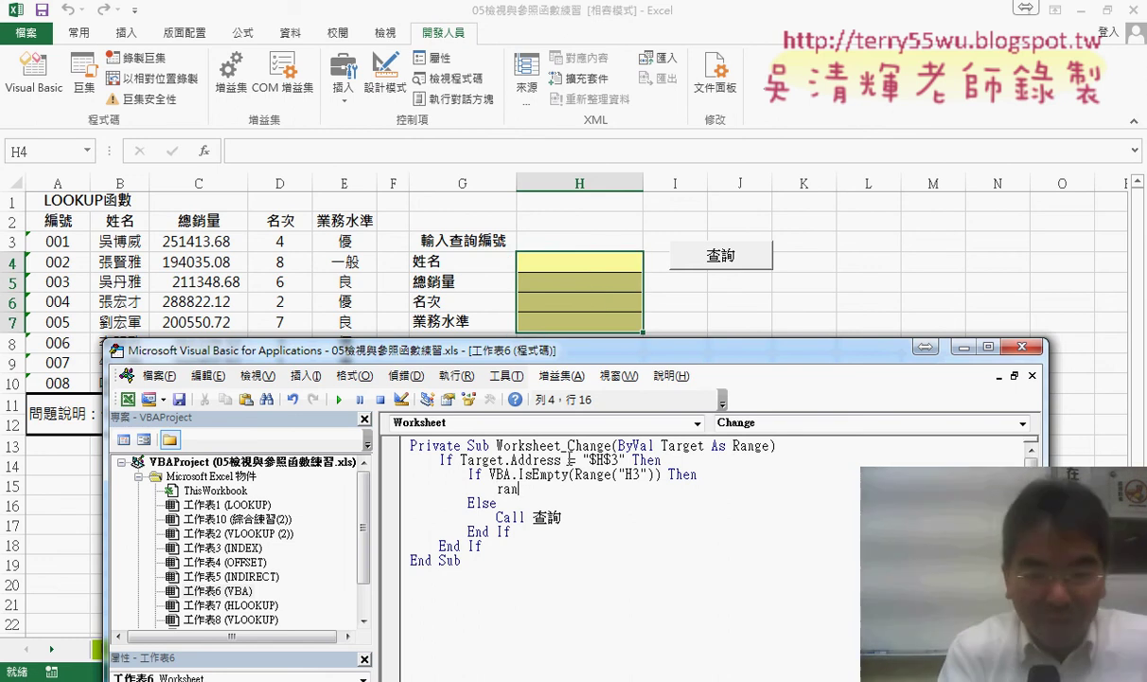
pyautogui.write('ge(')
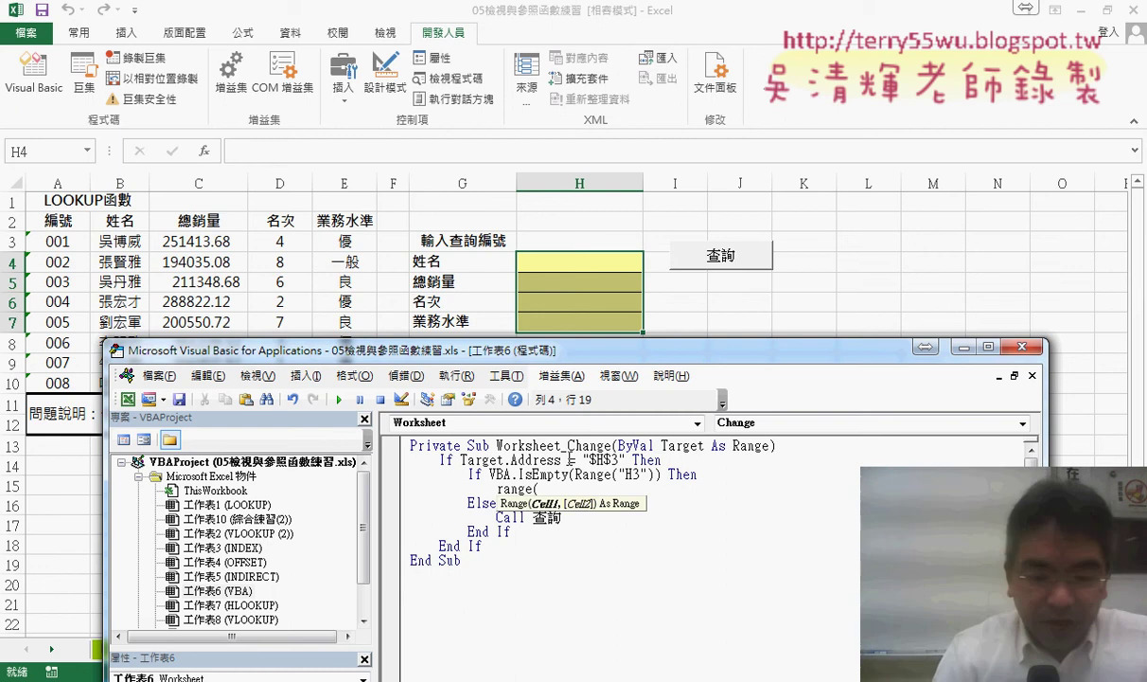
pyautogui.write('"H4')
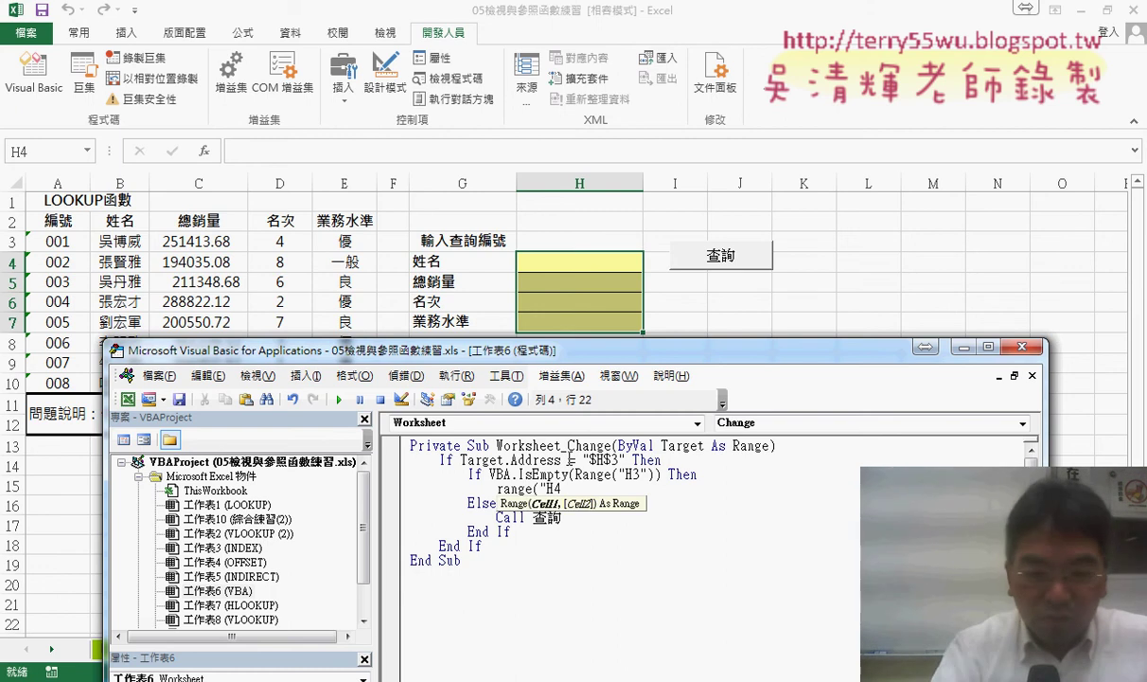
pyautogui.write('")=')
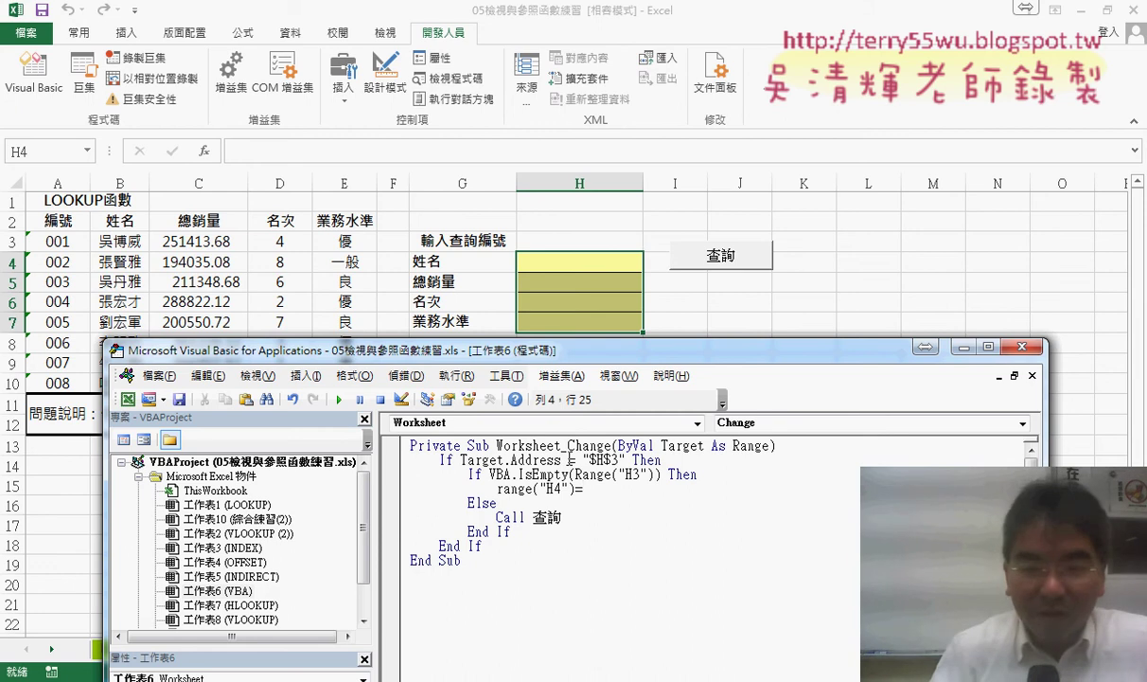
pyautogui.write('""')
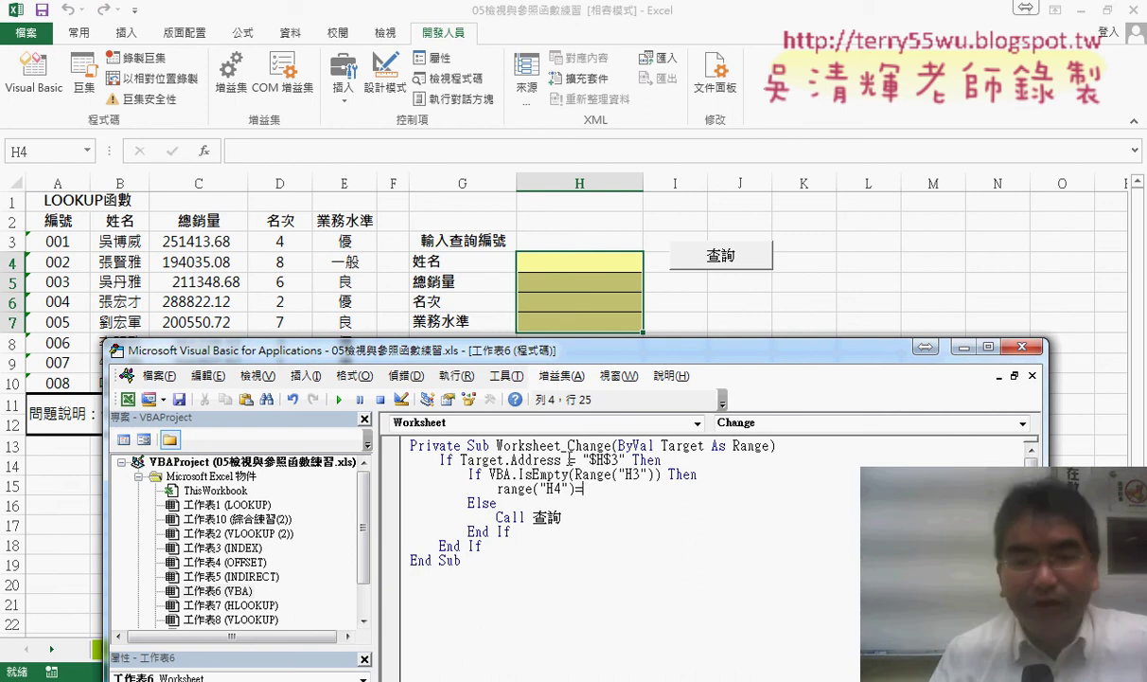
pyautogui.press('BackSpace')
pyautogui.press('Left')
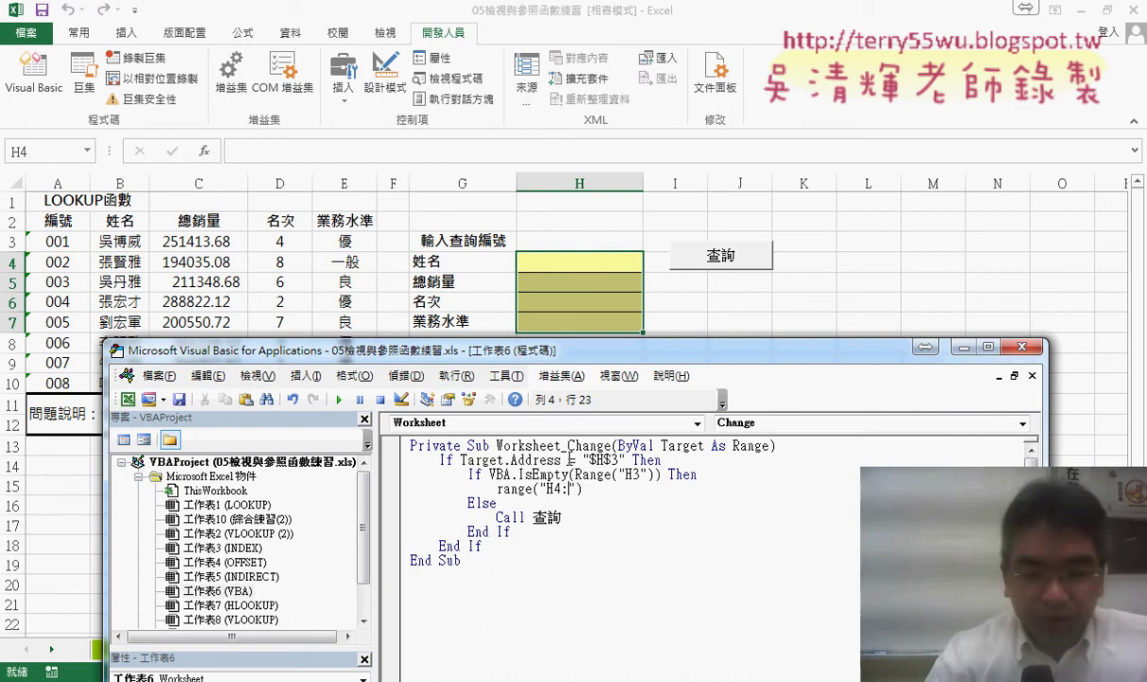
pyautogui.write('H7')
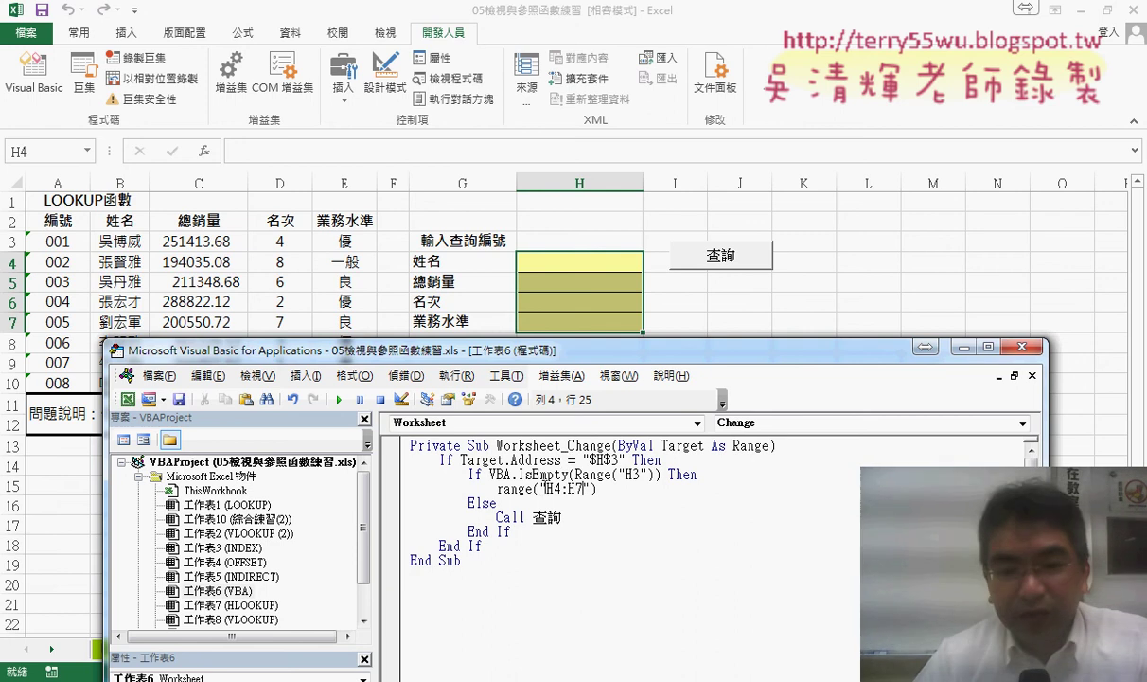
pyautogui.moveTo(541, 488); pyautogui.dragTo(579, 488)
pyautogui.click(611, 489)
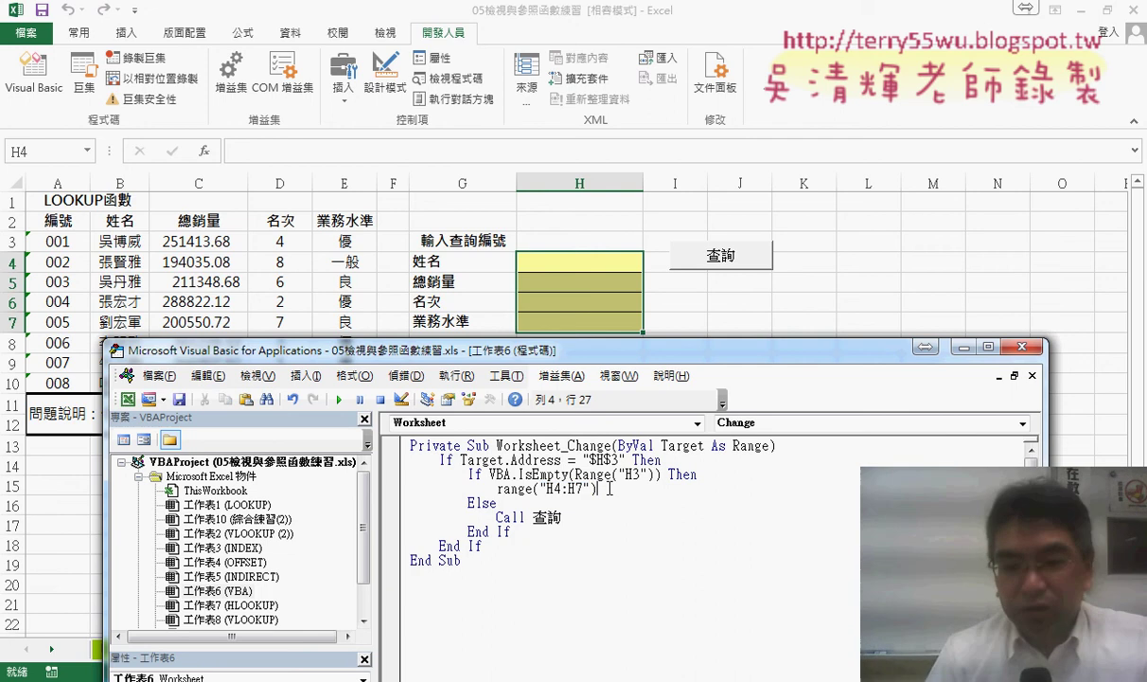
pyautogui.write('.')
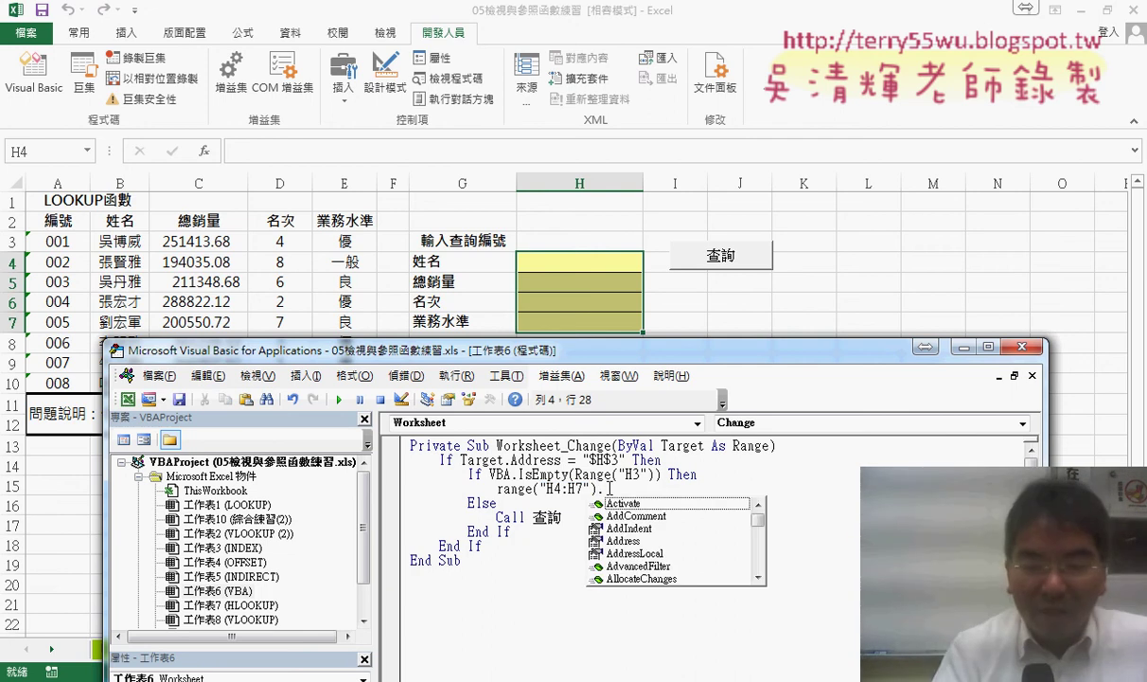
pyautogui.write('cl')
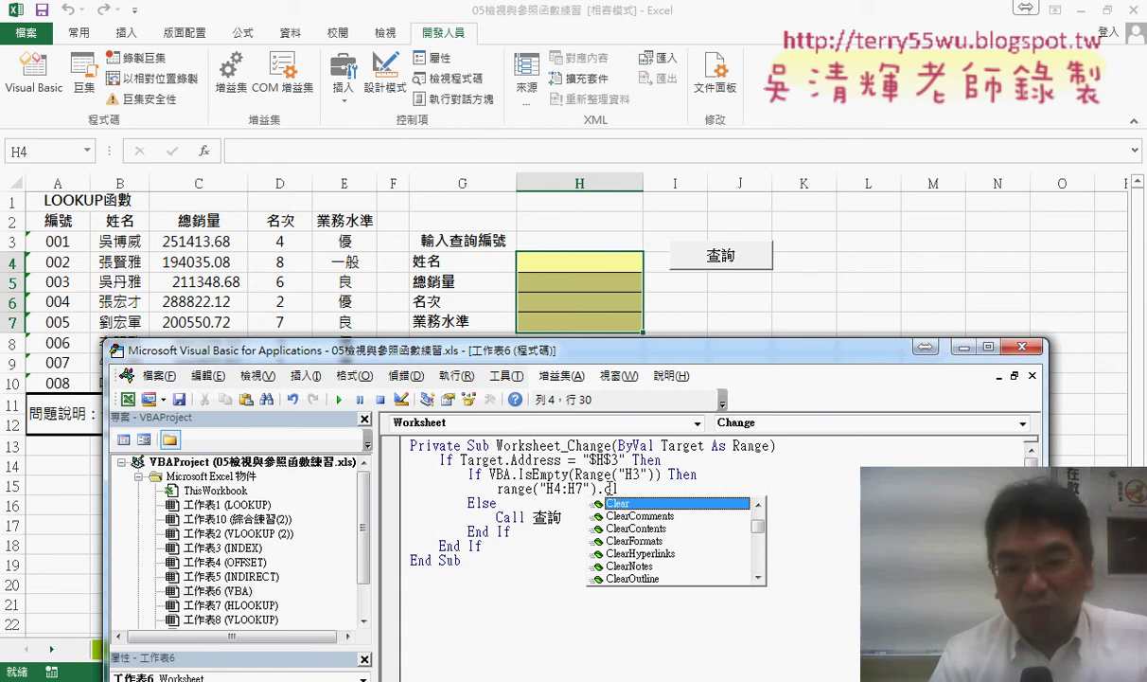
pyautogui.click(636, 528)
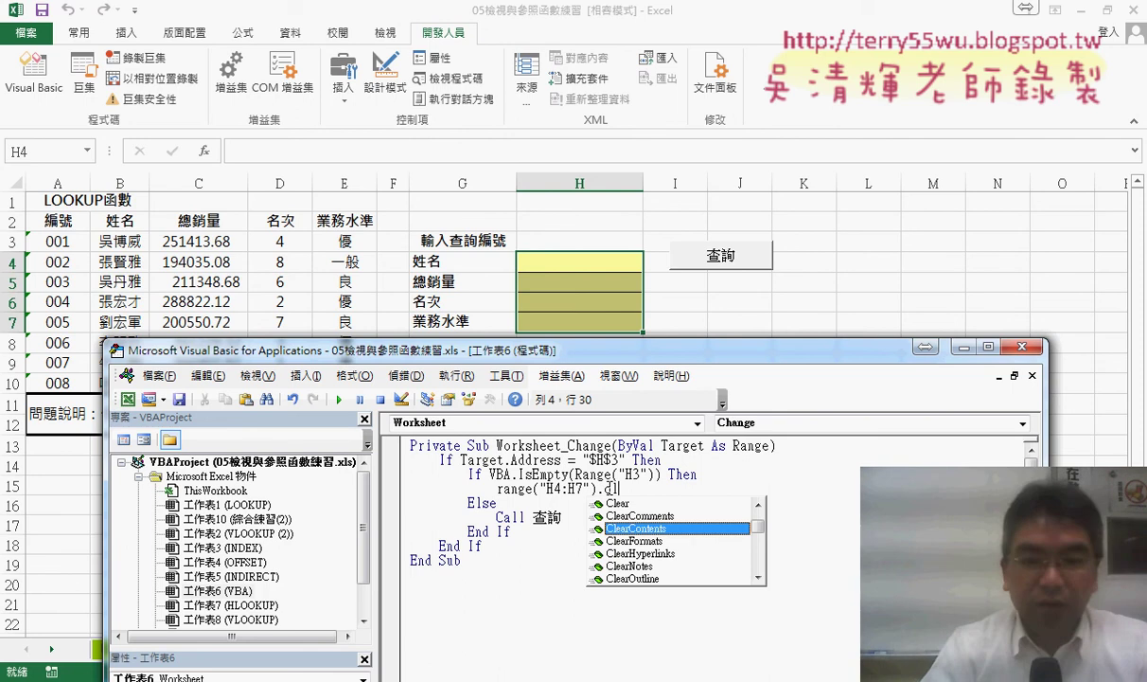
pyautogui.press('space')
pyautogui.click(654, 583)
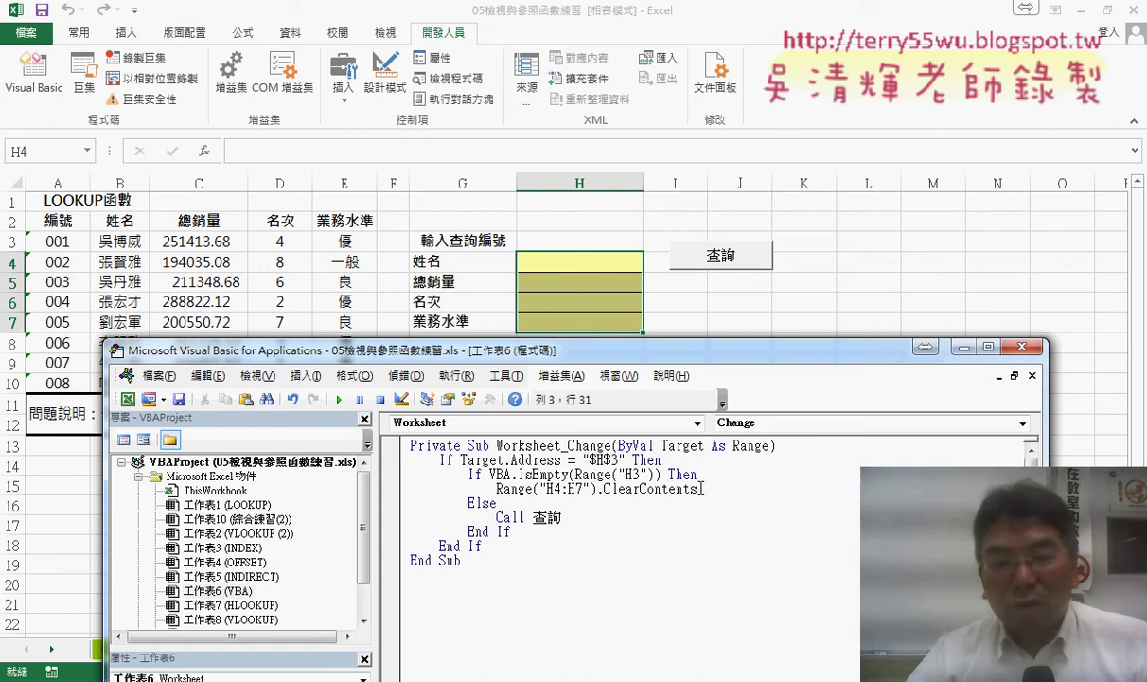
# Highlight the ClearContents and Call 查詢 lines to explain the If/Else logic
pyautogui.moveTo(698, 488); pyautogui.dragTo(495, 489)
pyautogui.moveTo(562, 517); pyautogui.dragTo(497, 517)
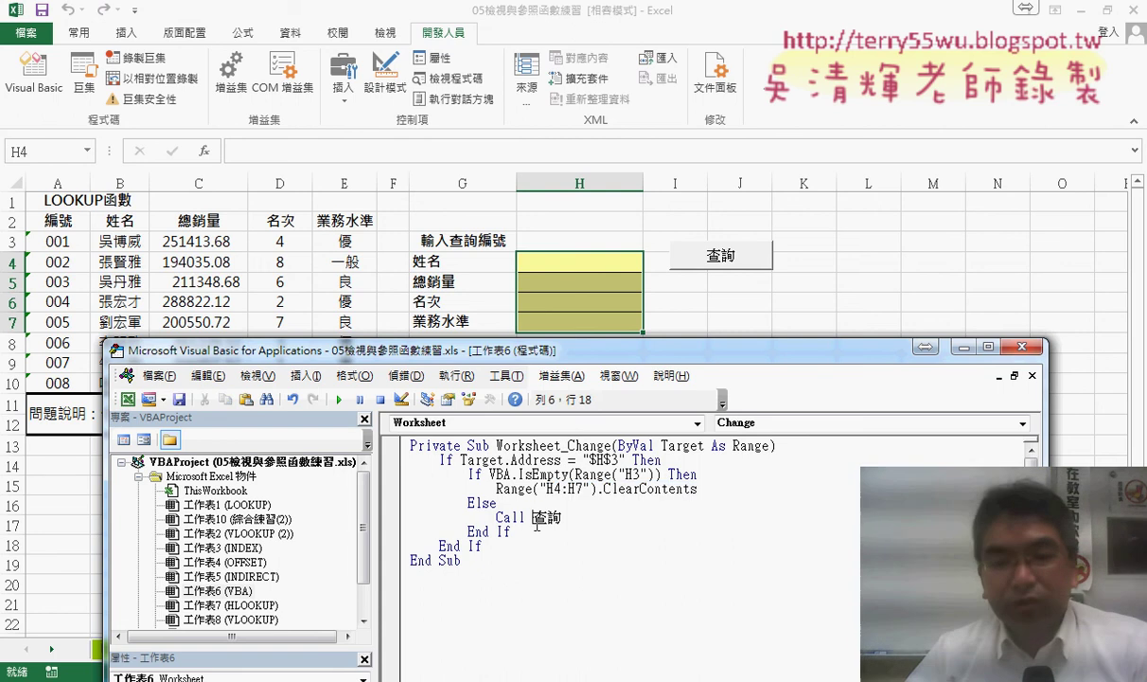
pyautogui.click(483, 546)
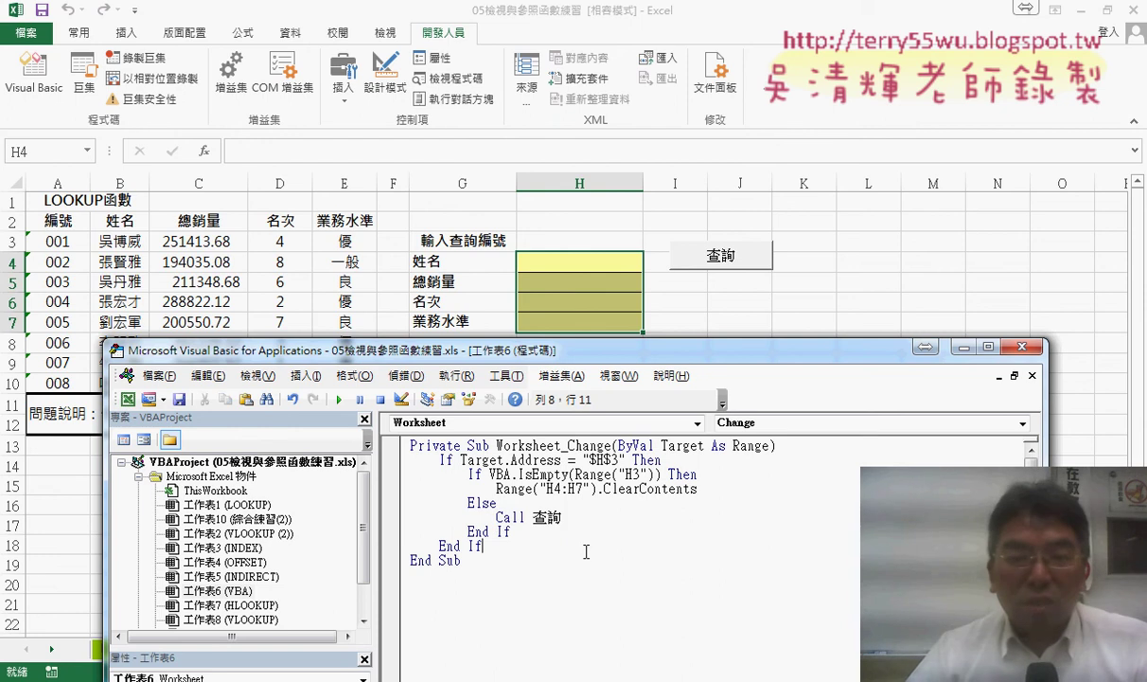
# Test the macro by entering 001, then 002 in H3, then emptying H3
pyautogui.click(582, 244)
pyautogui.write('00')
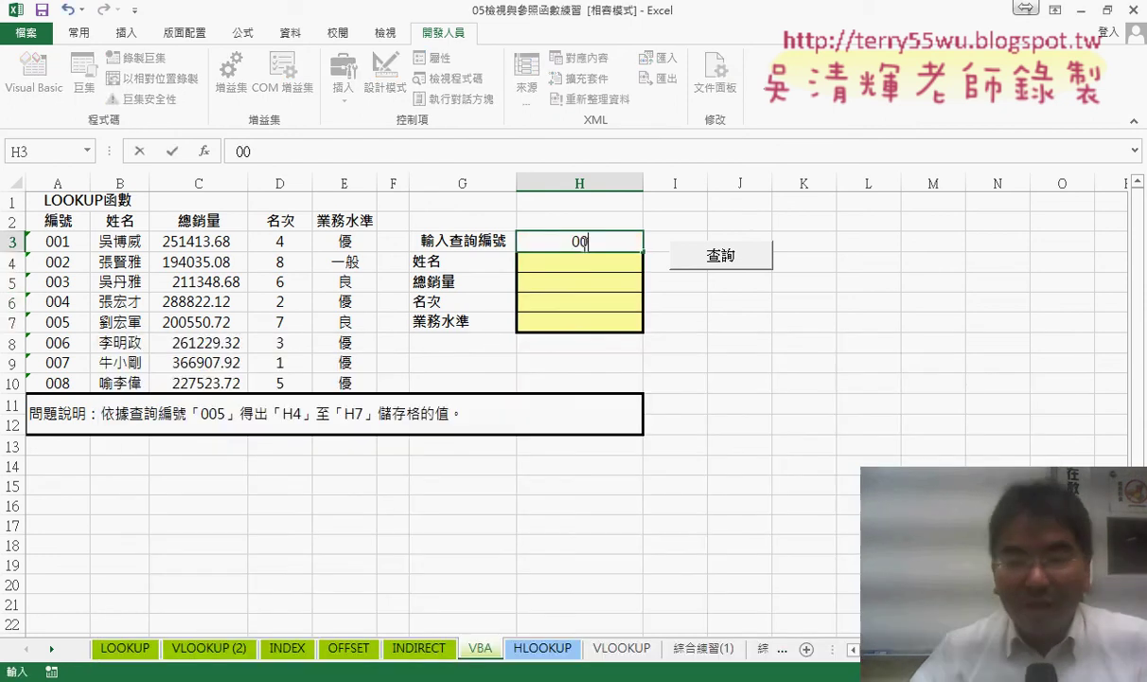
pyautogui.write('1')
pyautogui.press('Return')
pyautogui.click(580, 244)
pyautogui.doubleClick(587, 243)
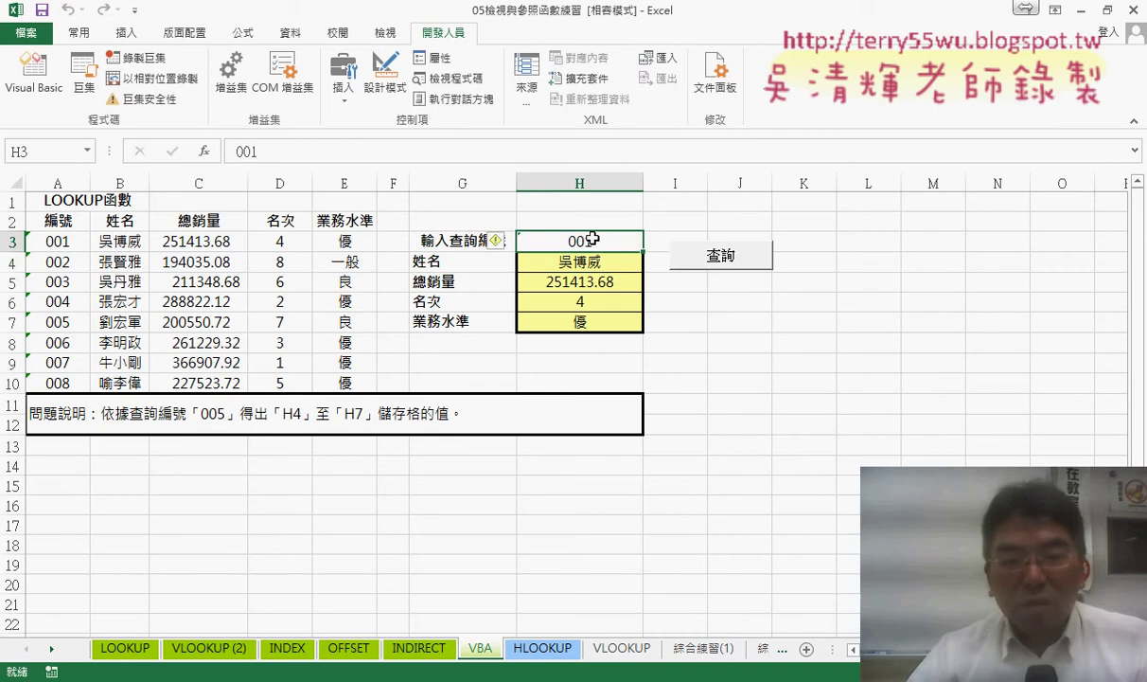
pyautogui.press('BackSpace')
pyautogui.write('2')
pyautogui.hotkey('ctrl', 'Return')
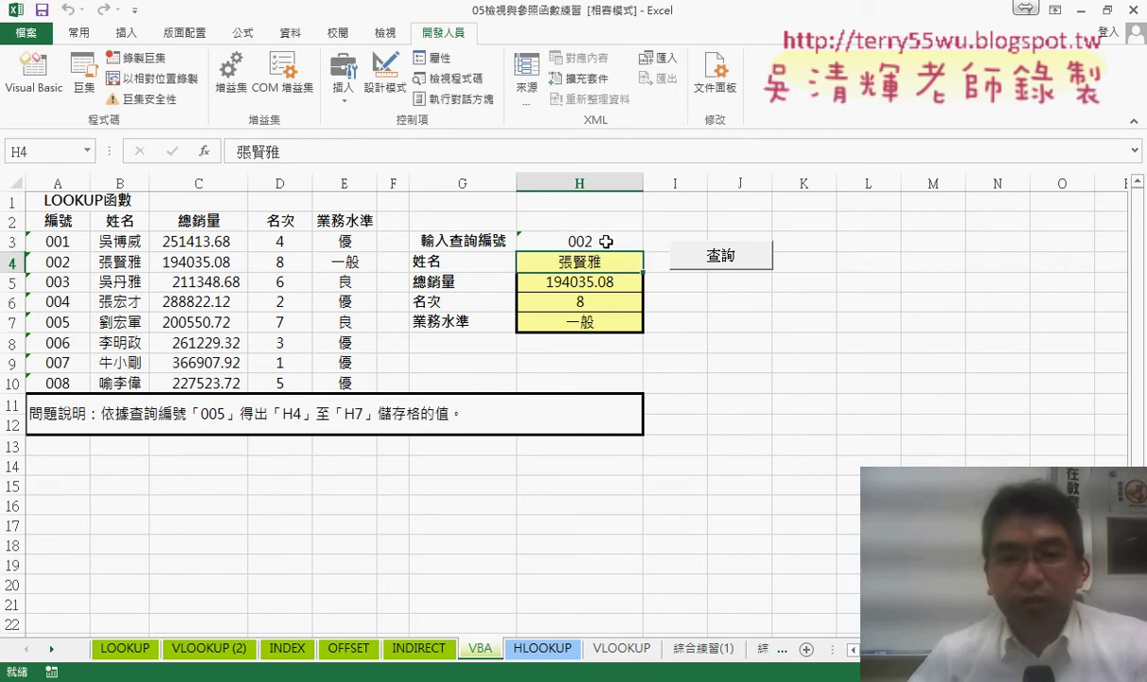
pyautogui.press('Delete')
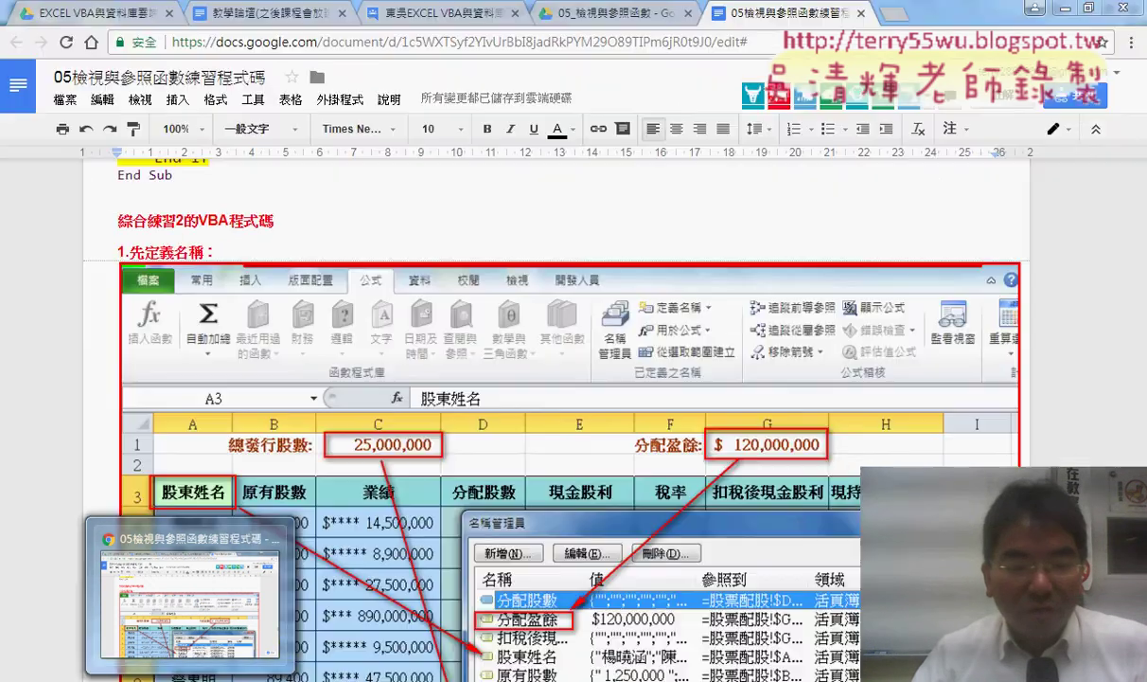
# Select the whole Worksheet_Change procedure in the VBA editor to copy it
pyautogui.moveTo(246, 676)
pyautogui.click(340, 587)
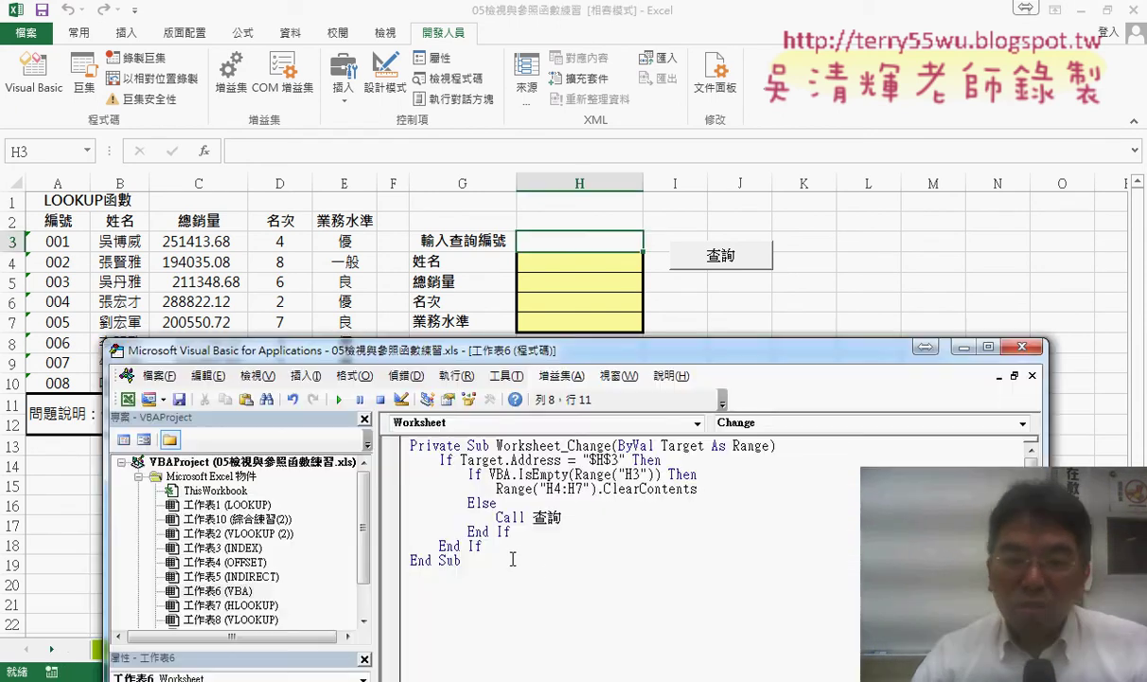
pyautogui.click(624, 572)
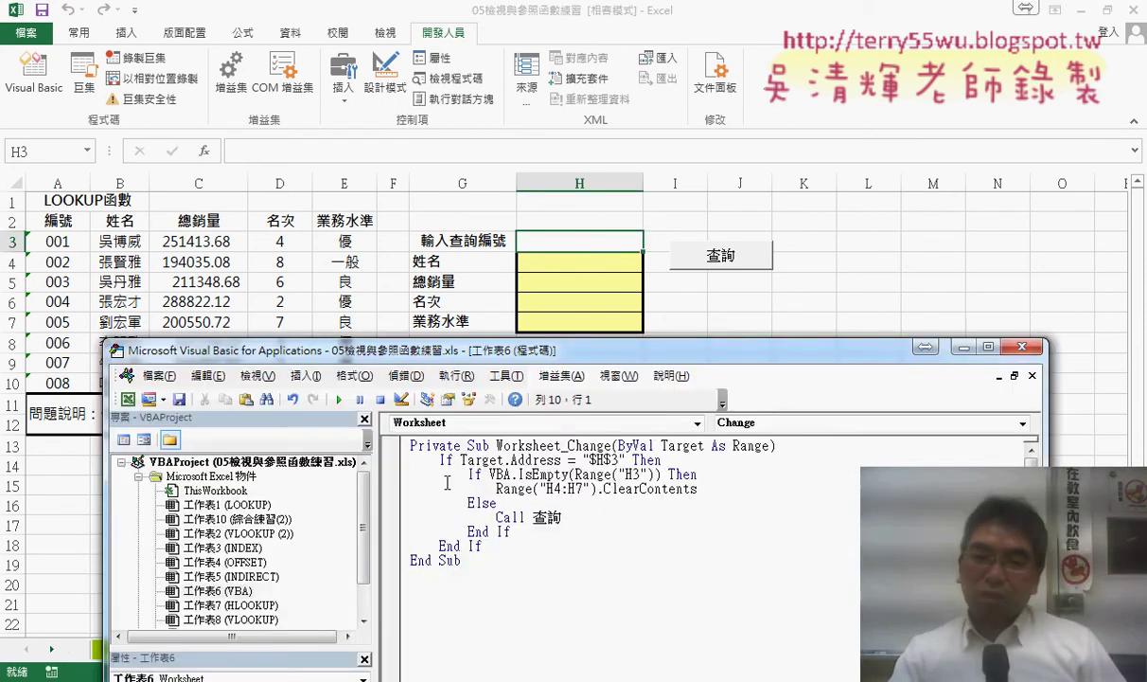
pyautogui.click(484, 474)
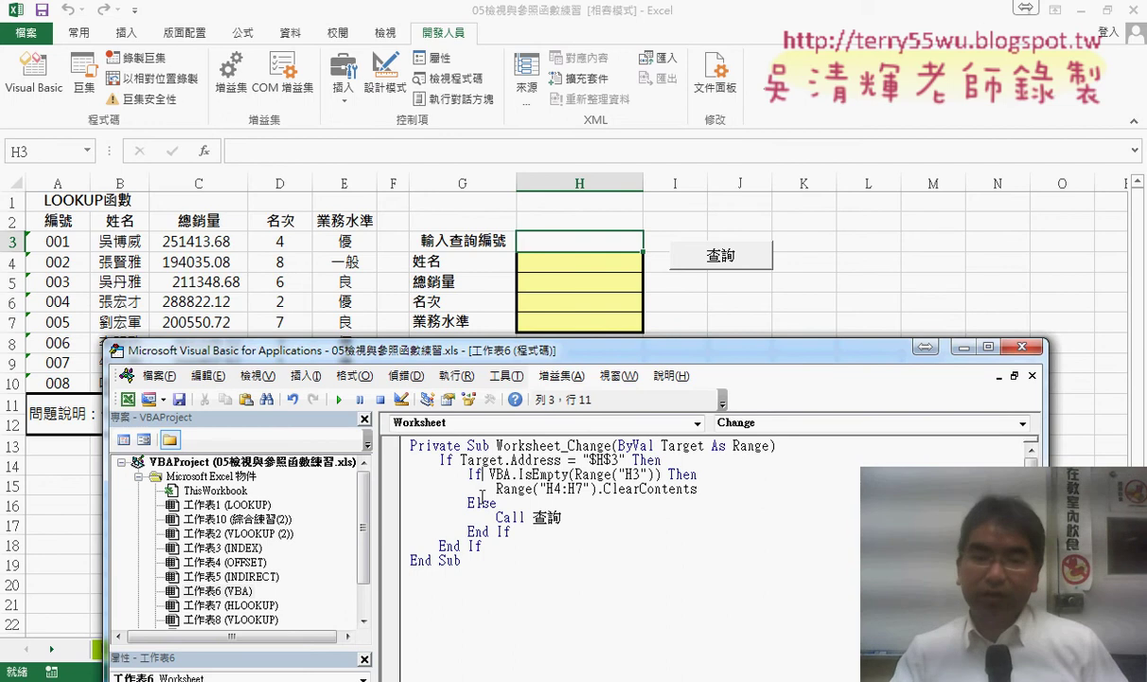
pyautogui.moveTo(493, 547); pyautogui.dragTo(410, 460)
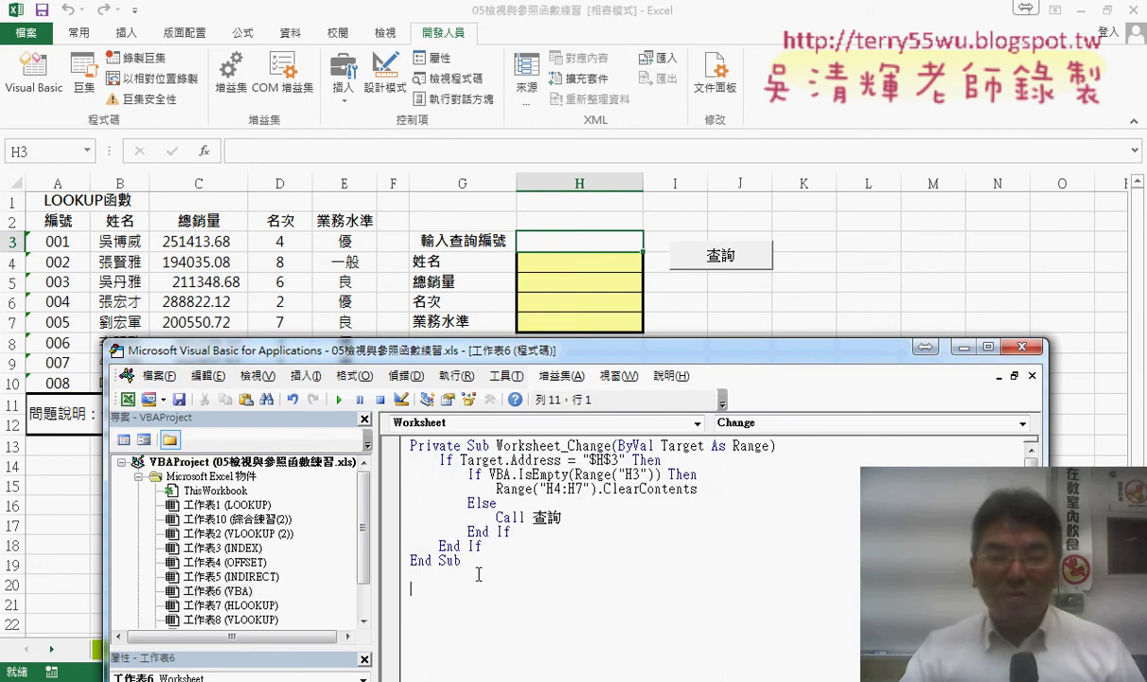
pyautogui.moveTo(463, 561); pyautogui.dragTo(402, 442)
pyautogui.hotkey('ctrl', 'c')
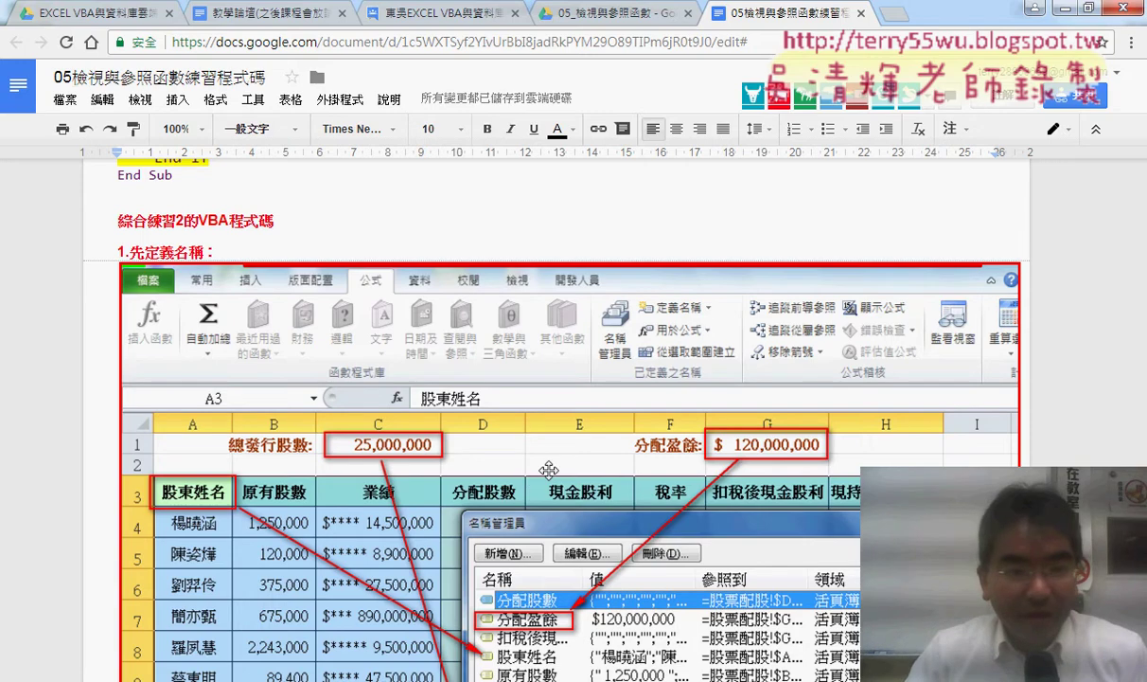
# Paste the procedure into the Google Docs notes two lines below the existing End Sub
pyautogui.scroll(5, 533, 482)
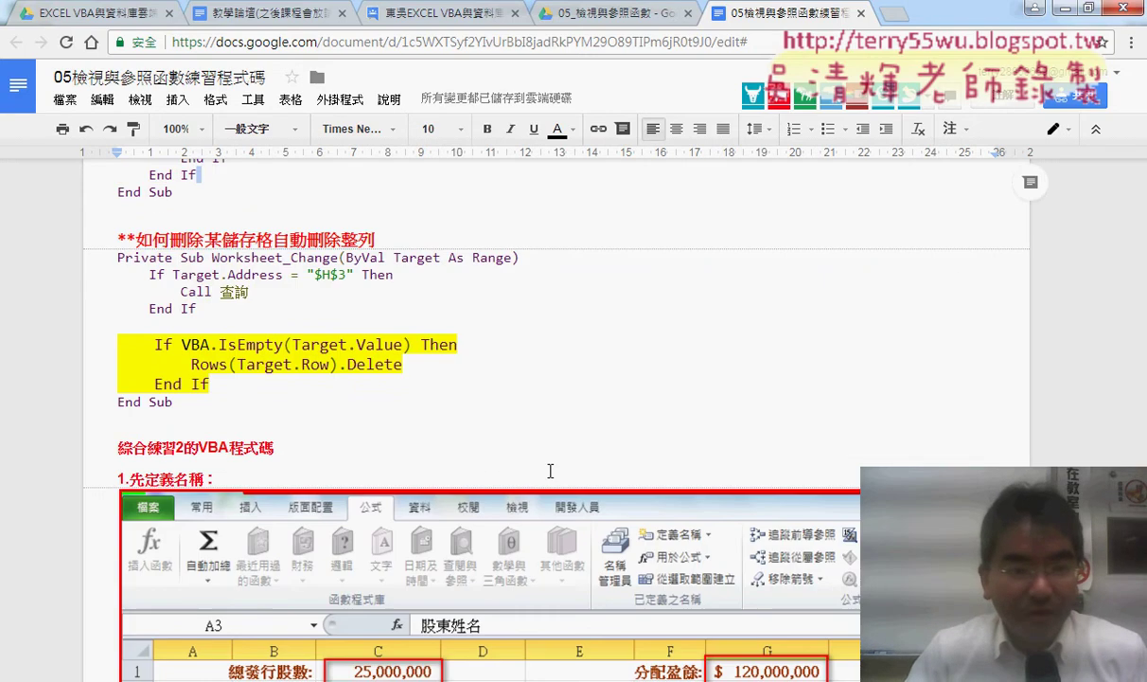
pyautogui.scroll(1, 550, 471)
pyautogui.scroll(1, 550, 471)
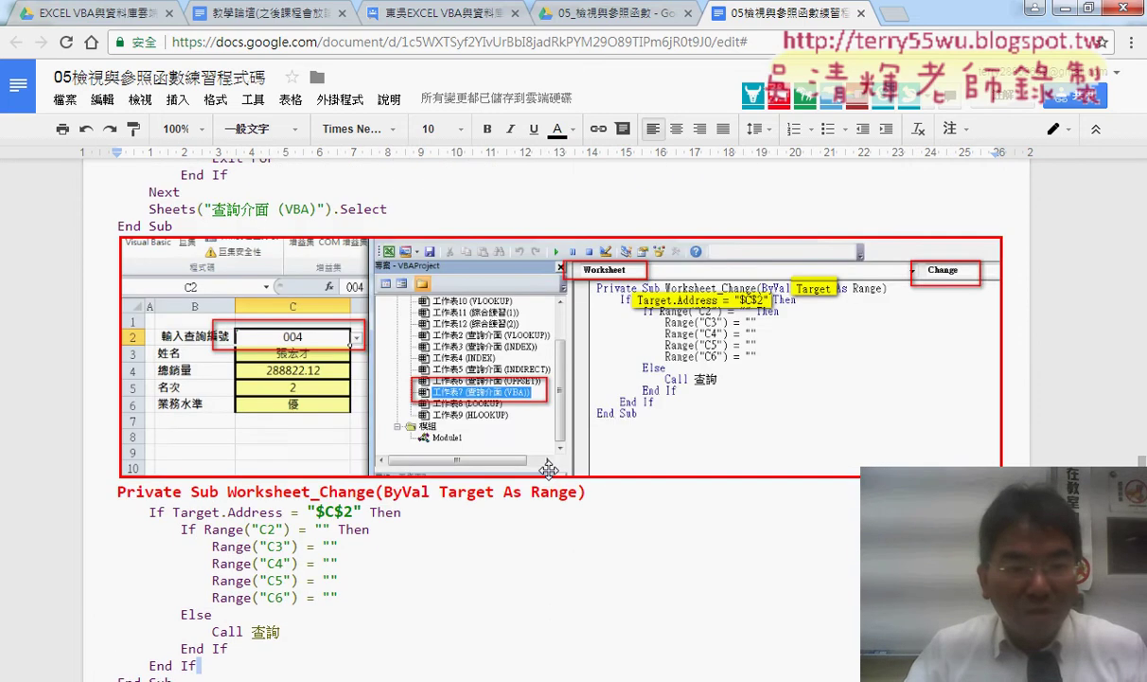
pyautogui.scroll(4, 550, 470)
pyautogui.scroll(1, 550, 470)
pyautogui.scroll(4, 550, 471)
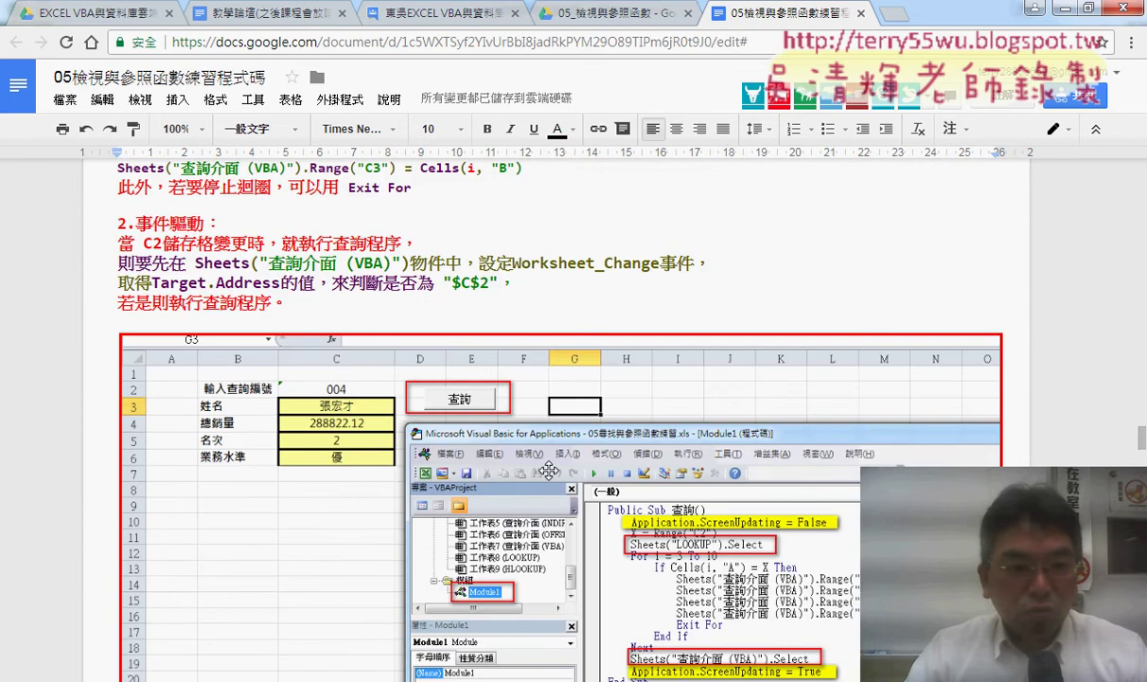
pyautogui.scroll(2, 550, 470)
pyautogui.scroll(2, 550, 470)
pyautogui.scroll(1, 550, 471)
pyautogui.scroll(1, 550, 471)
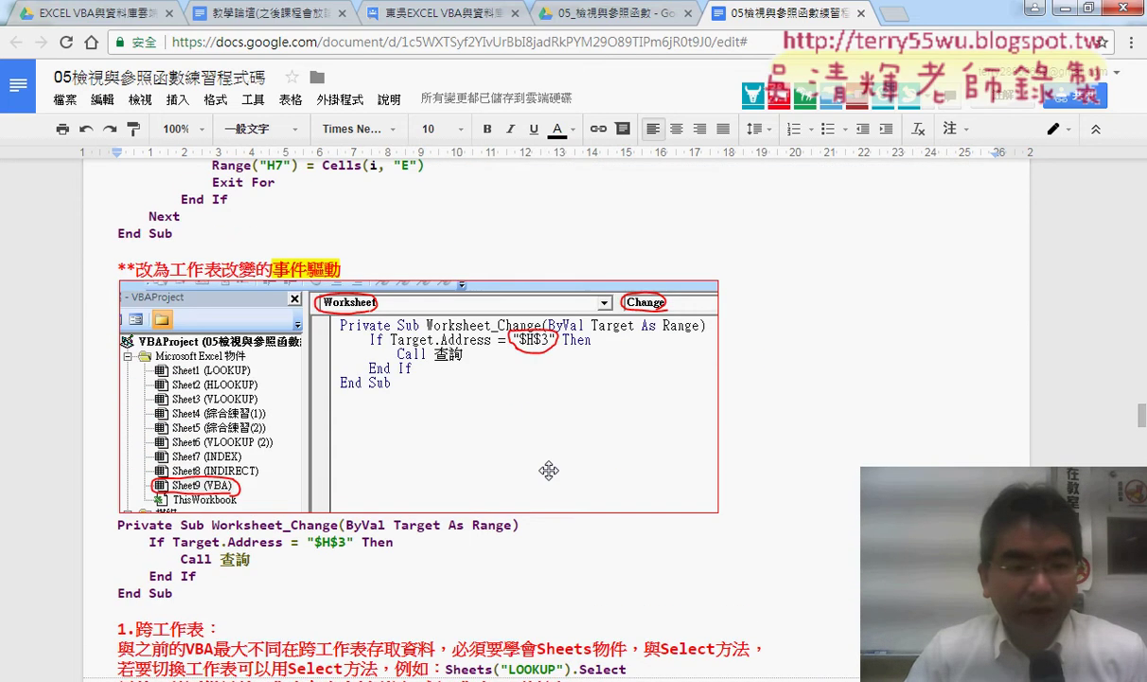
pyautogui.scroll(-2, 550, 470)
pyautogui.click(177, 515)
pyautogui.press('Return')
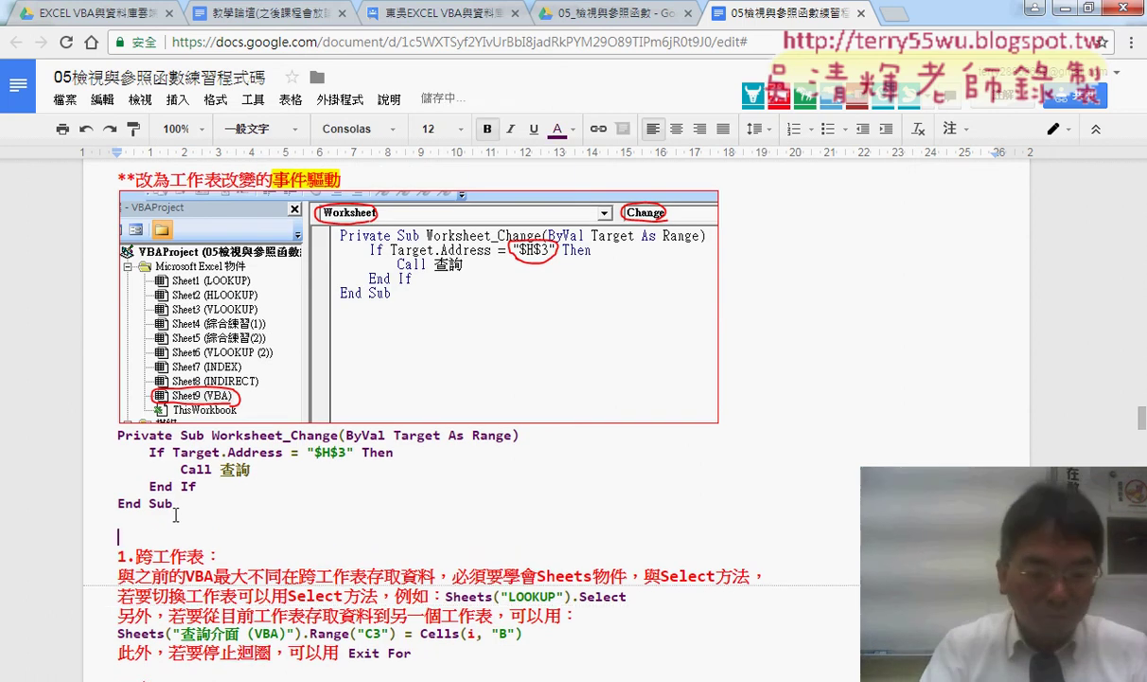
pyautogui.press('Return')
pyautogui.hotkey('ctrl', 'v')
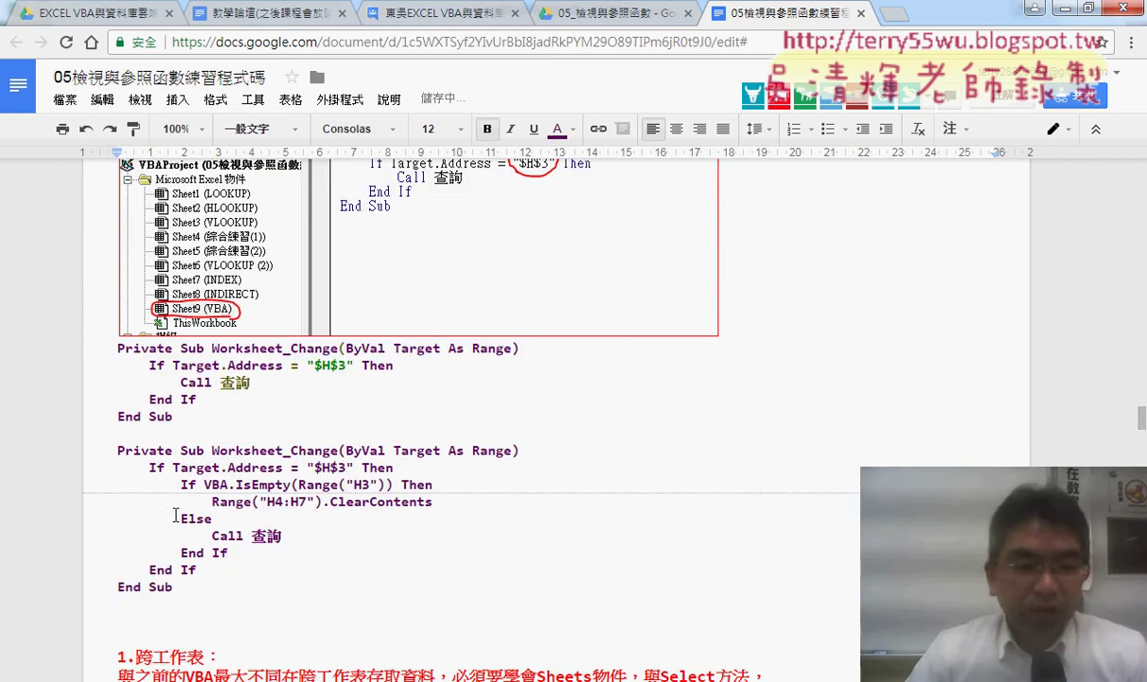
# Format the pasted code with the Code Pretty add-on, mark it with **, and return to Excel
pyautogui.moveTo(173, 587)
pyautogui.mouseDown()
pyautogui.moveTo(96, 514)
pyautogui.moveTo(94, 452)
pyautogui.mouseUp()
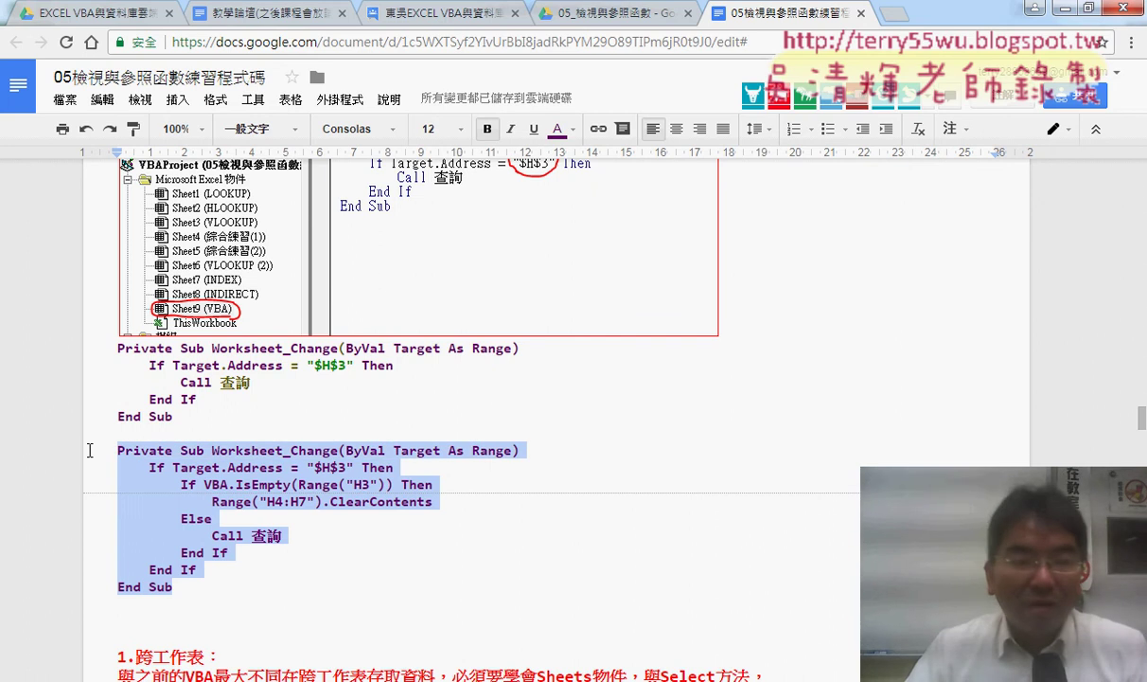
pyautogui.click(340, 99)
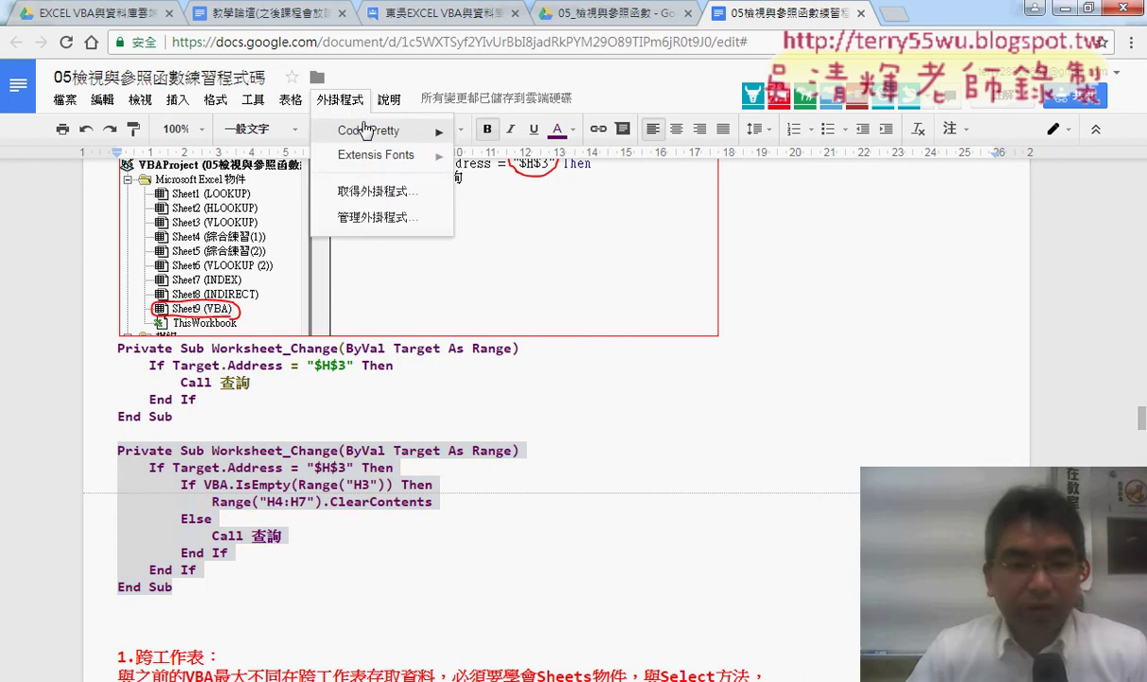
pyautogui.moveTo(372, 128)
pyautogui.click(464, 128)
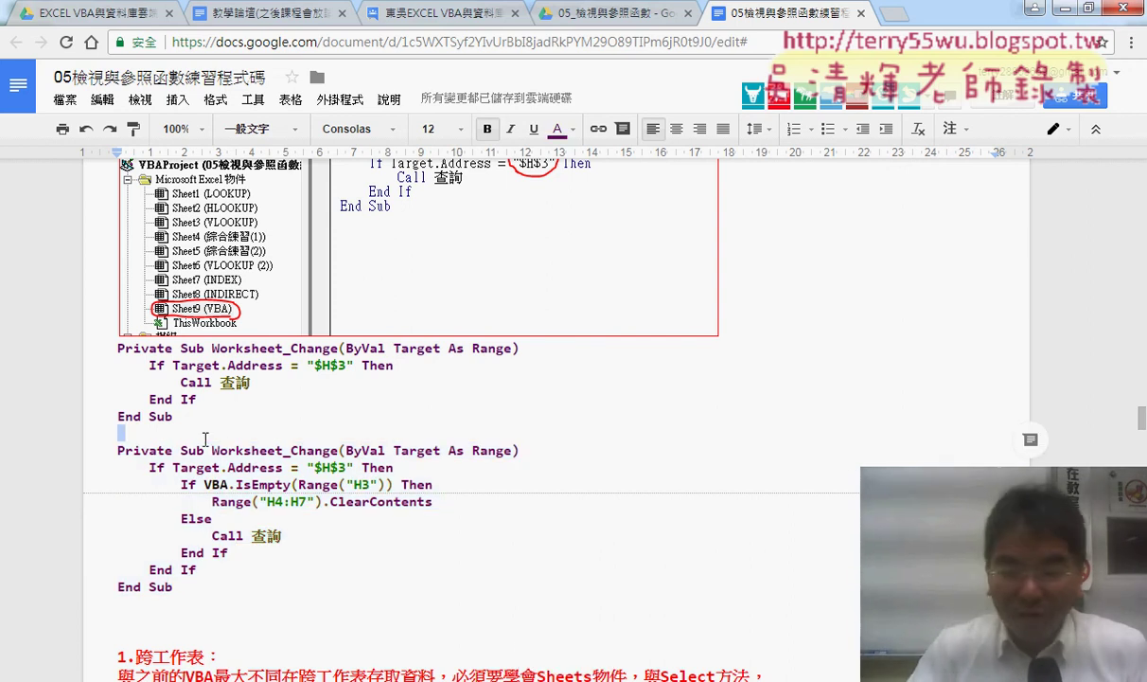
pyautogui.write('**')
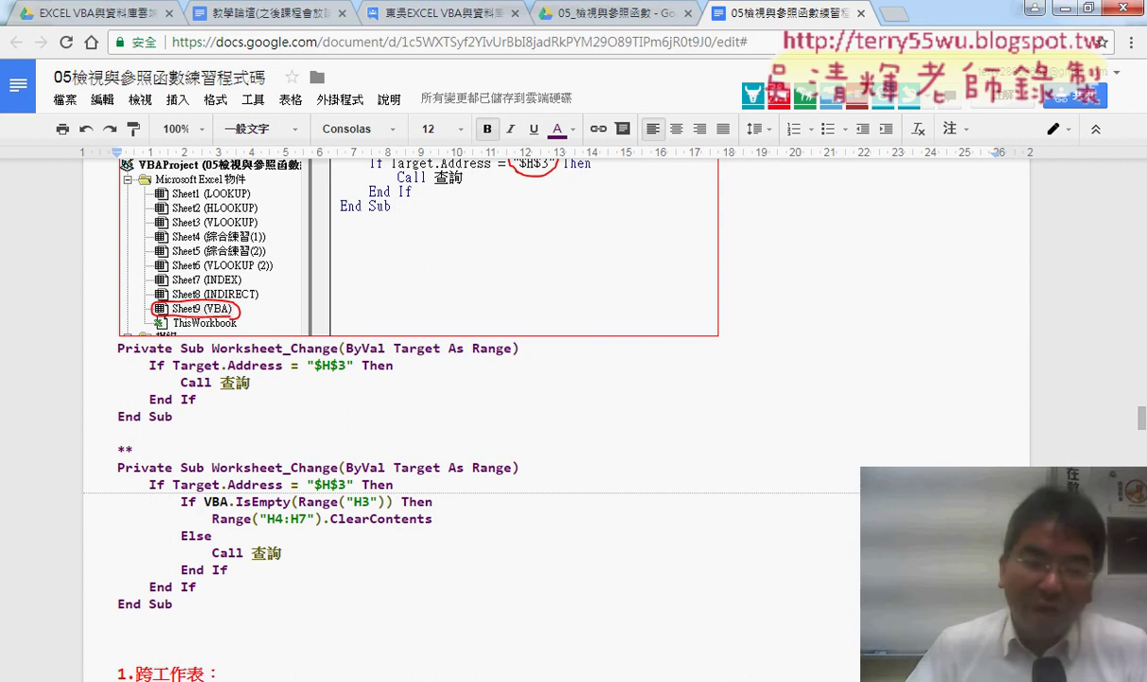
pyautogui.hotkey('alt', 'Tab')
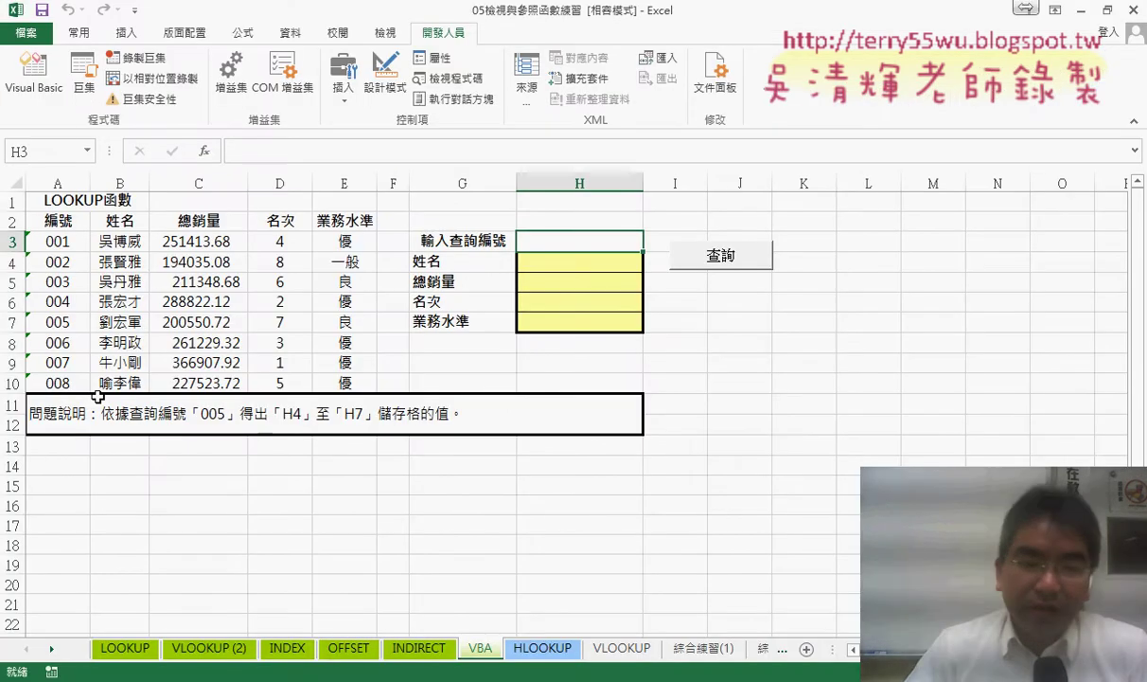
# Delete rows 11 and 12 and select the data in row 10
pyautogui.click(13, 406)
pyautogui.rightClick(114, 426)
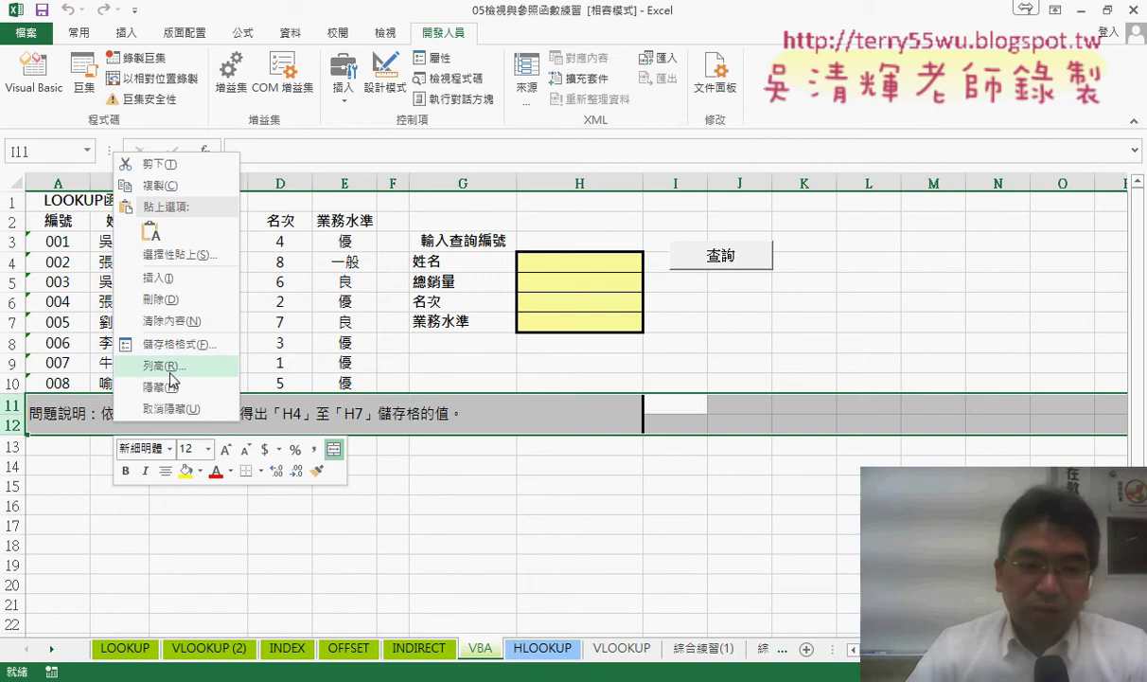
pyautogui.click(160, 299)
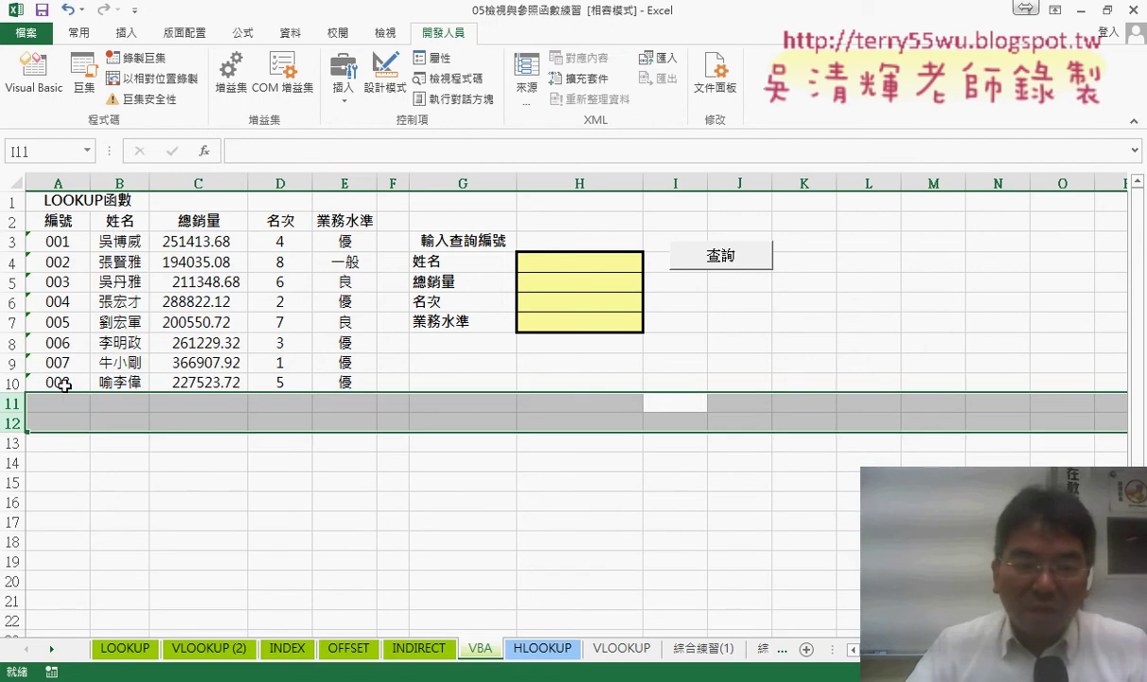
pyautogui.moveTo(63, 386); pyautogui.dragTo(336, 382)
pyautogui.click(188, 385)
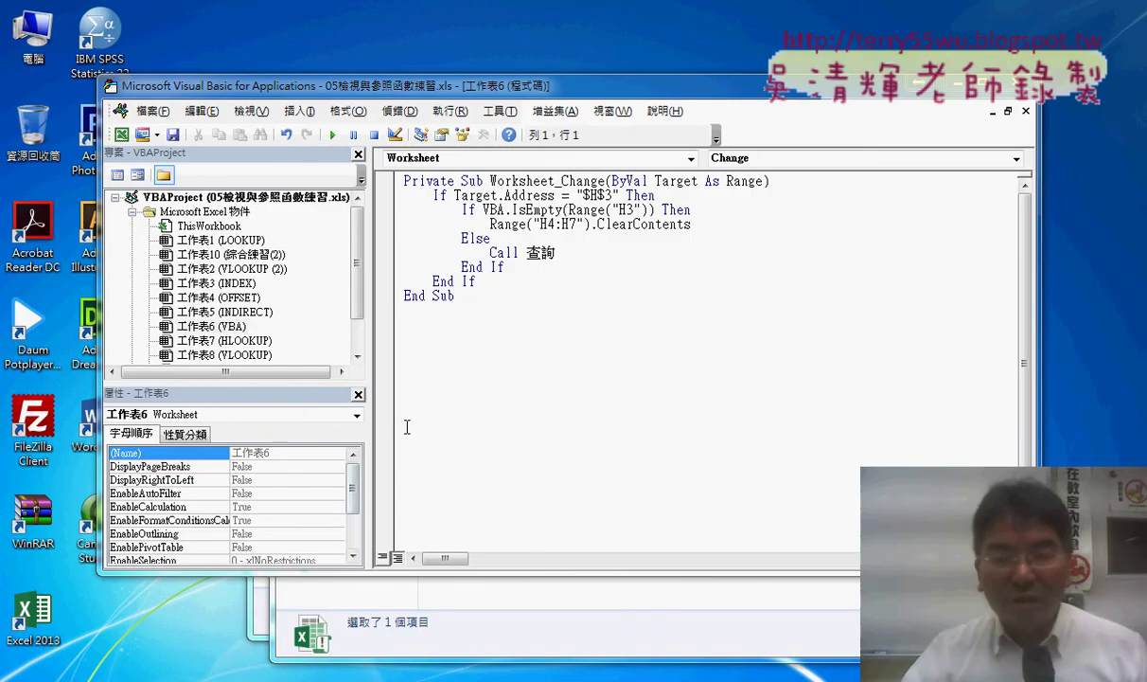
# Empty B10 as a test, undo it, and minimize Excel to show the VBA editor
pyautogui.click(119, 568)
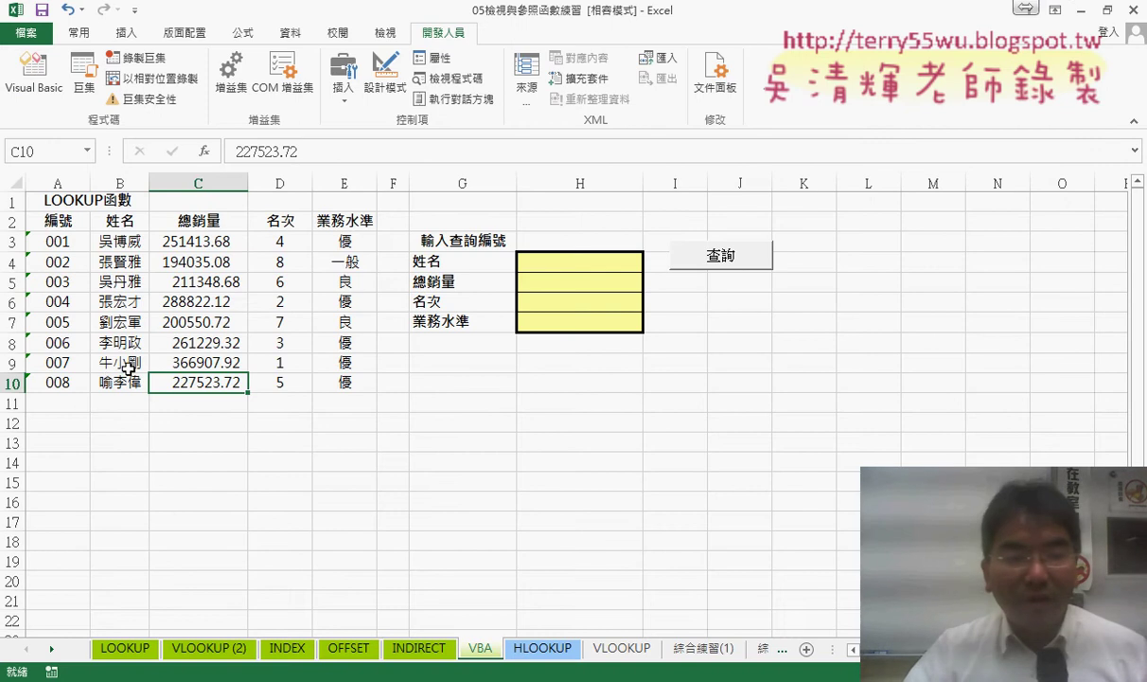
pyautogui.click(123, 382)
pyautogui.press('Delete')
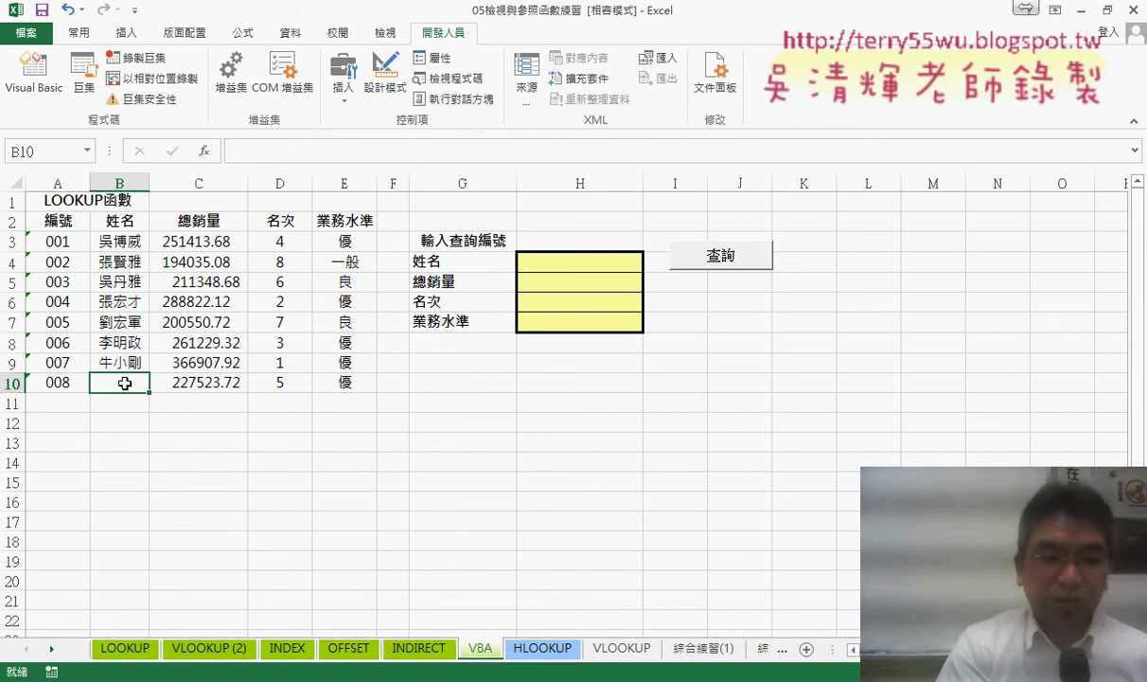
pyautogui.hotkey('ctrl', 'z')
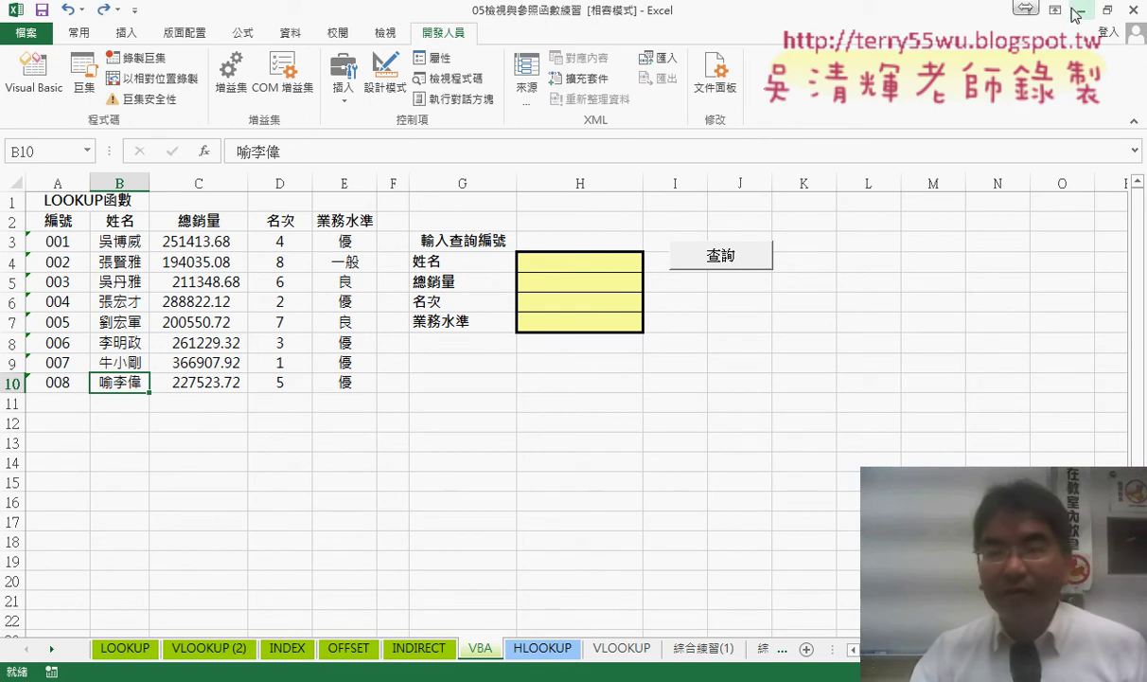
pyautogui.click(1079, 11)
pyautogui.click(497, 280)
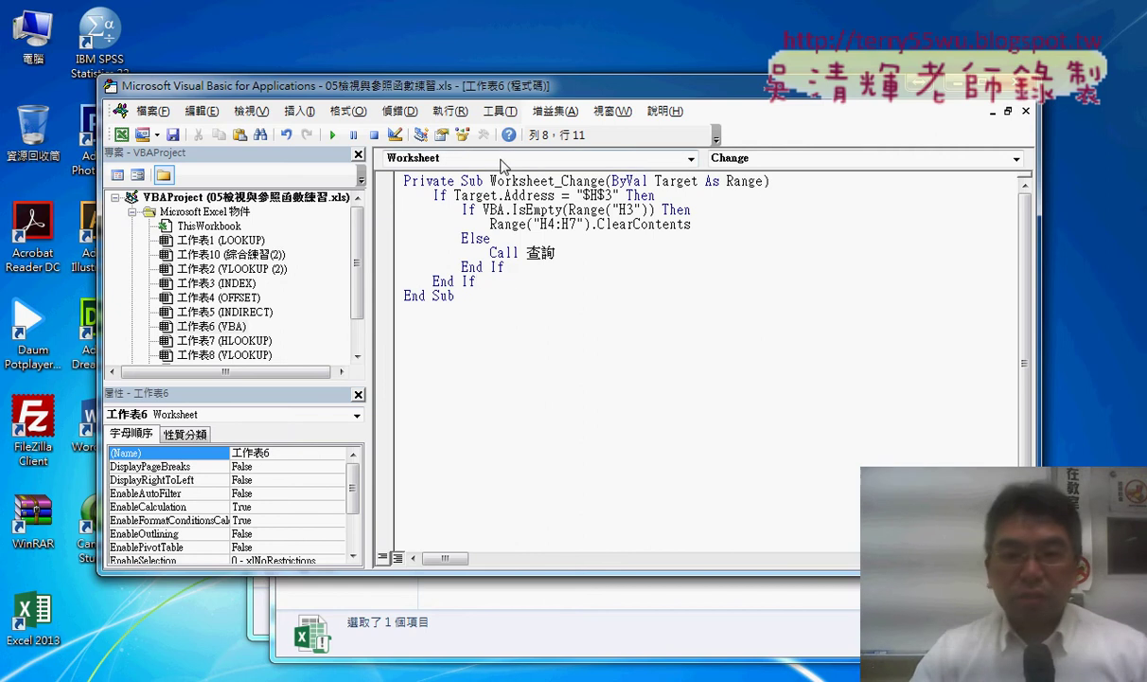
# Below the outer End If, add the line If VBA.IsEmpty(Target.Value) Then
pyautogui.press('Return')
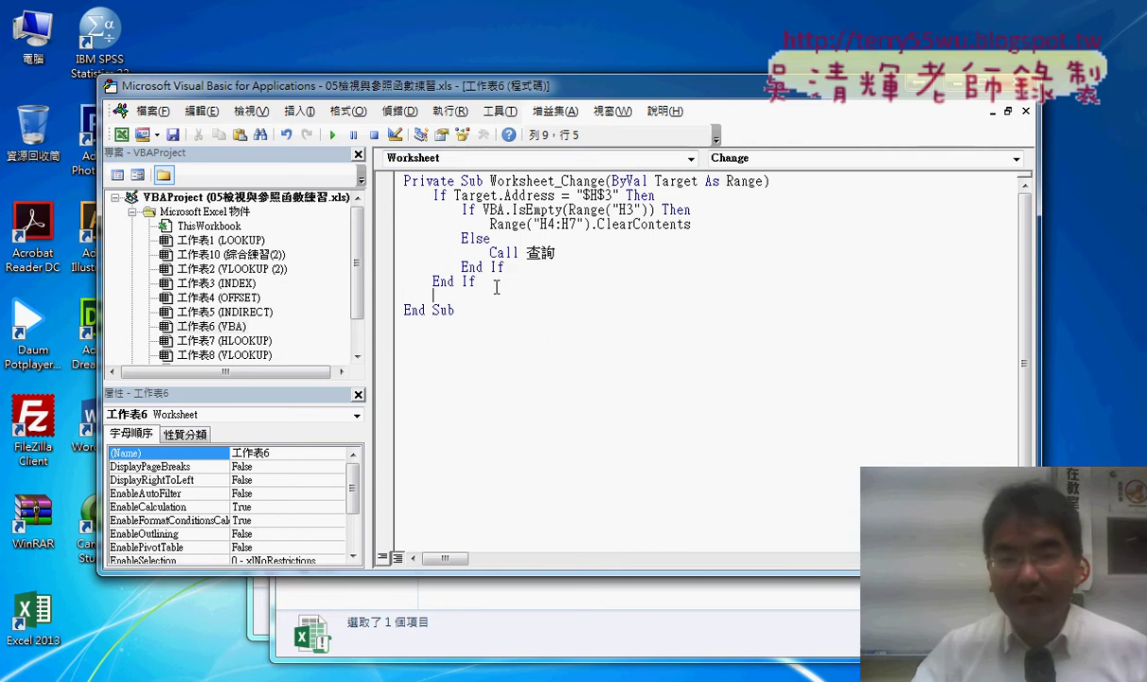
pyautogui.press('Return')
pyautogui.press('Up')
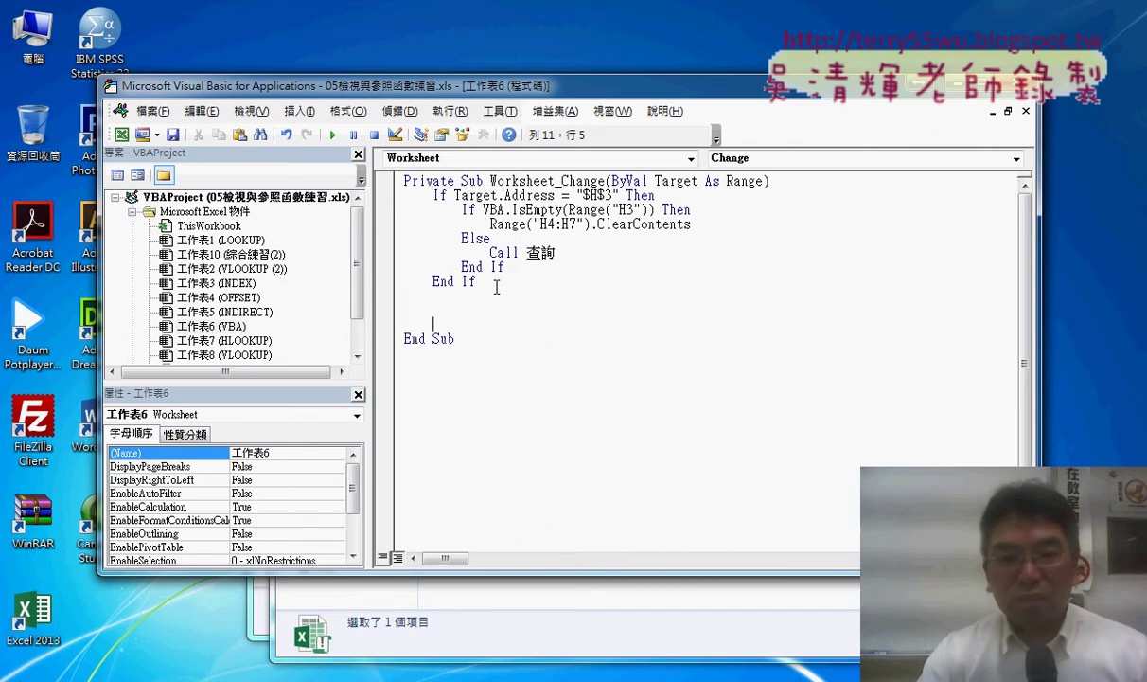
pyautogui.press('Return')
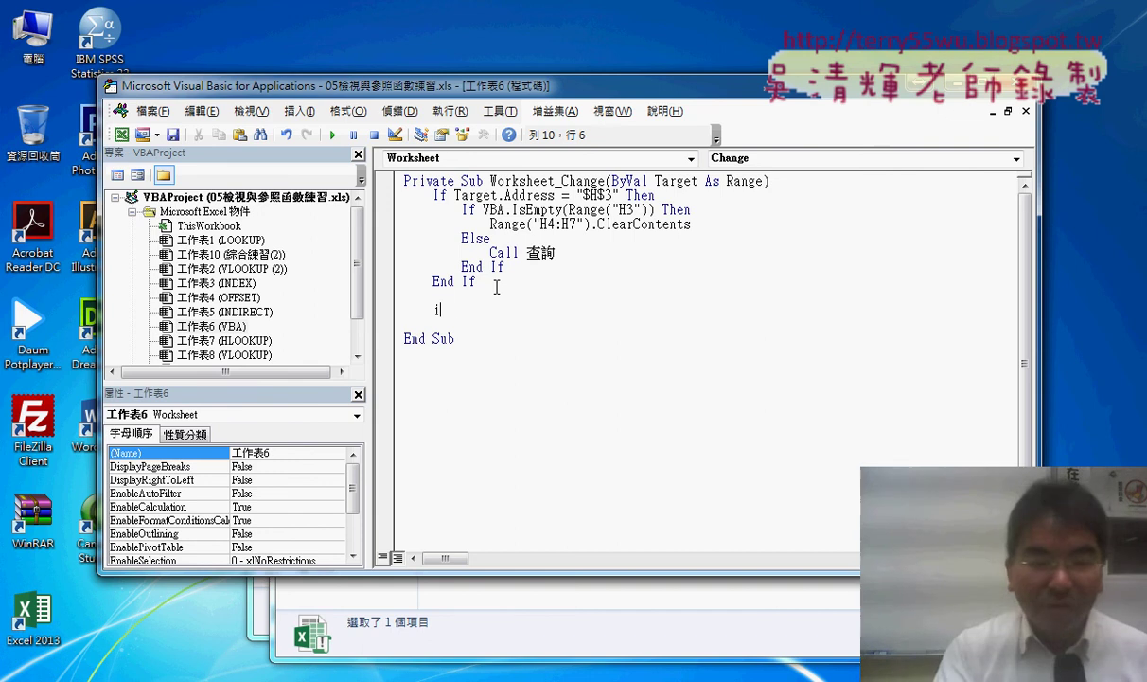
pyautogui.write('if ')
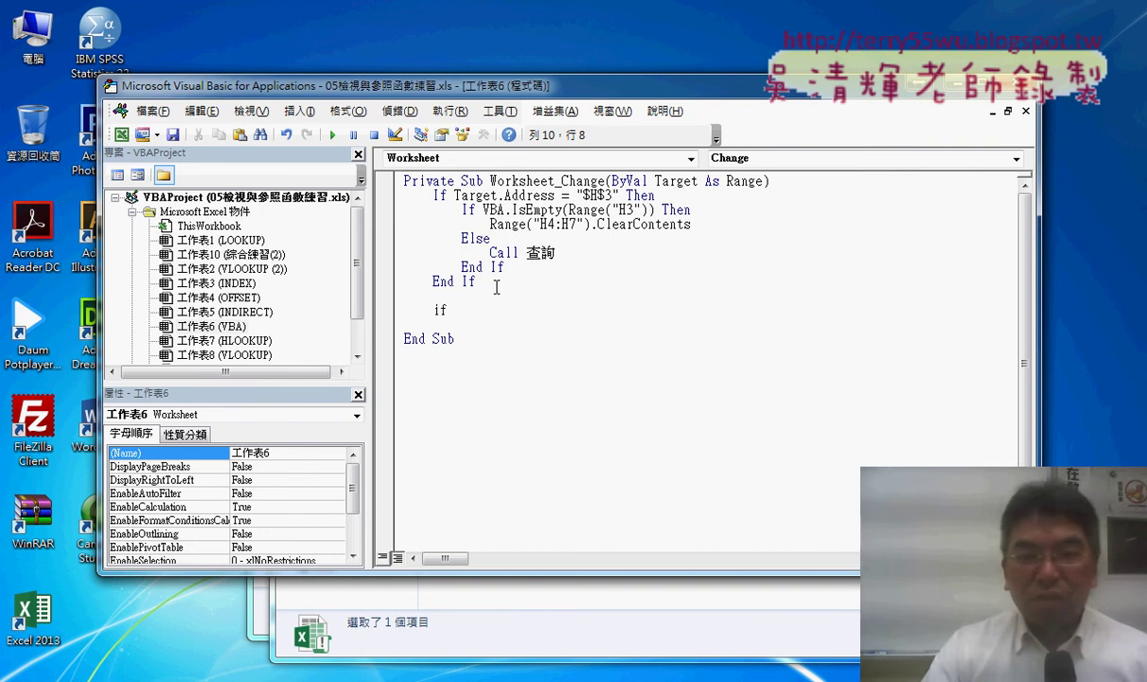
pyautogui.write('vba')
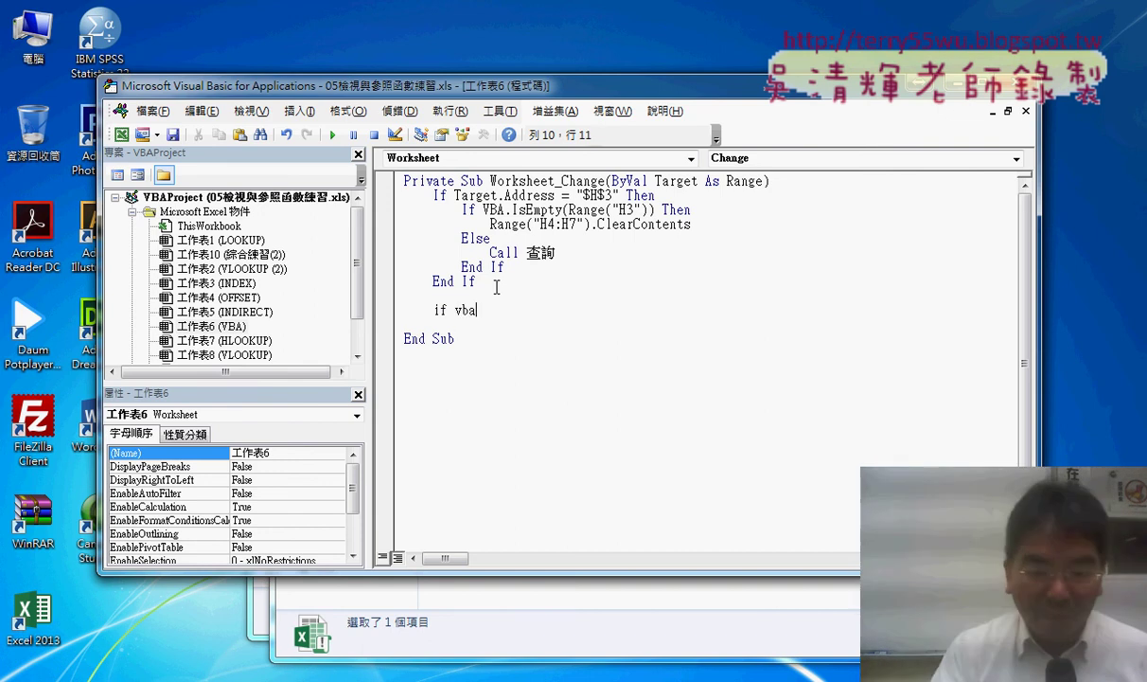
pyautogui.write('.i')
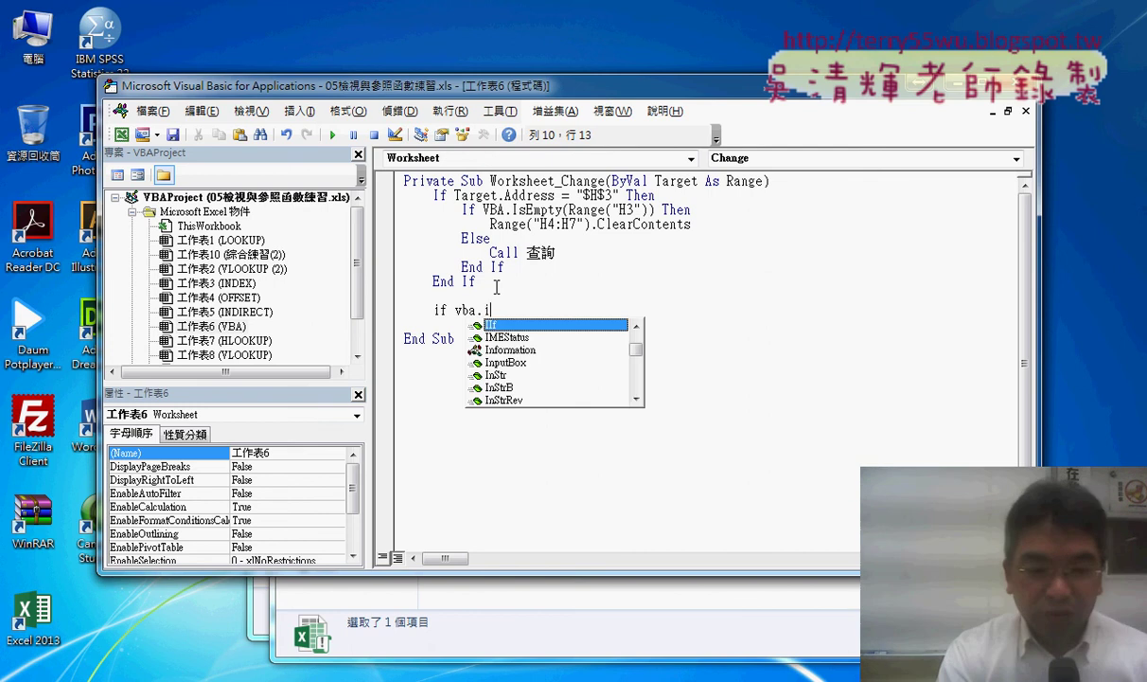
pyautogui.write('s')
pyautogui.press('Down')
pyautogui.press('Down')
pyautogui.press('Tab')
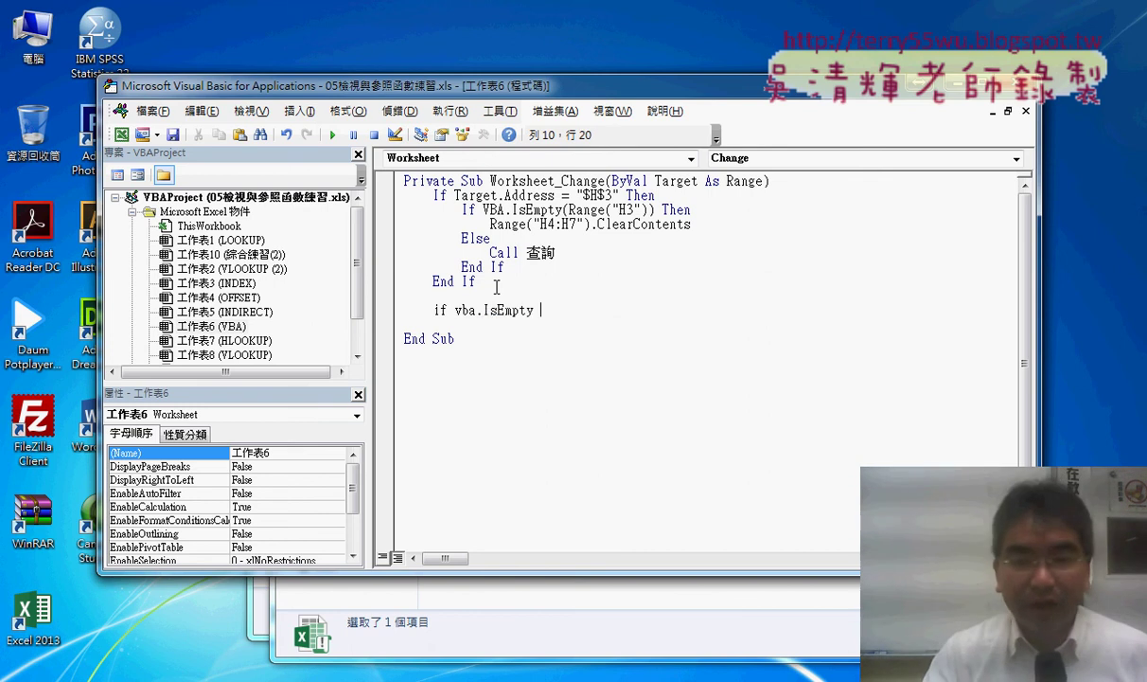
pyautogui.write('(target')
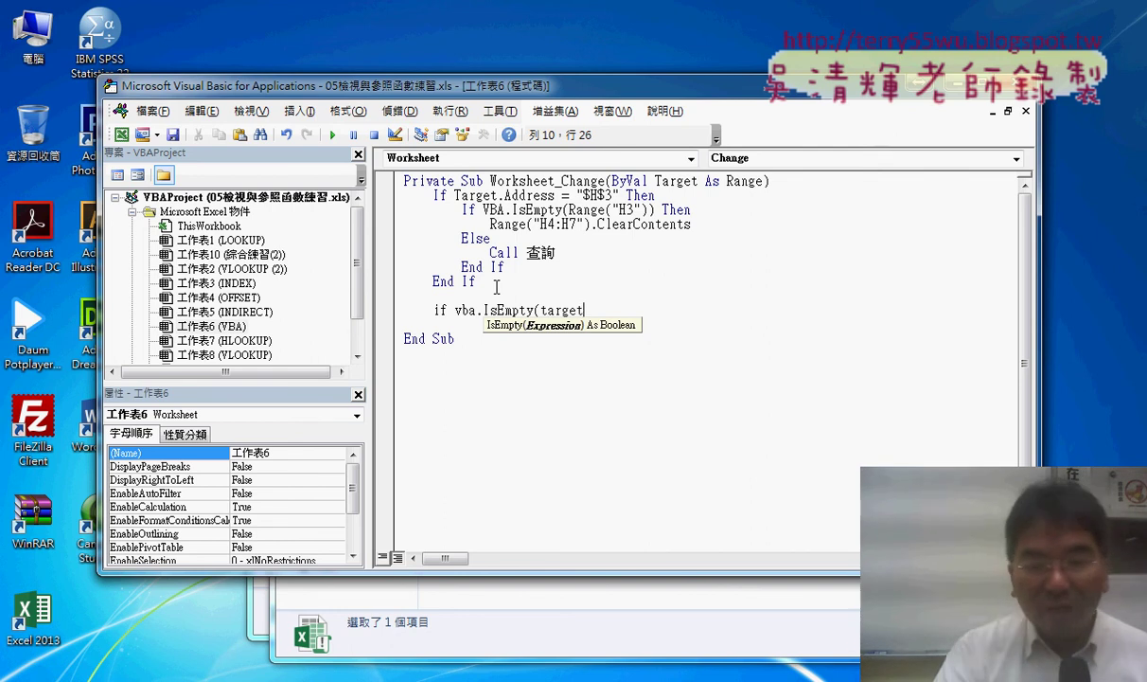
pyautogui.write('.')
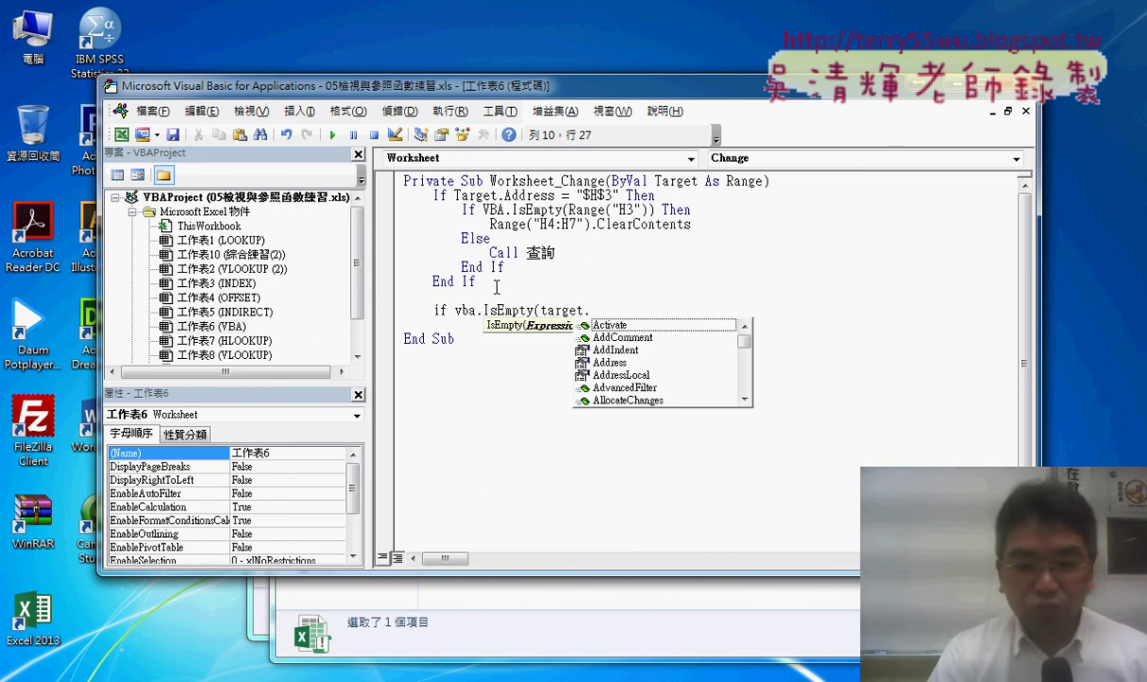
pyautogui.write('v')
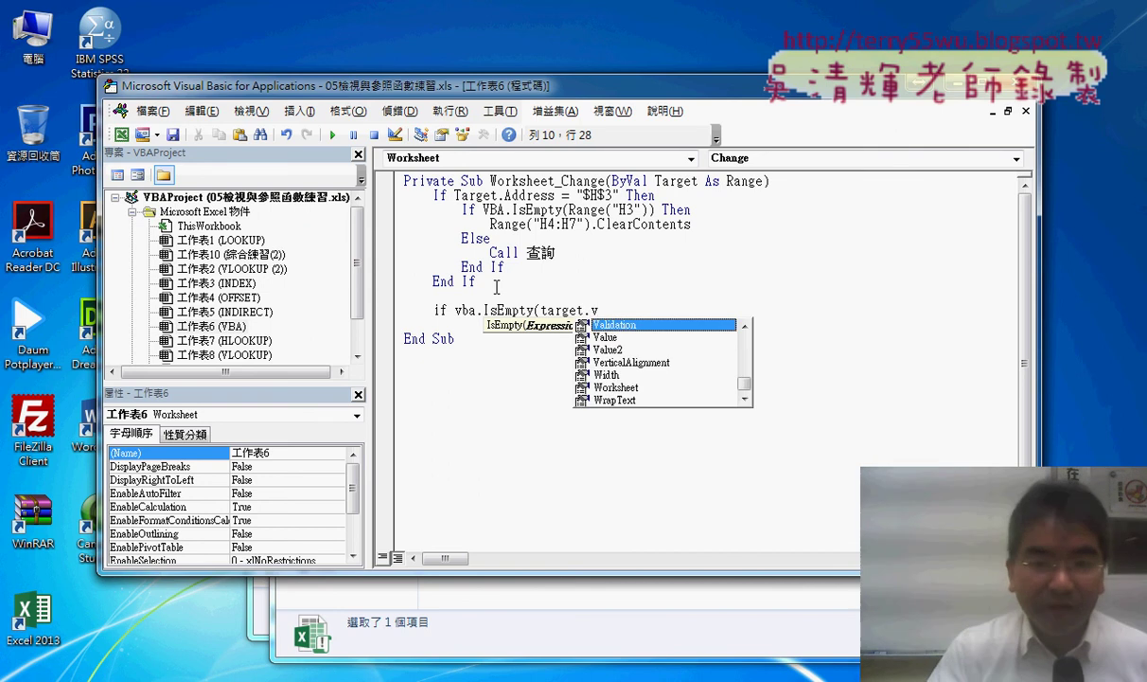
pyautogui.press('Down')
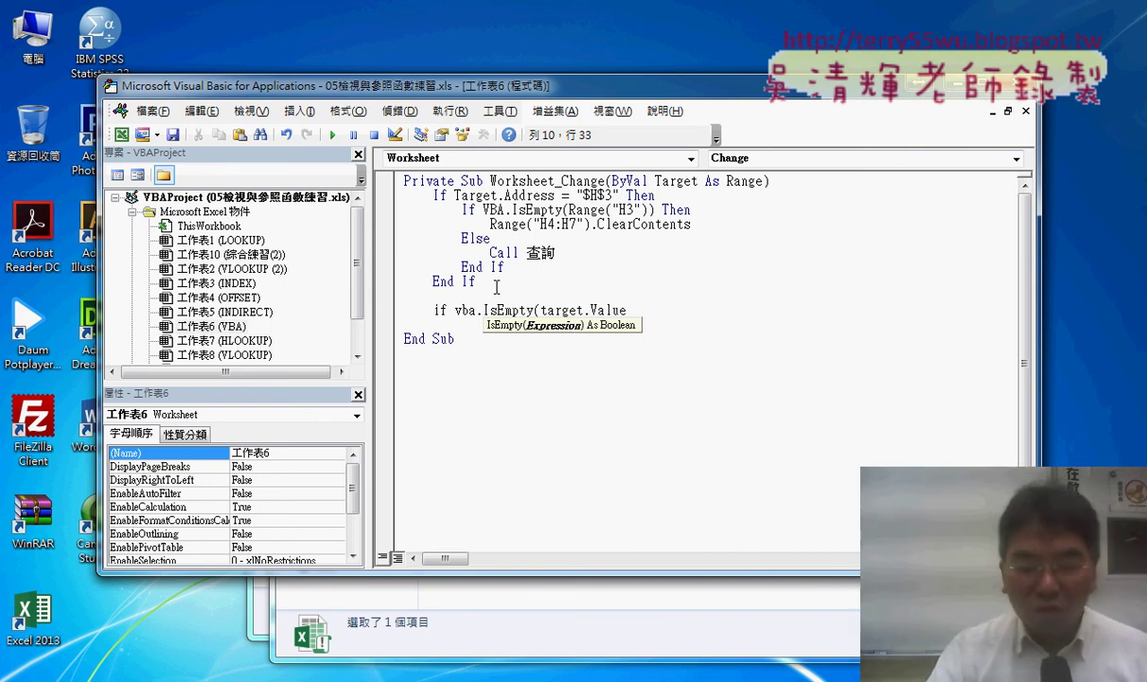
pyautogui.write(')')
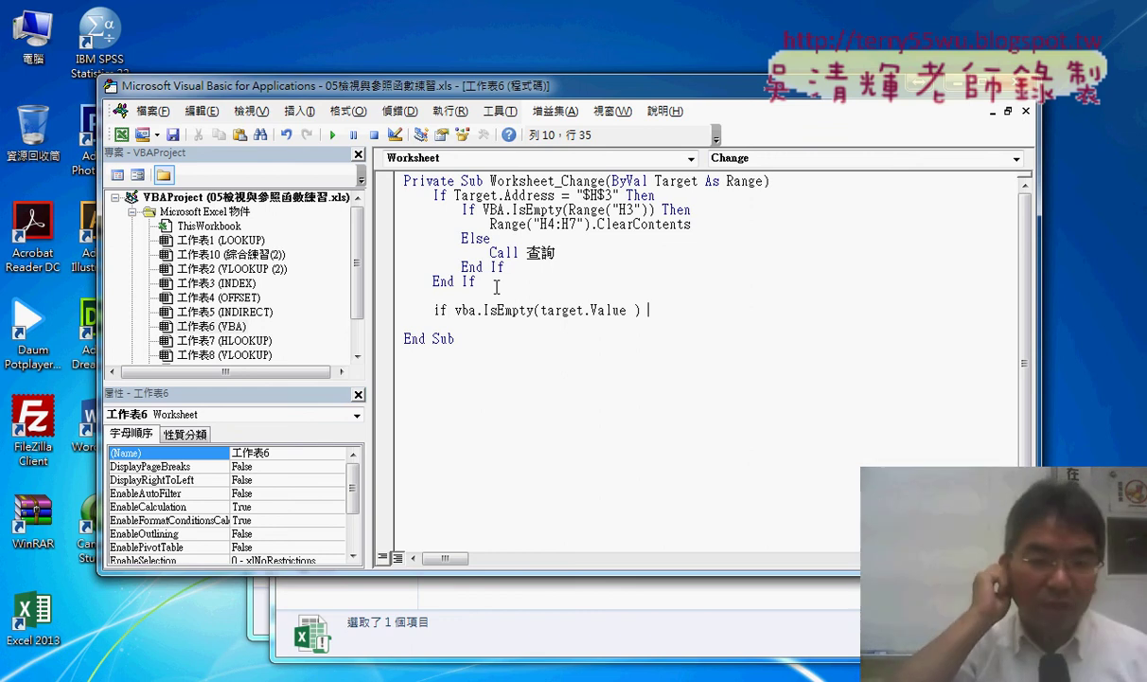
pyautogui.write('then')
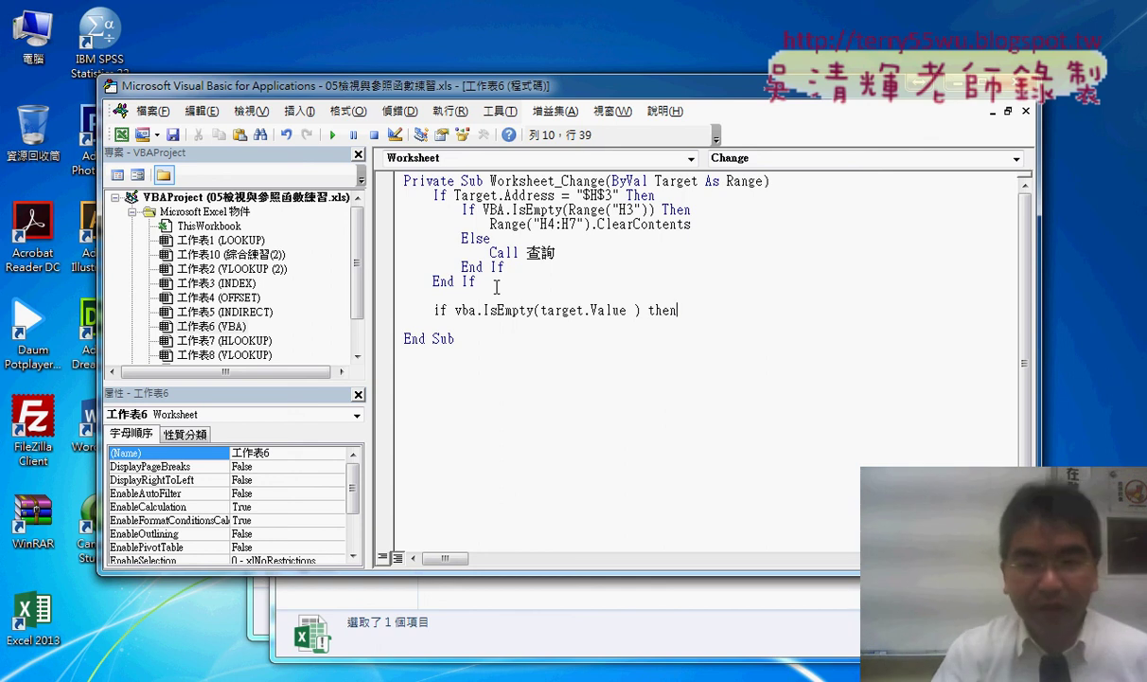
pyautogui.press('Return')
pyautogui.press('Return')
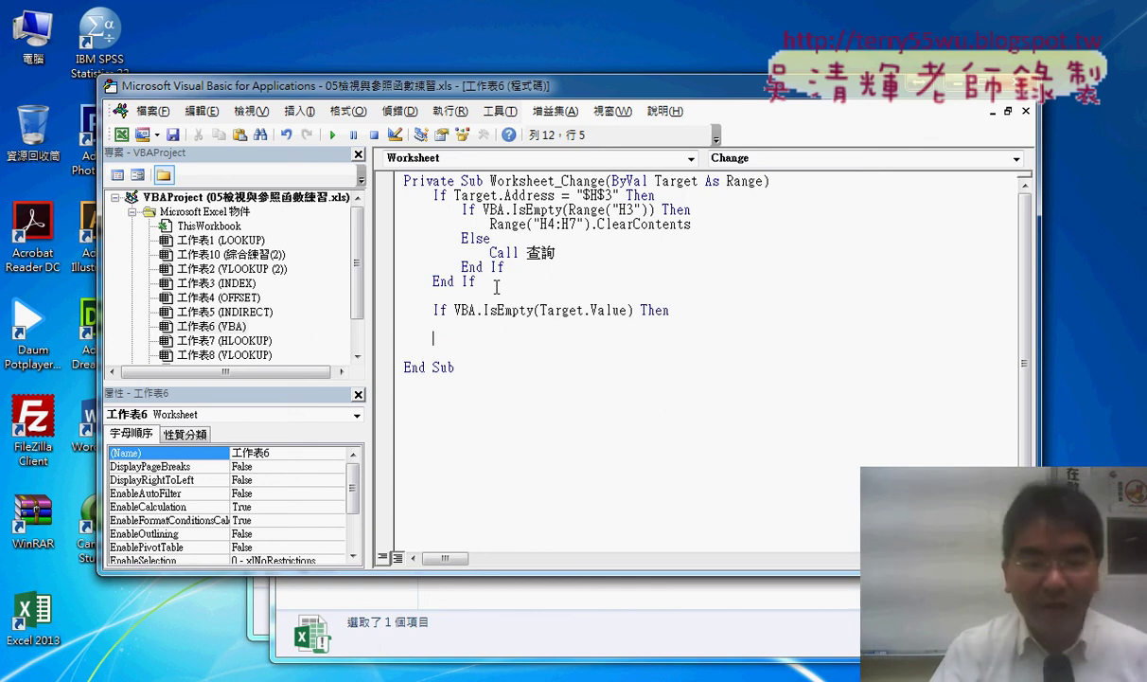
# Close the new block with End If and remove the extra blank line before End Sub
pyautogui.write('end ')
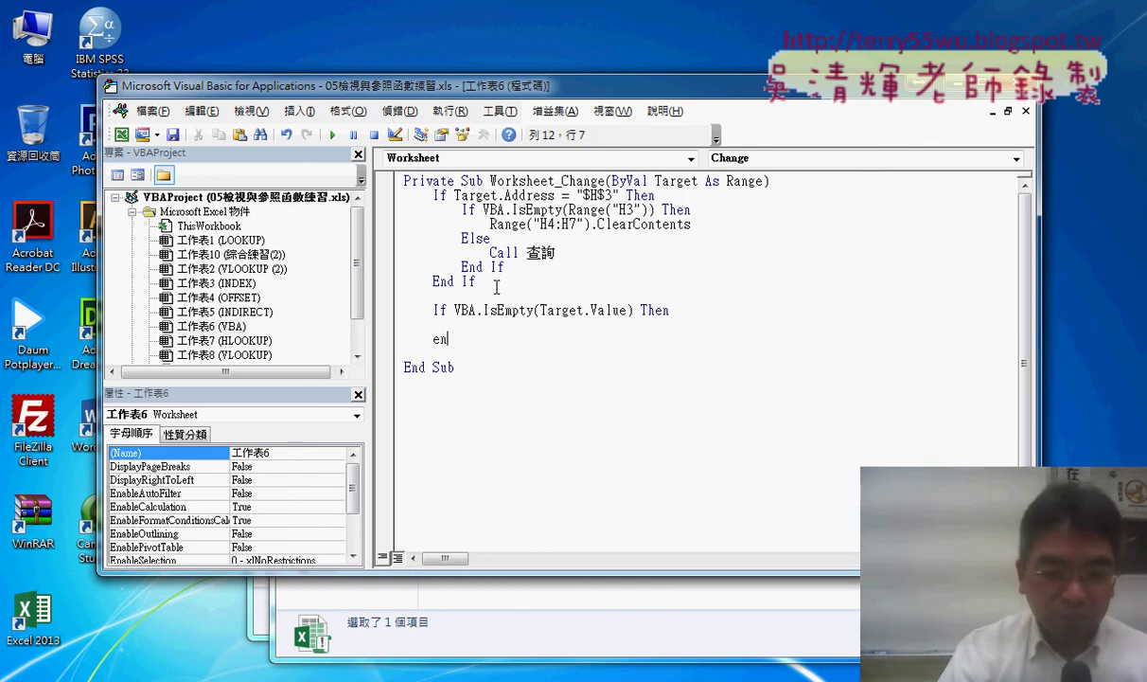
pyautogui.write('if')
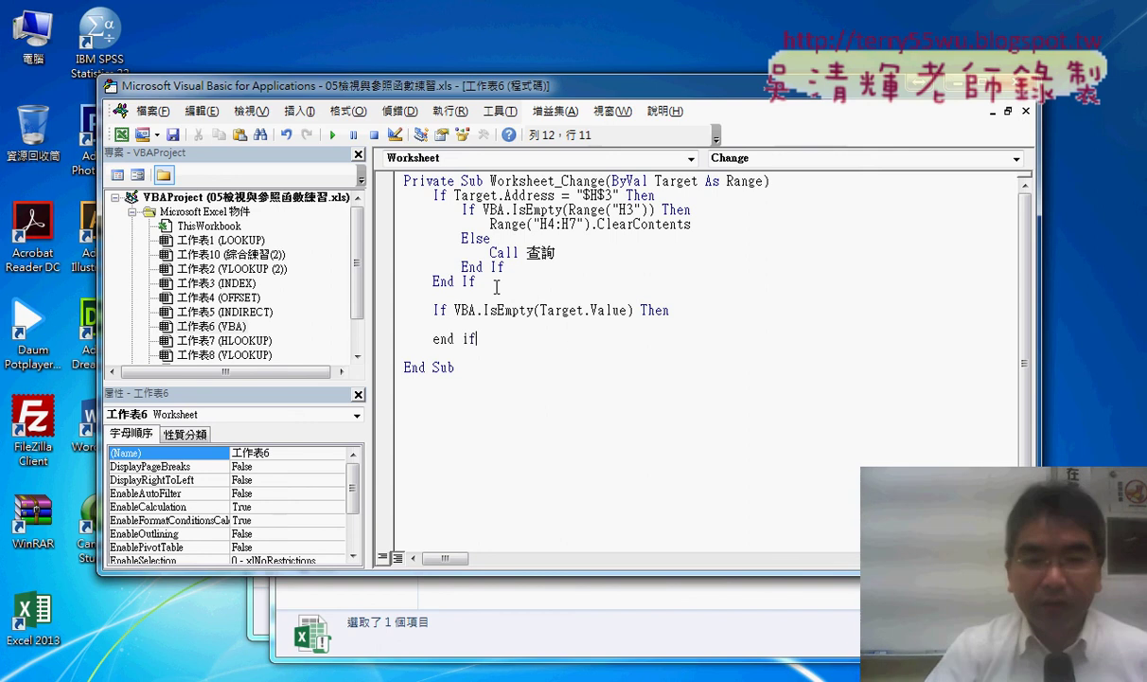
pyautogui.press('Up')
pyautogui.press('Delete')
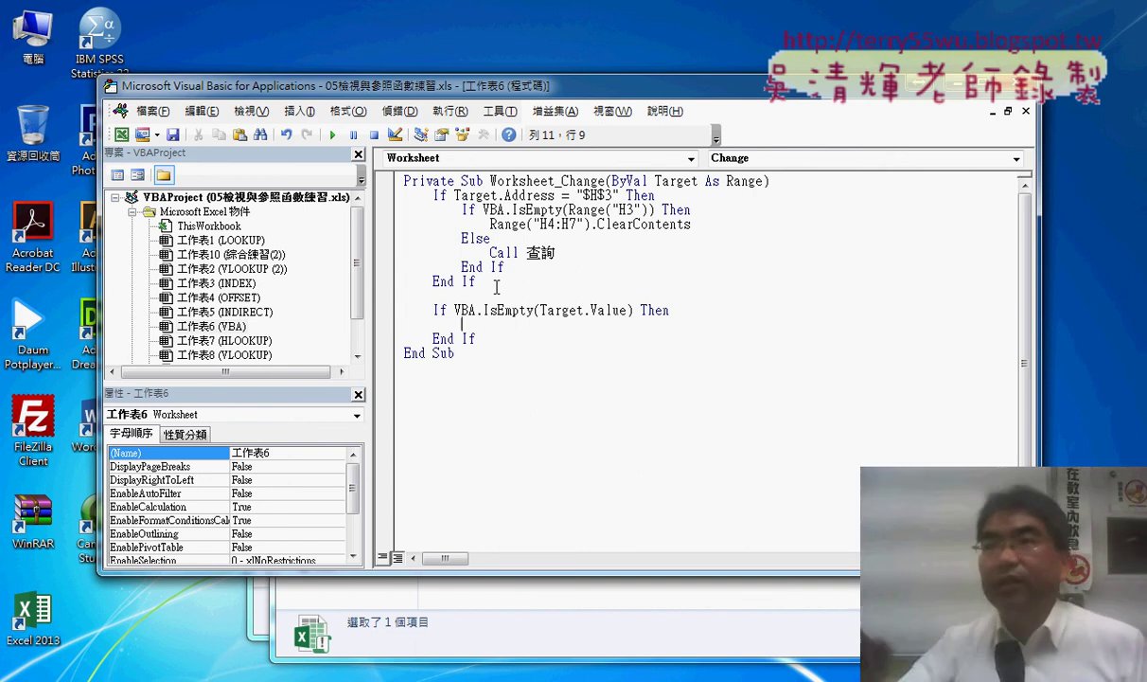
# Put Rows(Target.Row).Delete inside the IsEmpty(Target.Value) block
pyautogui.write('r')
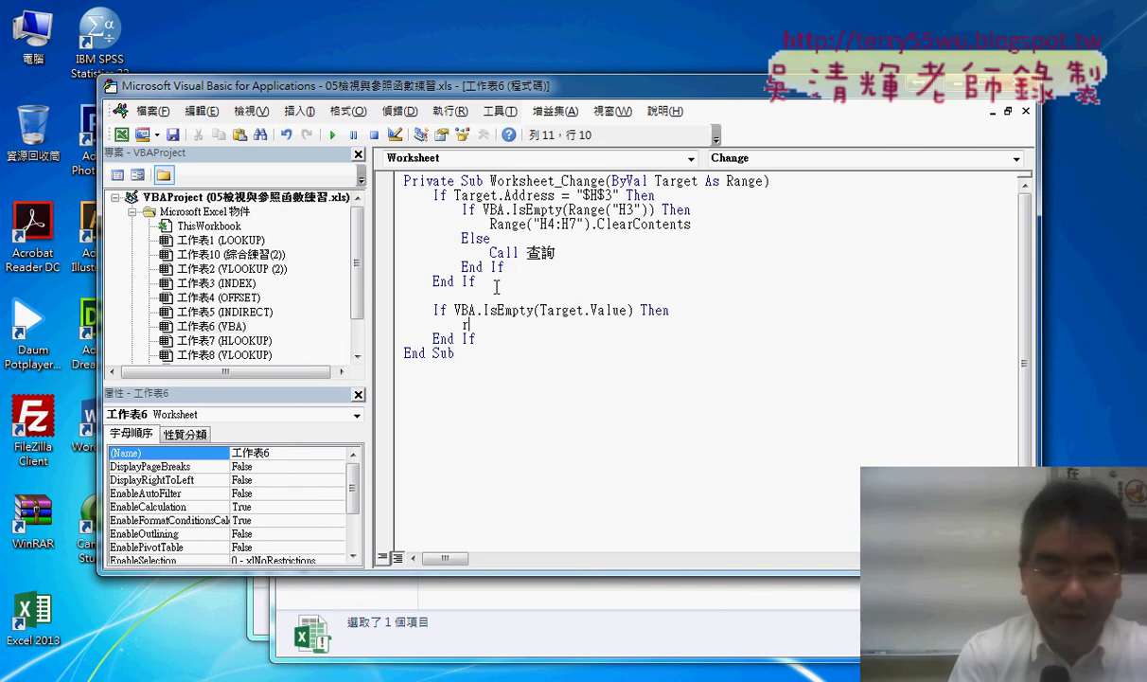
pyautogui.write('o')
pyautogui.press('BackSpace')
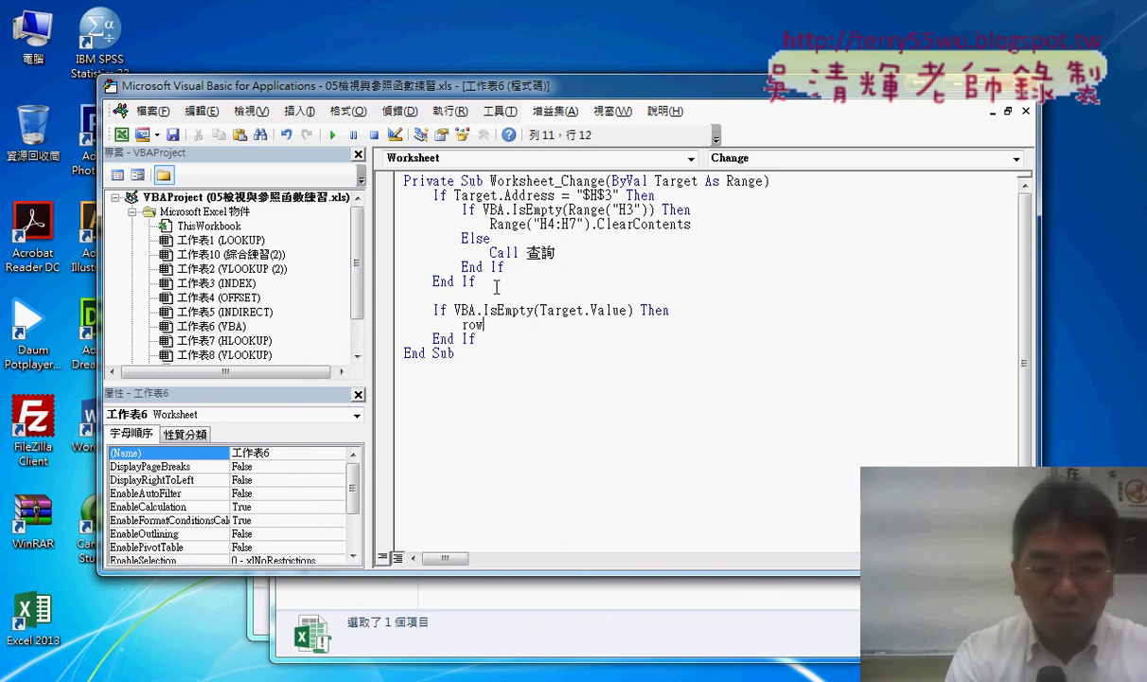
pyautogui.write('s(t')
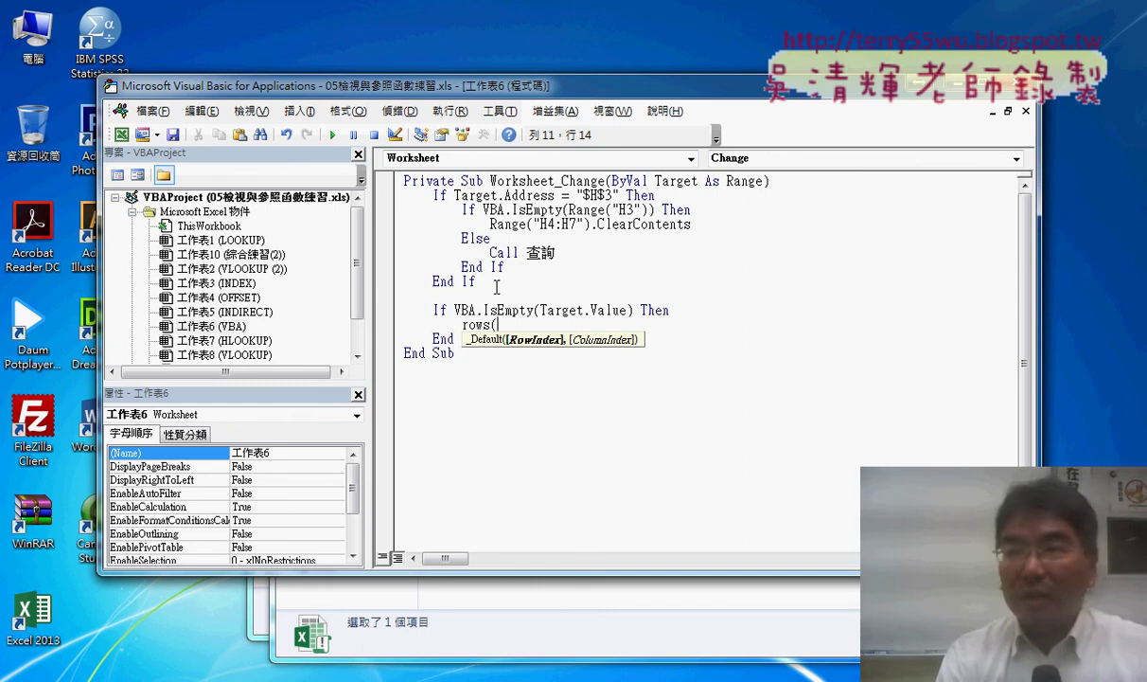
pyautogui.write('a')
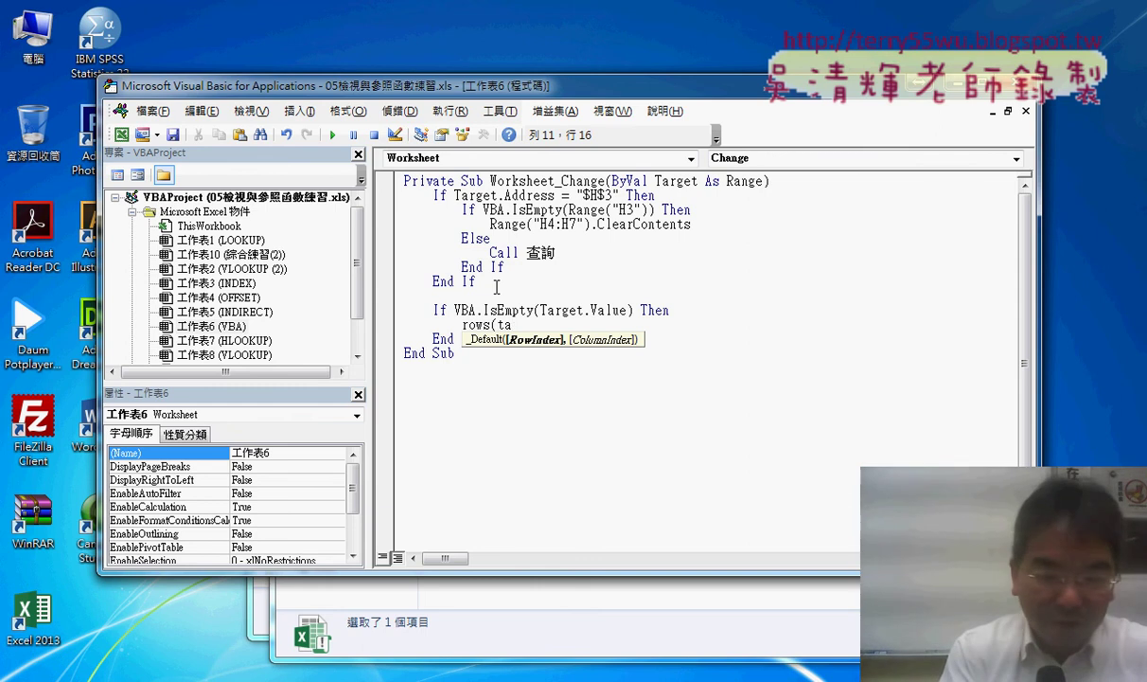
pyautogui.write('rget')
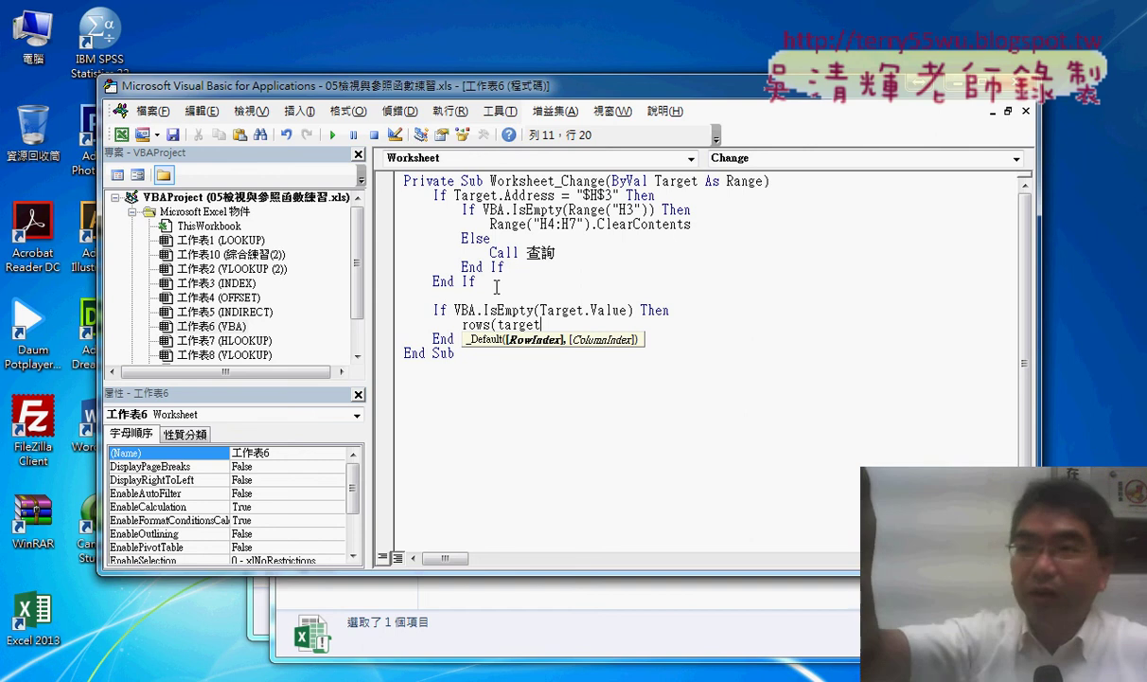
pyautogui.write('.')
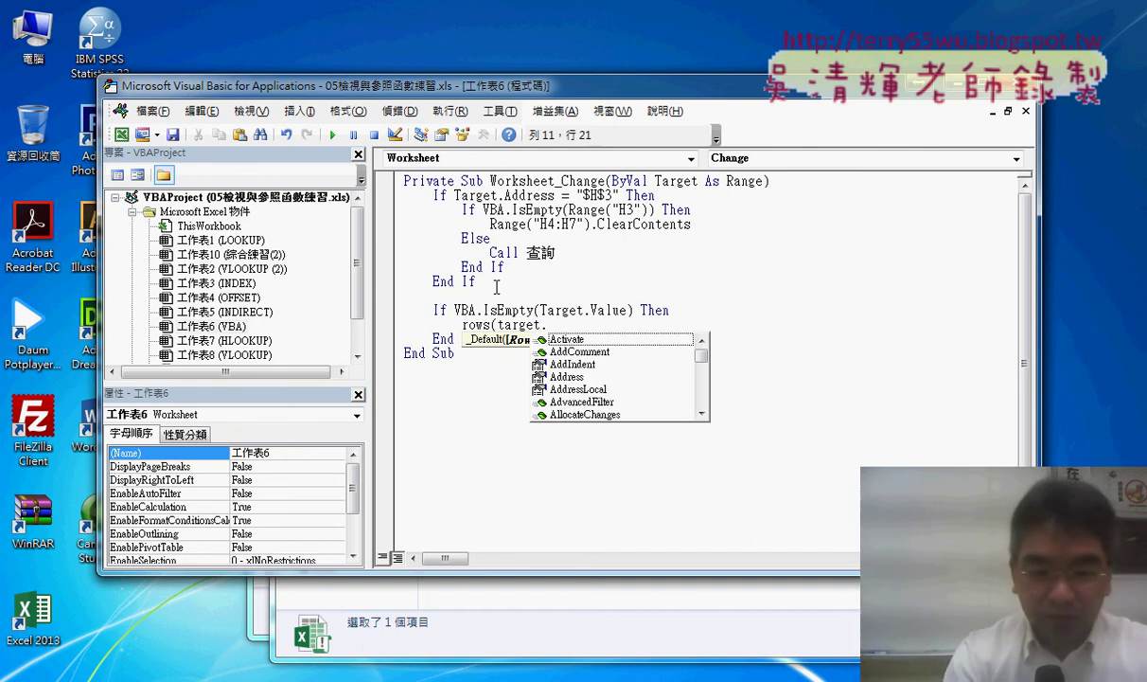
pyautogui.write('row')
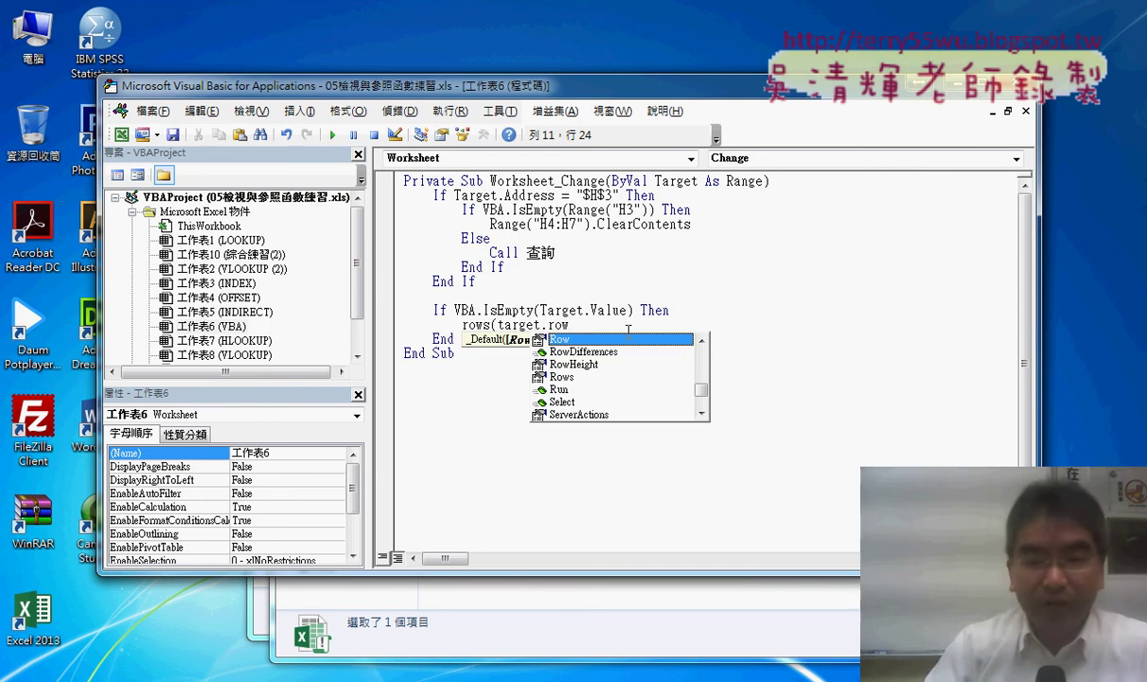
pyautogui.write(')')
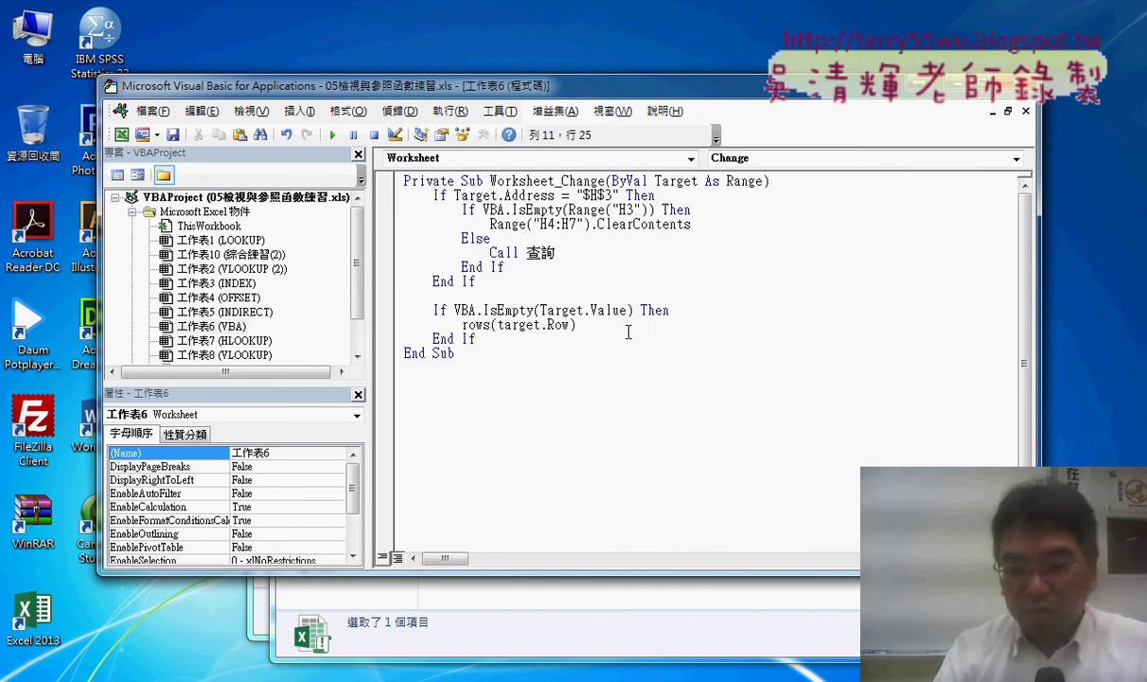
pyautogui.write('.d')
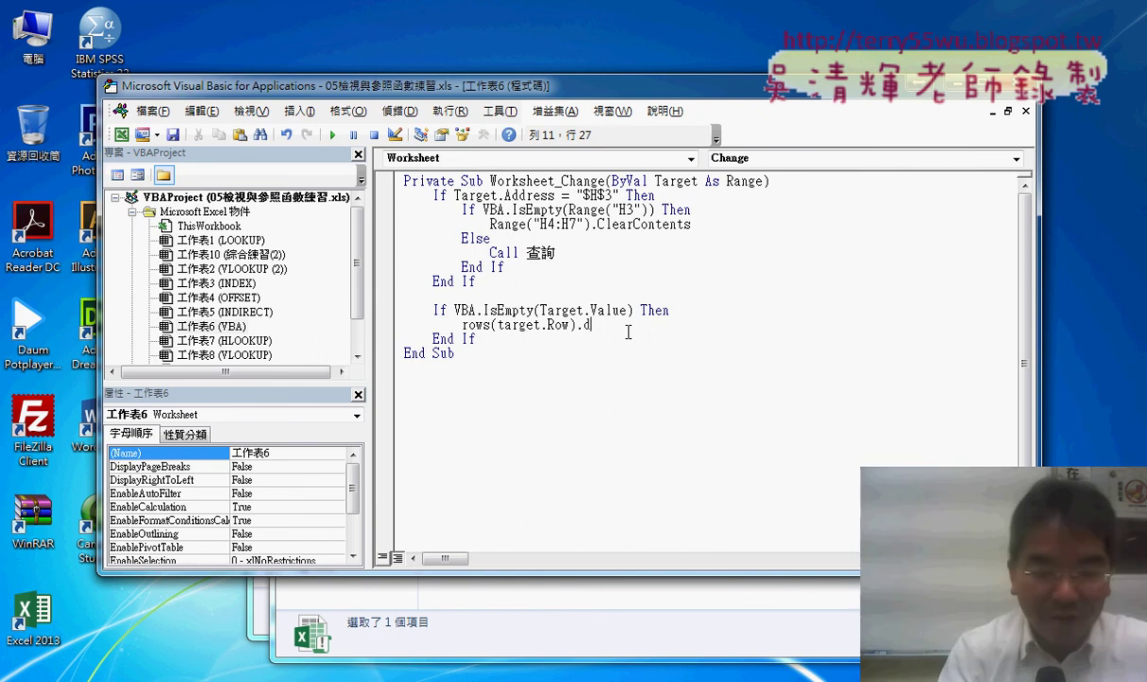
pyautogui.write('elete')
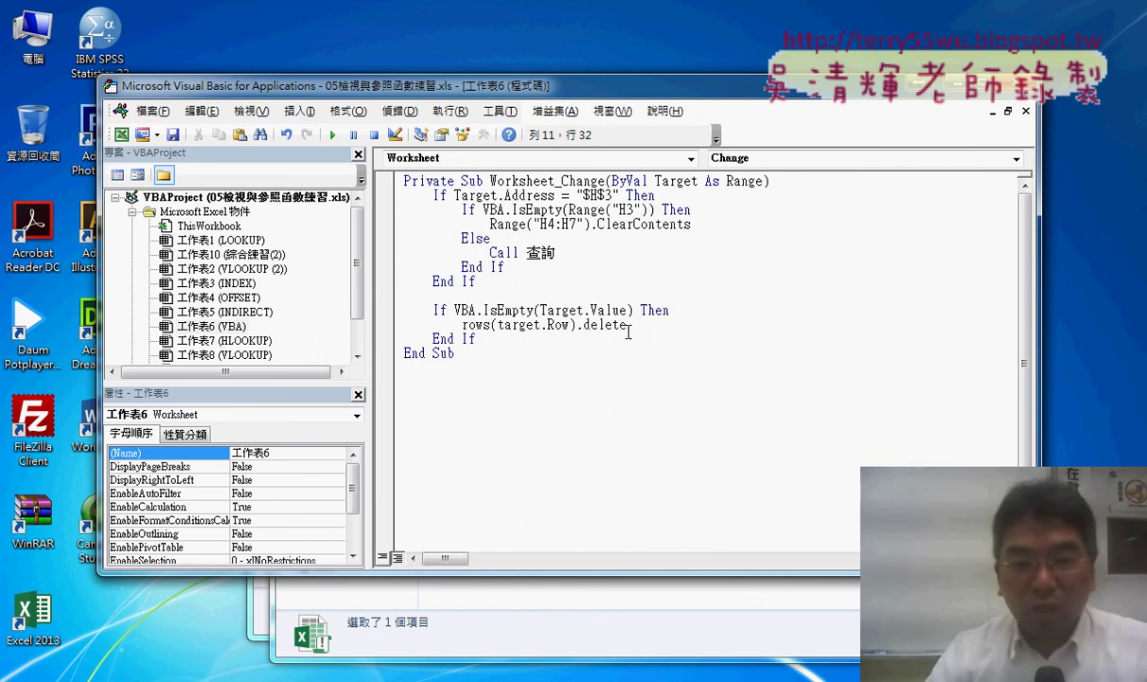
pyautogui.press('Down')
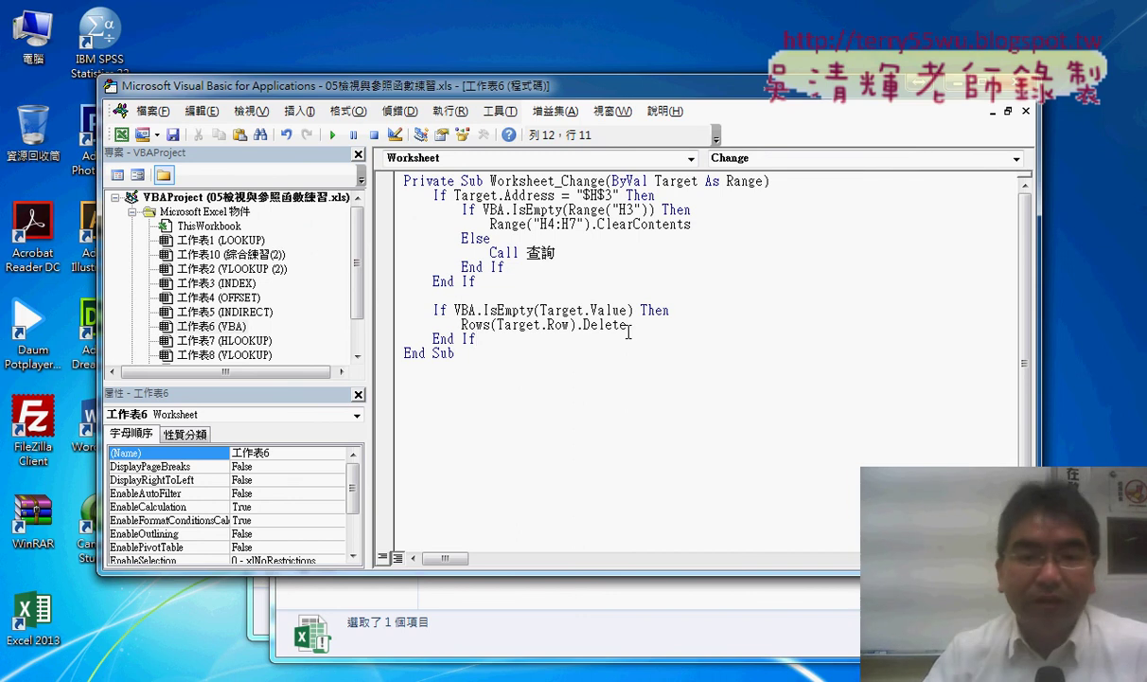
pyautogui.keyDown('shift'); pyautogui.click(383, 316); pyautogui.keyUp('shift')
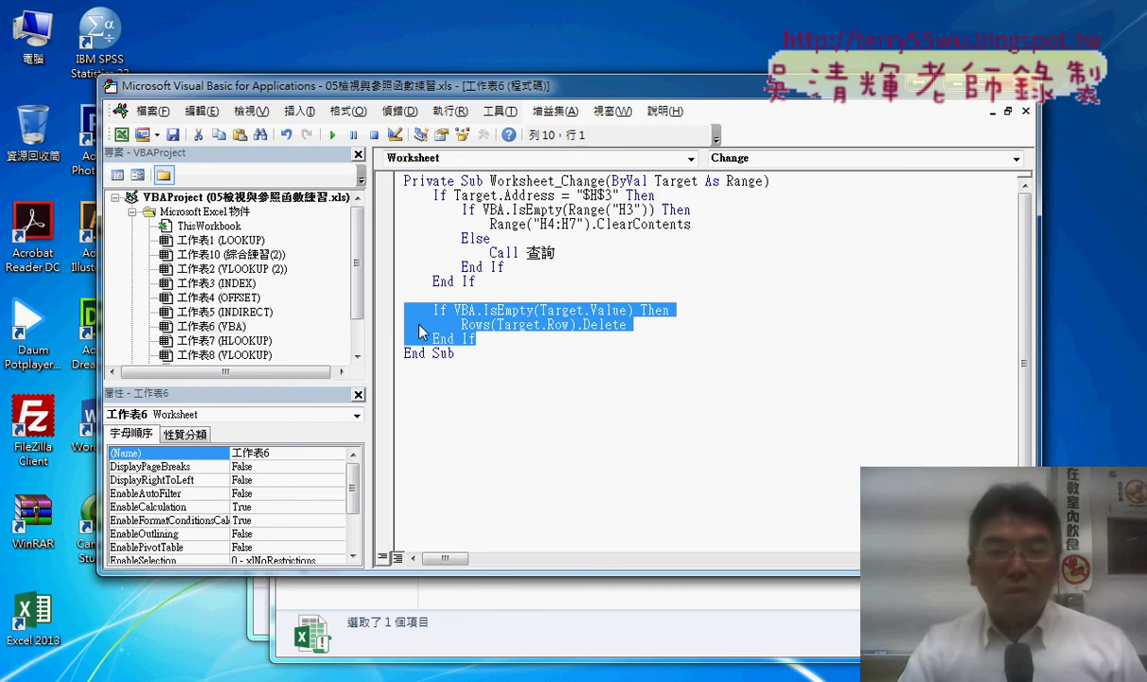
pyautogui.click(385, 310)
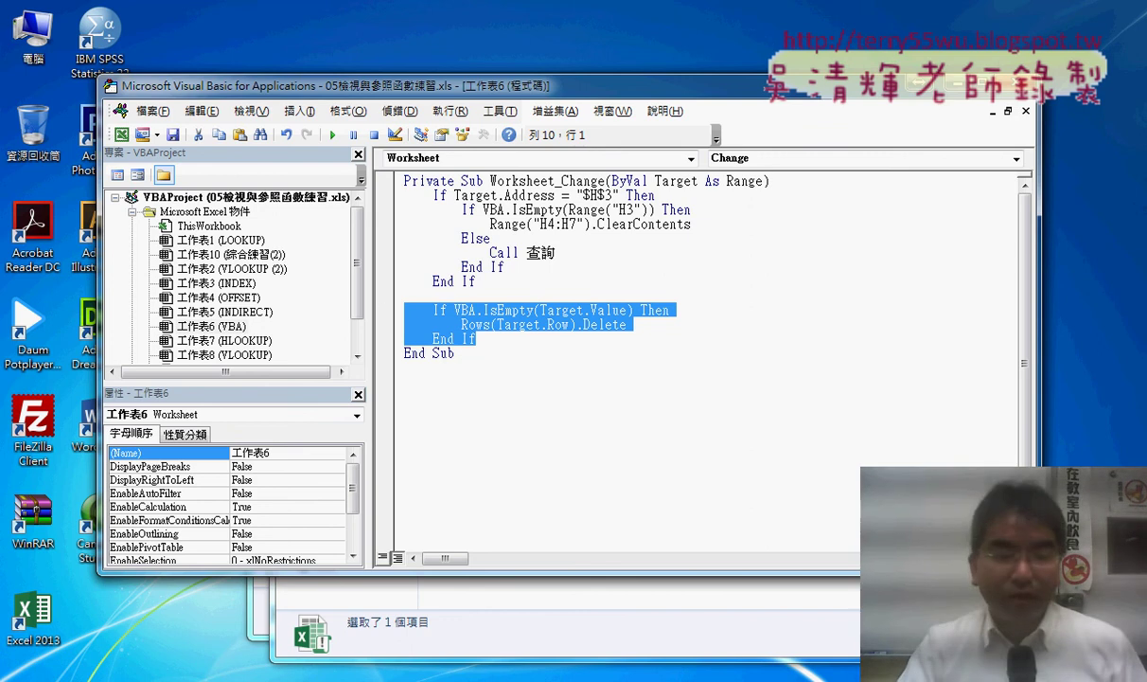
# Copy the eight records in A3:E10 and paste them starting at A11
pyautogui.click(178, 586)
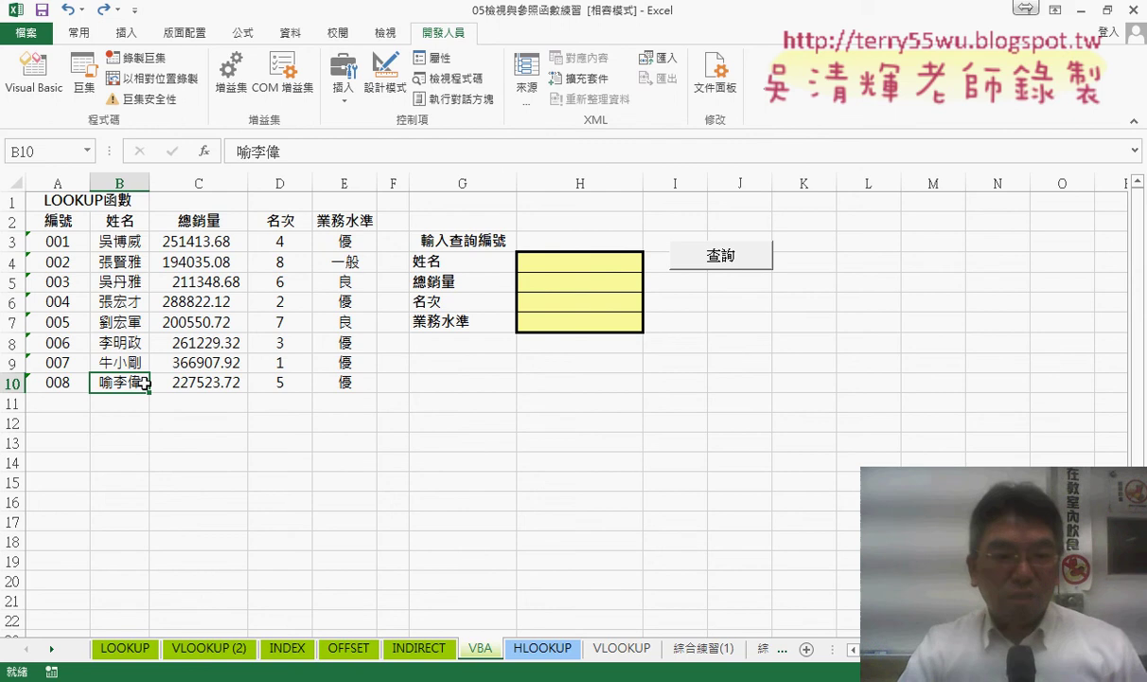
pyautogui.moveTo(348, 384)
pyautogui.mouseDown()
pyautogui.moveTo(244, 344)
pyautogui.moveTo(63, 242)
pyautogui.mouseUp()
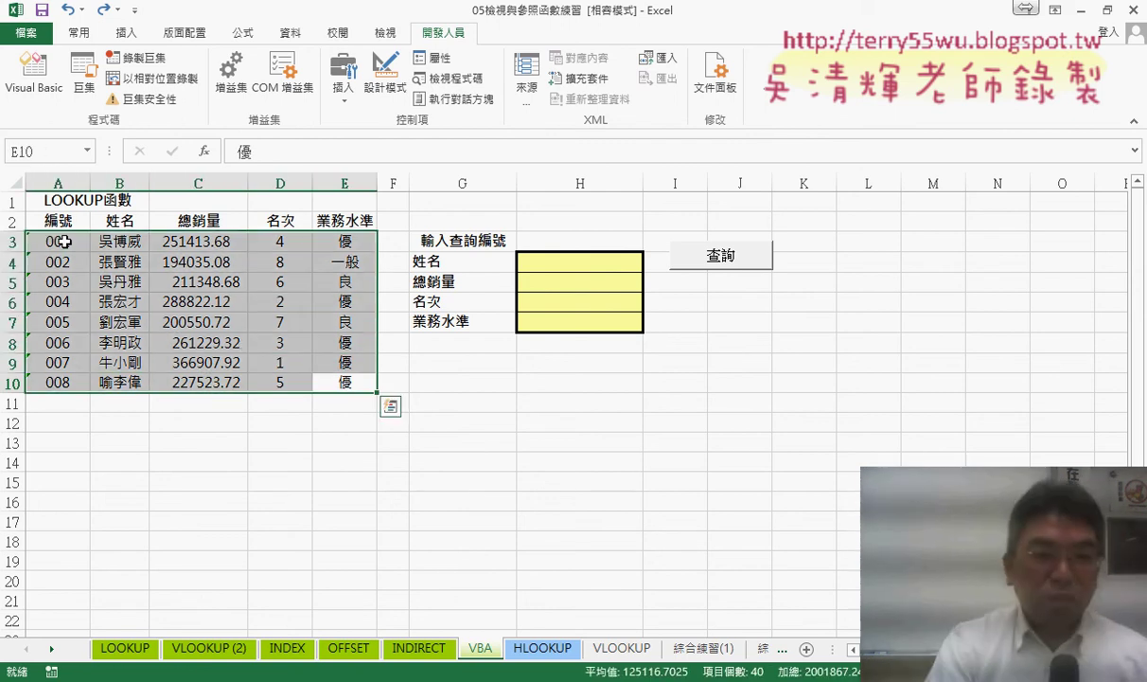
pyautogui.hotkey('ctrl', 'c')
pyautogui.click(57, 409)
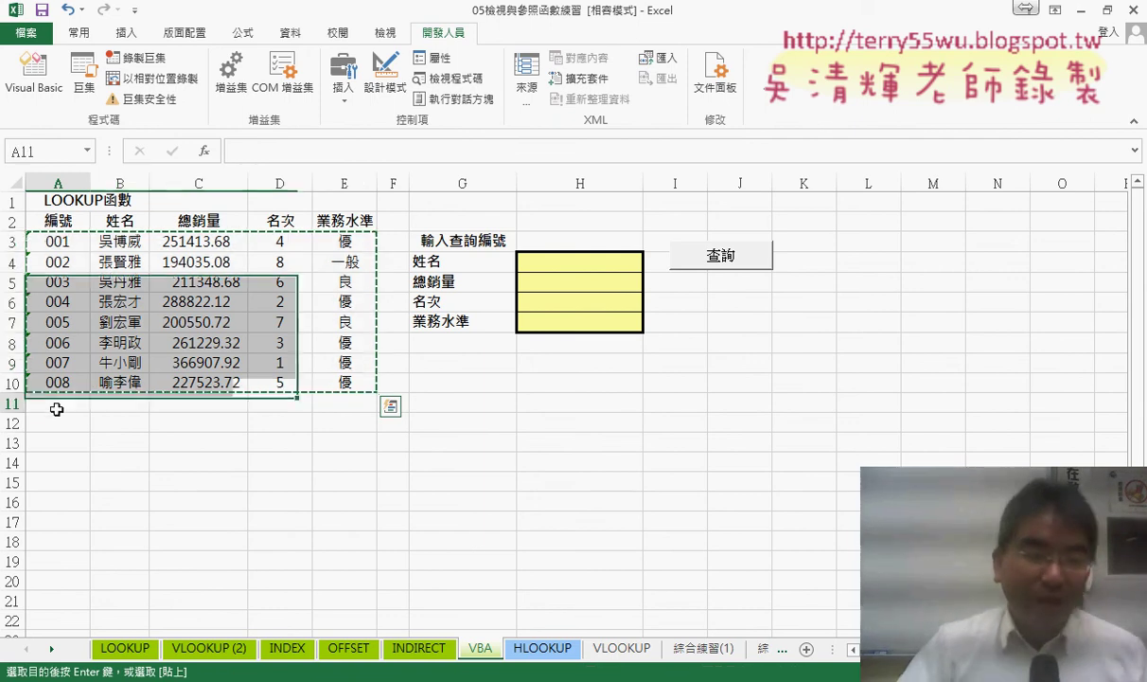
pyautogui.hotkey('ctrl', 'v')
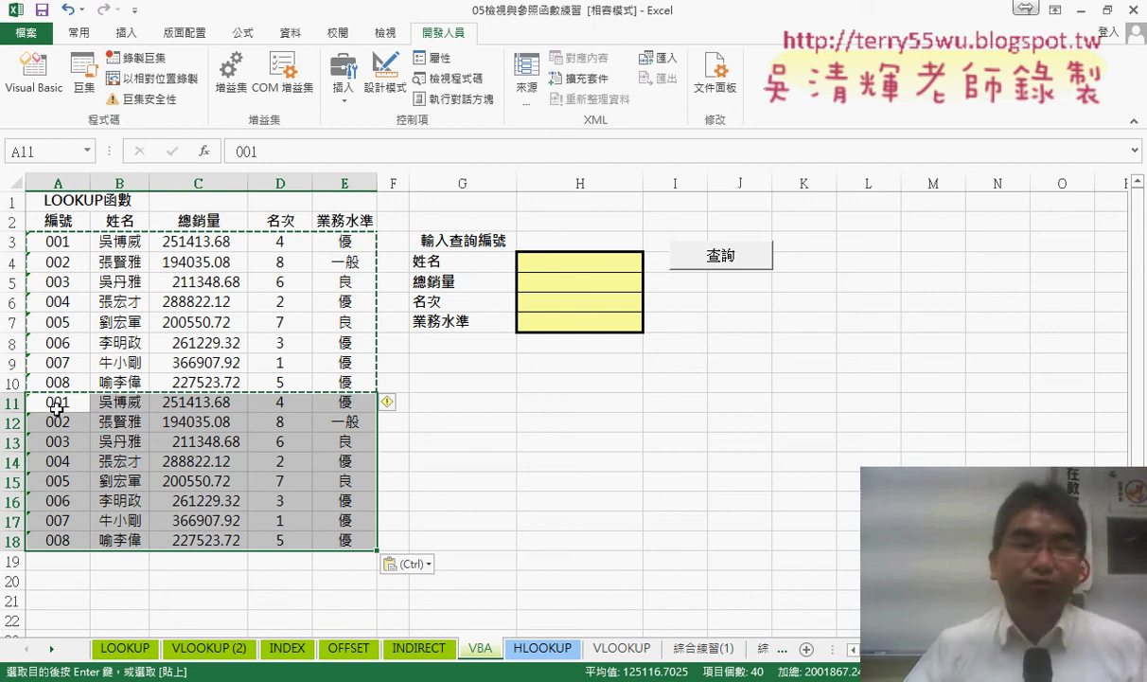
# Empty one cell in each duplicate row from 18 up to 13 so the macro deletes them
pyautogui.click(75, 540)
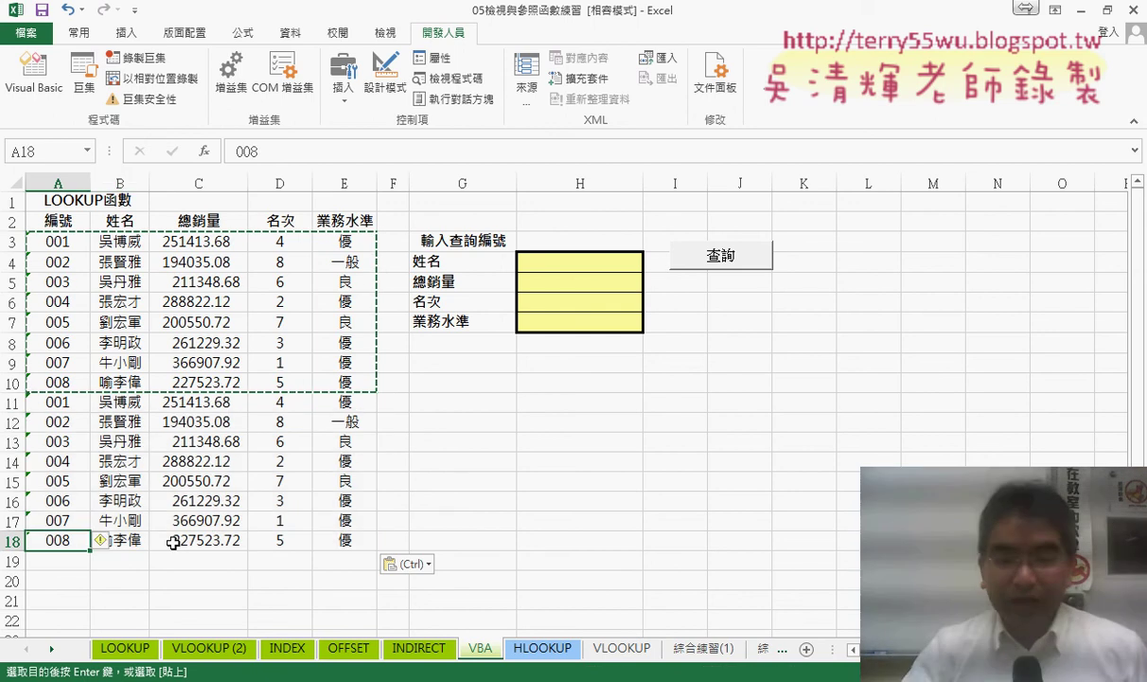
pyautogui.hotkey('ctrl', 'z')
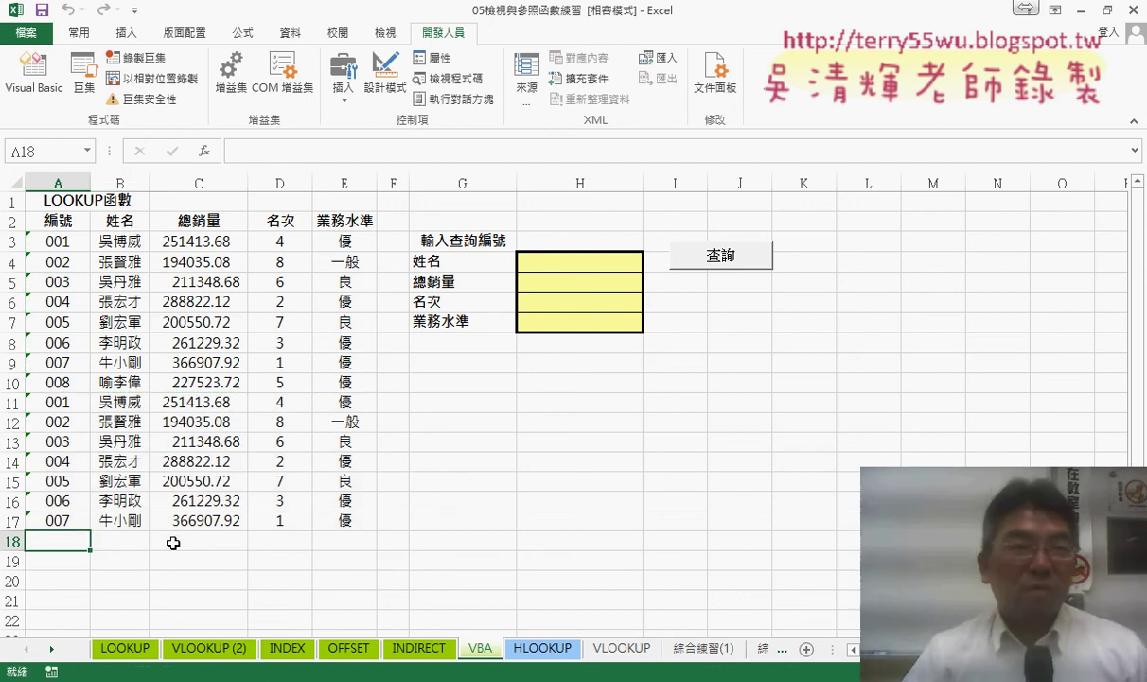
pyautogui.click(199, 521)
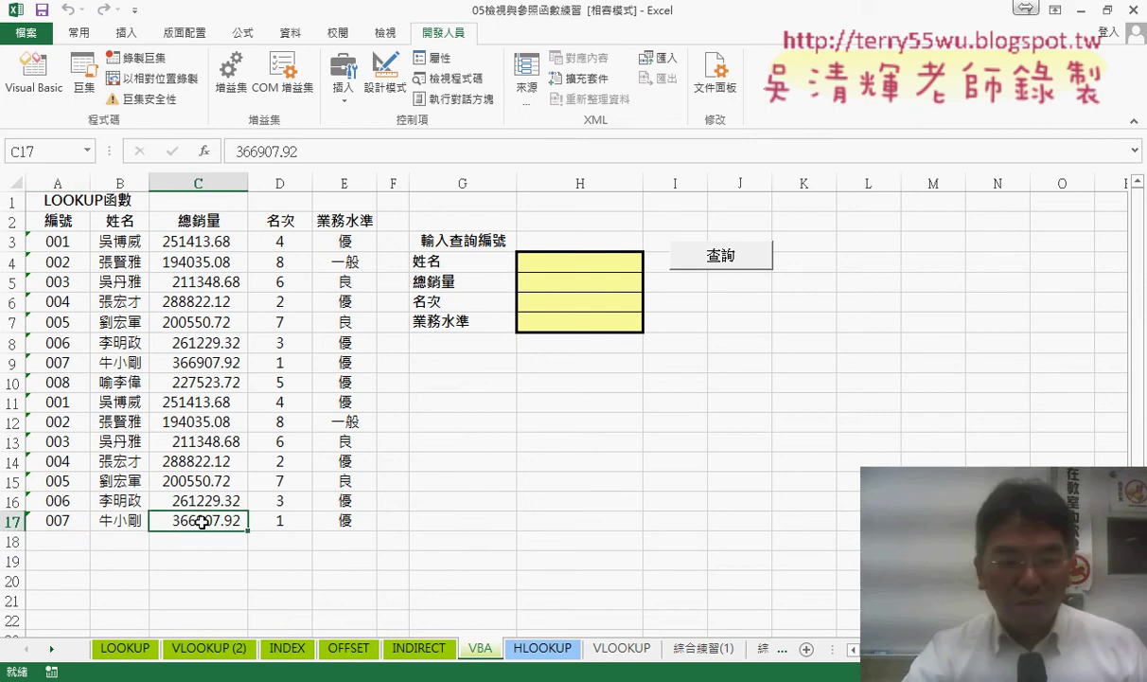
pyautogui.hotkey('ctrl', 'z')
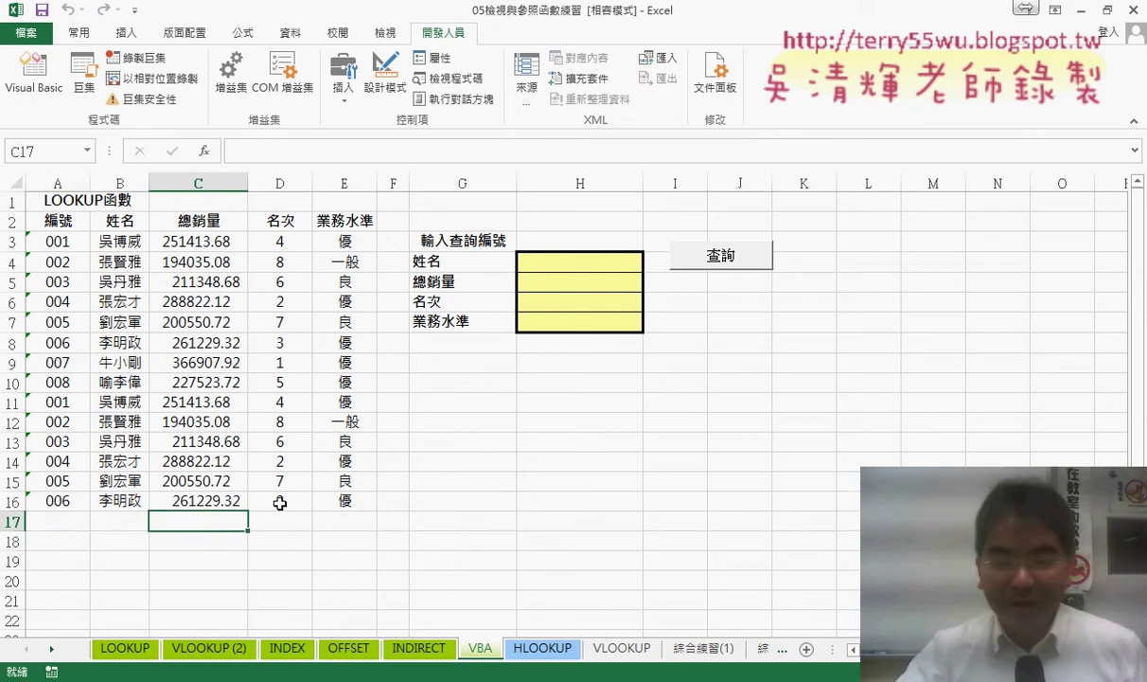
pyautogui.click(280, 503)
pyautogui.hotkey('ctrl', 'z')
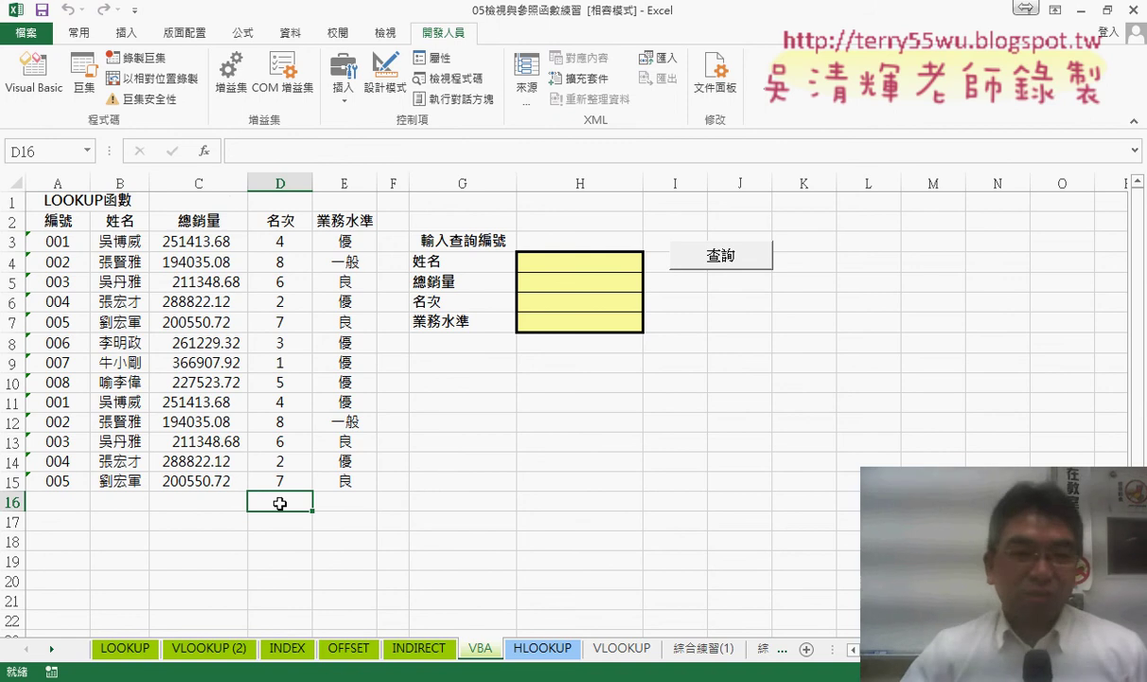
pyautogui.click(56, 484)
pyautogui.hotkey('ctrl', 'z')
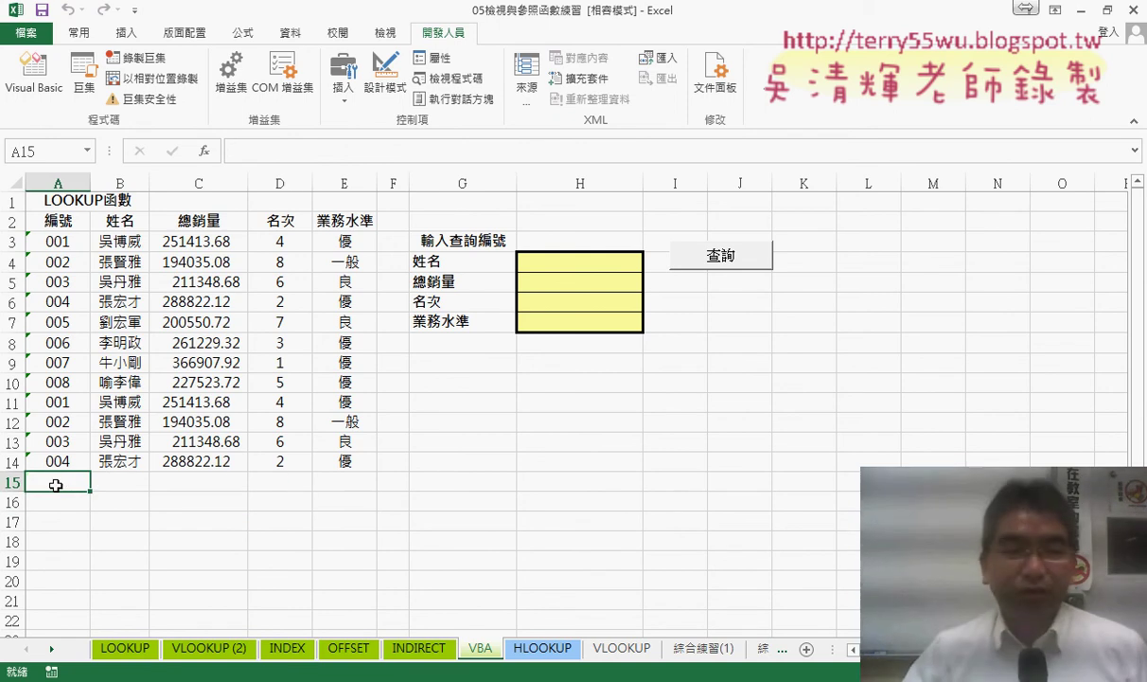
pyautogui.click(217, 460)
pyautogui.hotkey('ctrl', 'z')
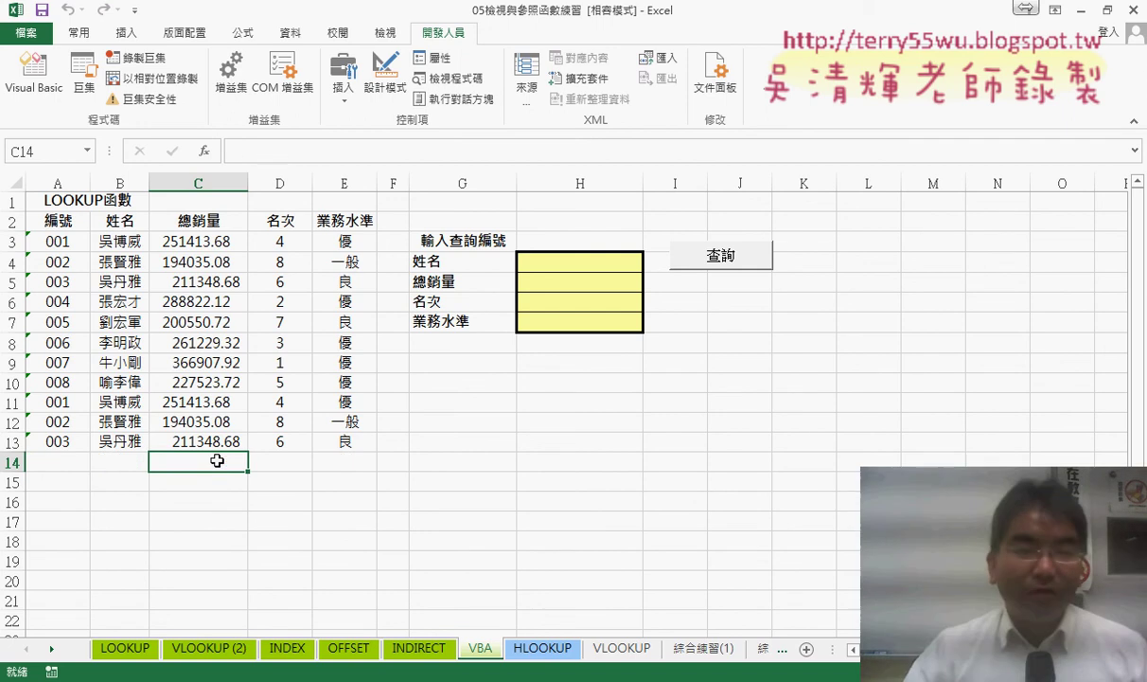
pyautogui.click(216, 442)
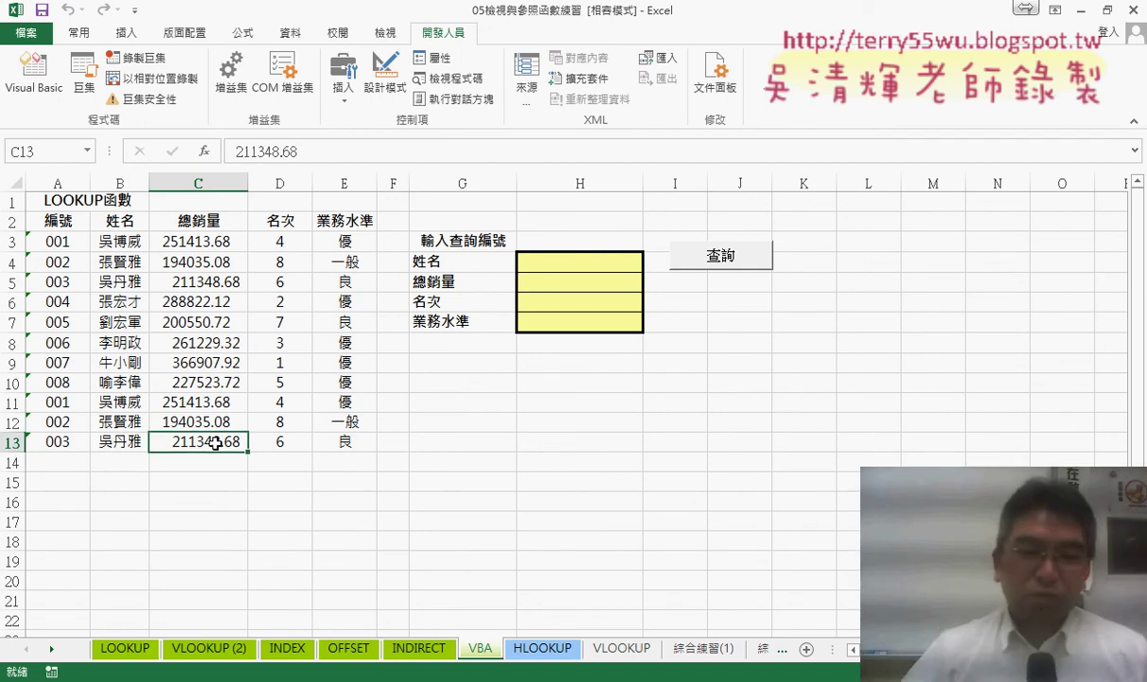
pyautogui.hotkey('ctrl', 'z')
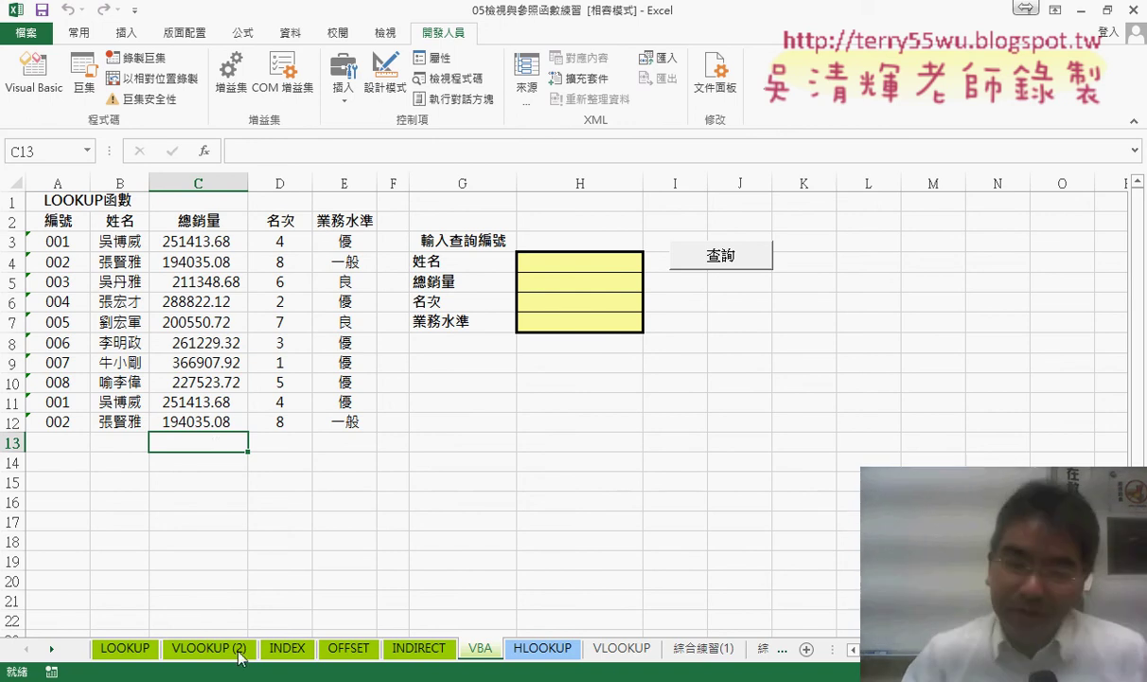
# Bring the Worksheet_Change code back up in the VBA editor
pyautogui.moveTo(246, 681)
pyautogui.click(342, 587)
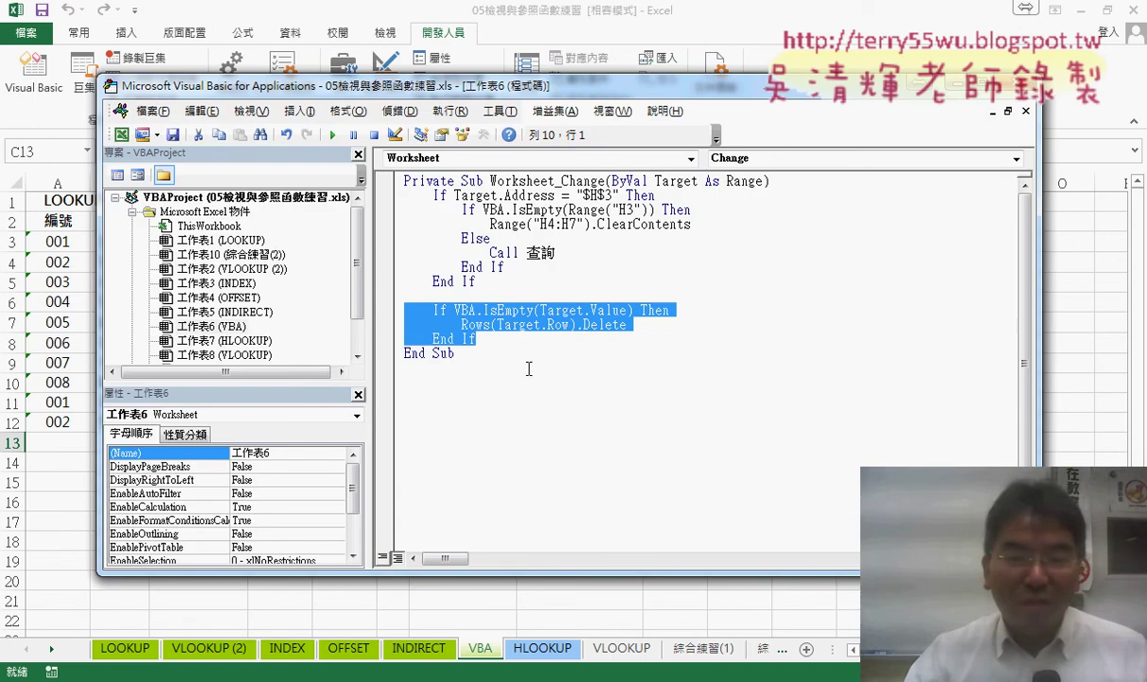
pyautogui.click(497, 279)
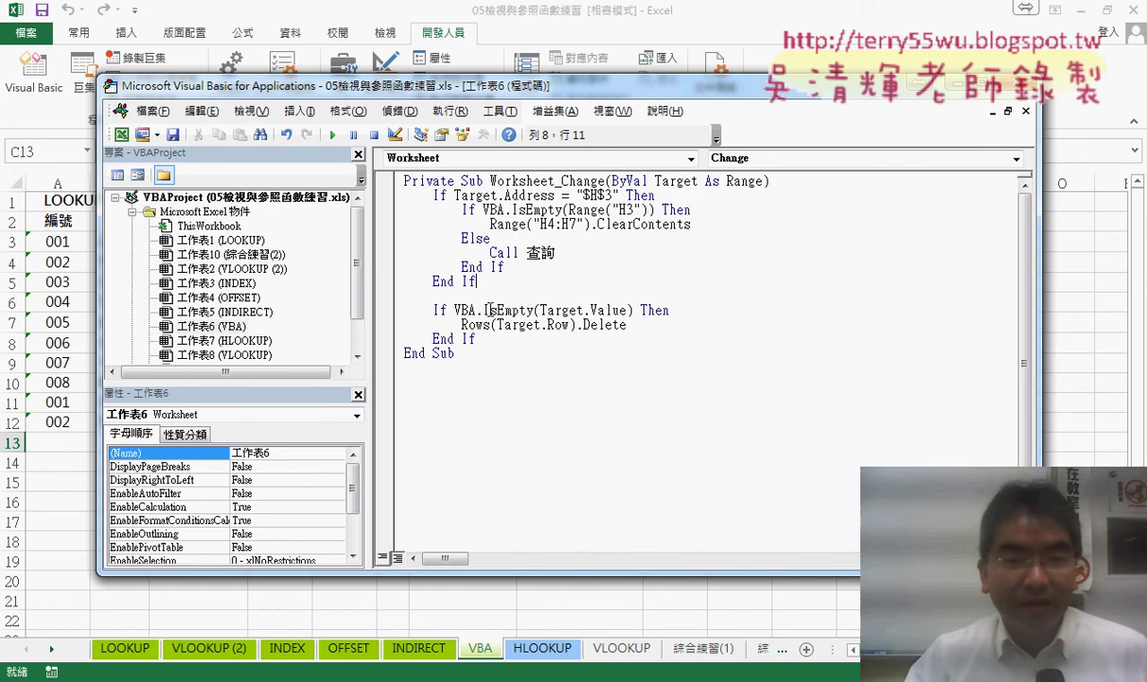
# Highlight IsEmpty, Target.Value, Target.Row and the If…End If empty-cell check block
pyautogui.moveTo(483, 310); pyautogui.dragTo(536, 310)
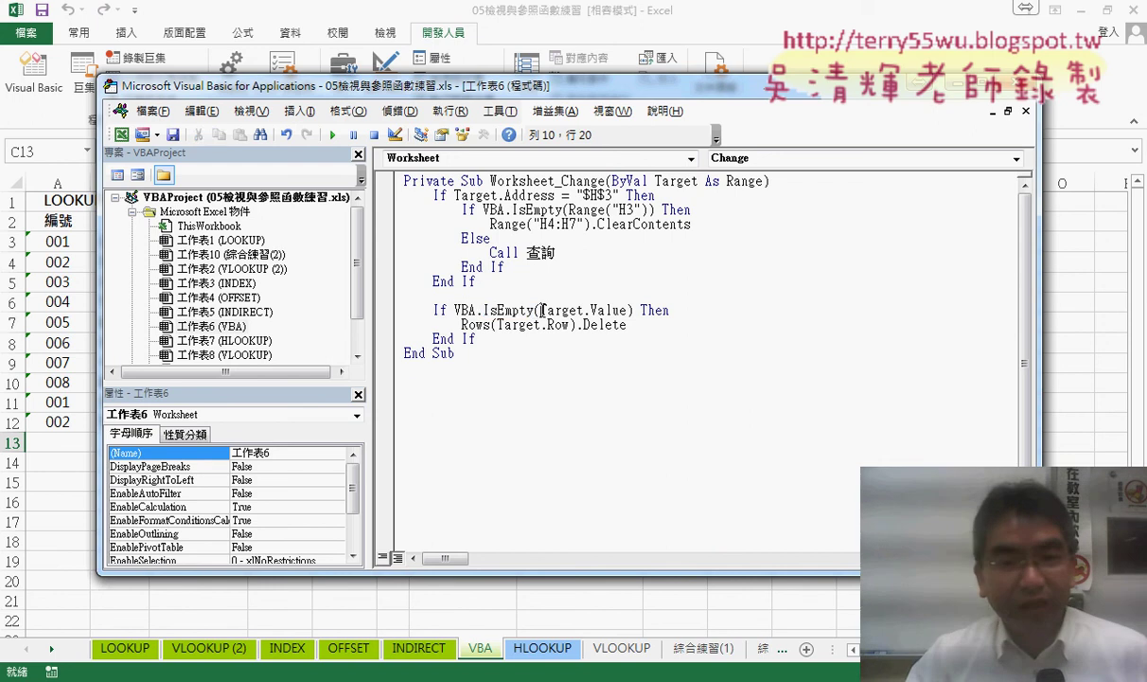
pyautogui.moveTo(541, 310); pyautogui.dragTo(629, 310)
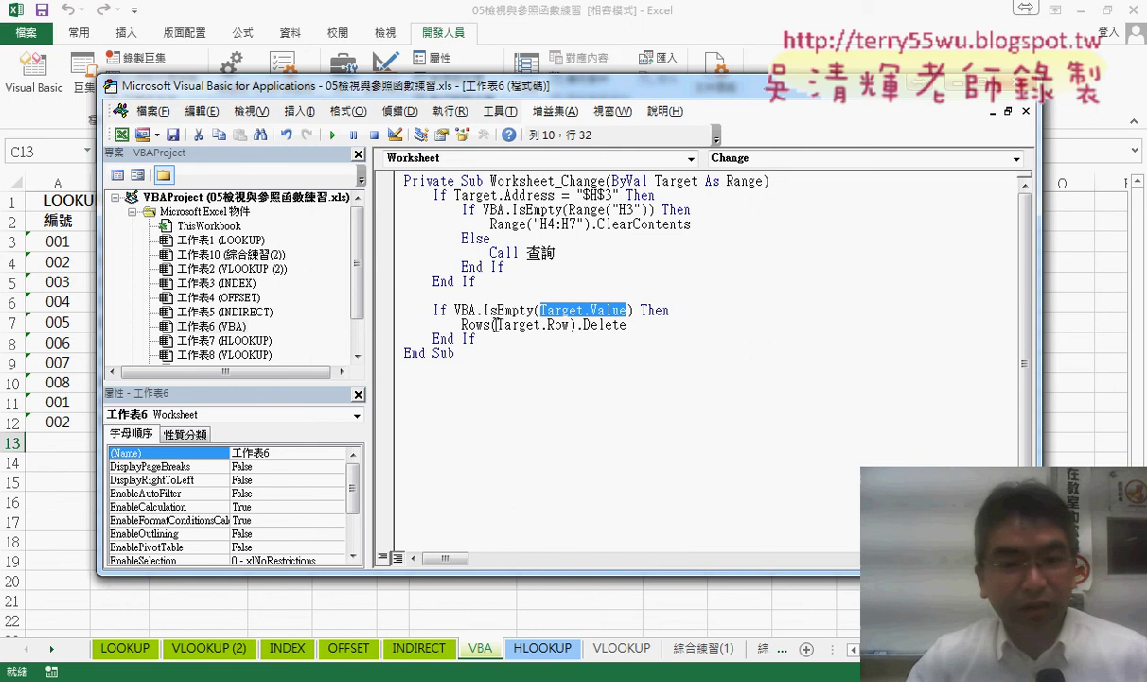
pyautogui.moveTo(496, 325); pyautogui.dragTo(569, 325)
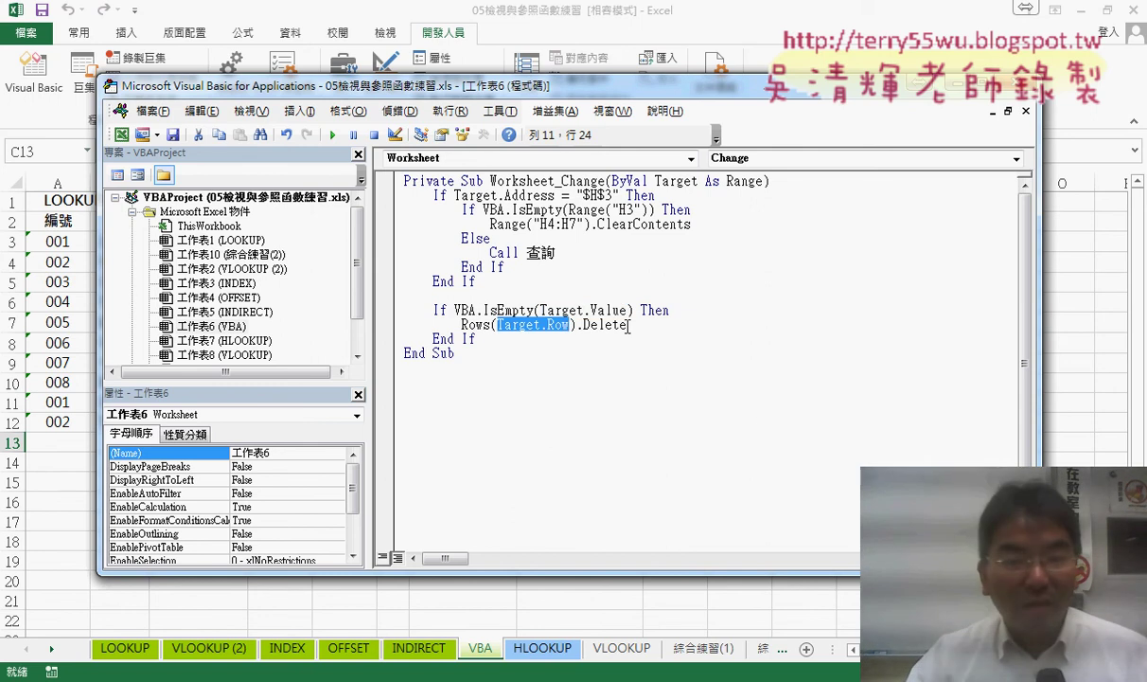
pyautogui.moveTo(396, 338); pyautogui.dragTo(398, 313)
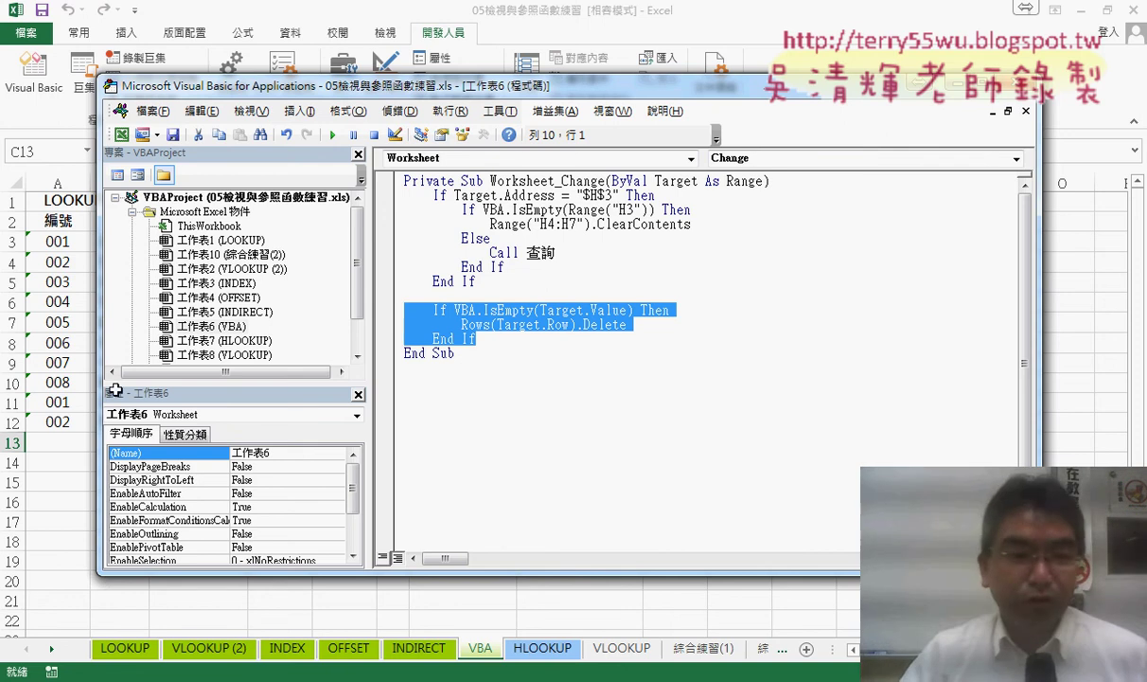
pyautogui.click(33, 426)
# Empty cells A12 and A11 so the macro deletes the last two duplicate rows
pyautogui.press('Delete')
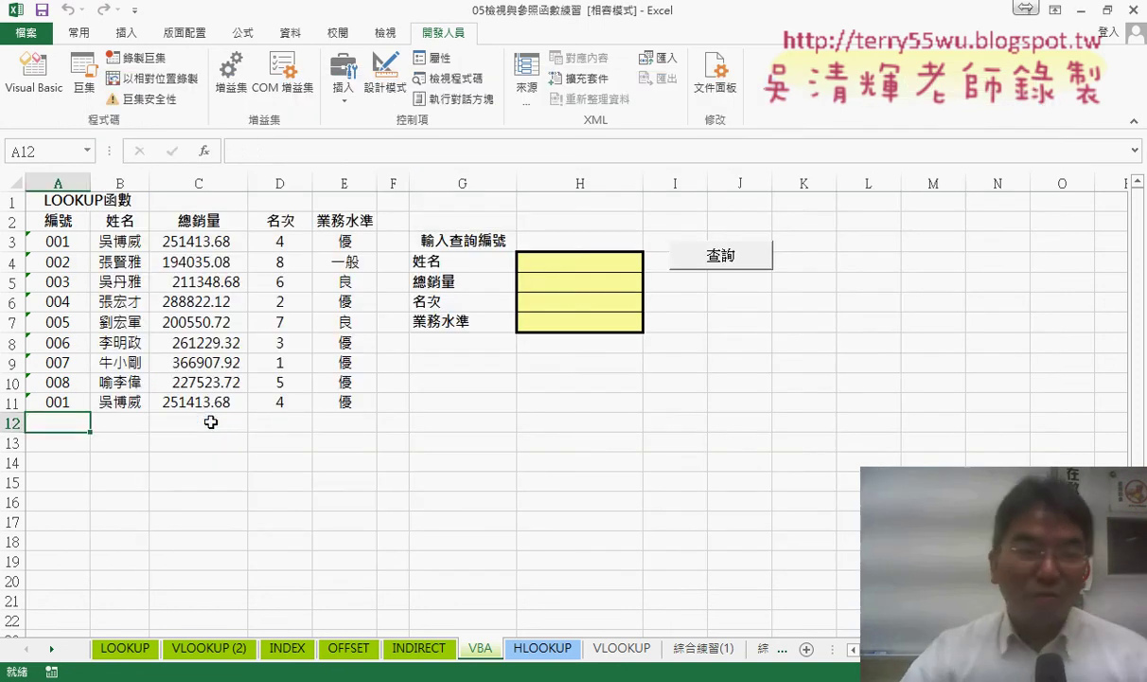
pyautogui.click(72, 406)
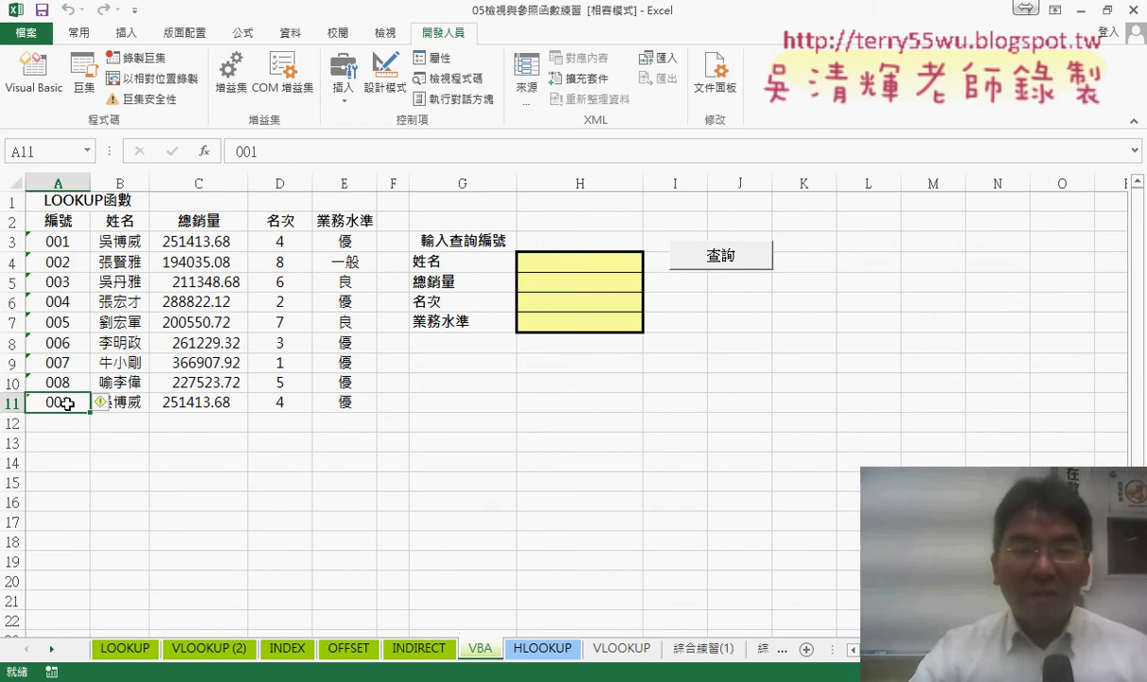
pyautogui.press('Delete')
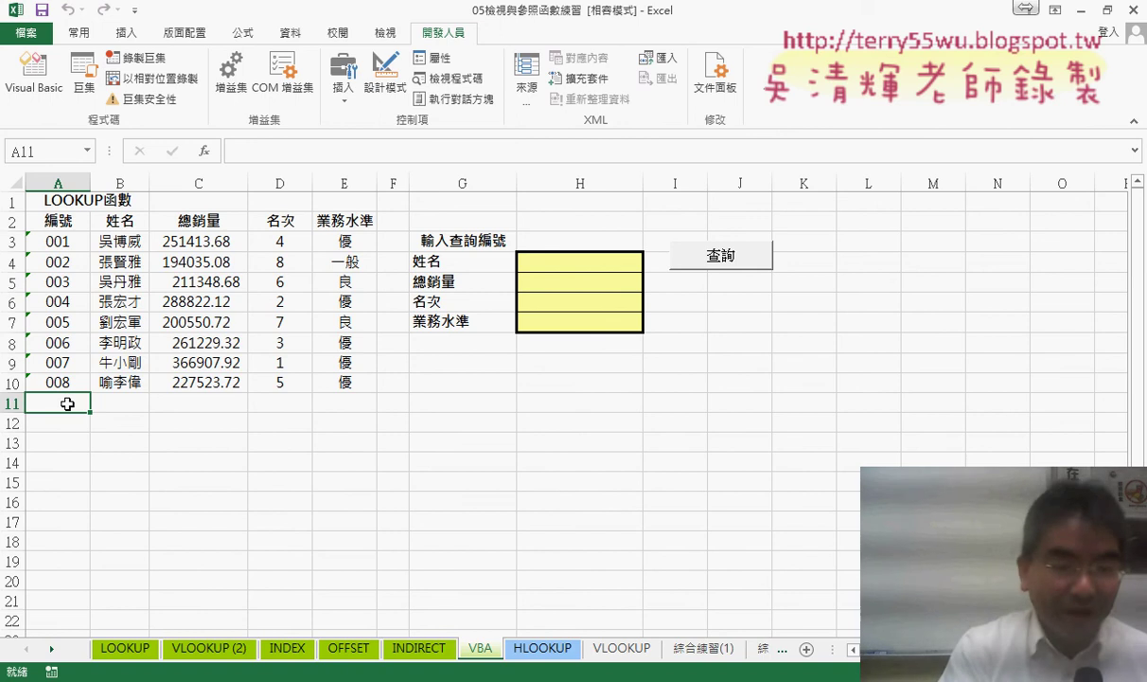